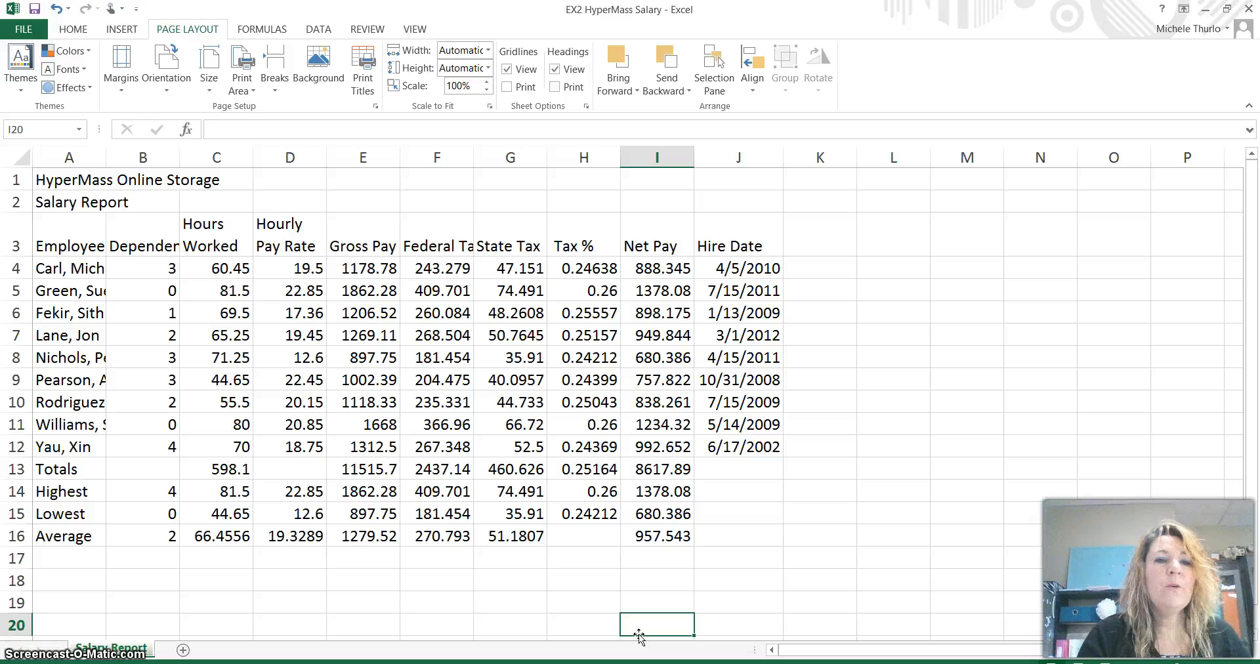
- Merge and center the HyperMass Online Storage title across A1:J1
{"action": "left_click", "coordinate": [74, 182]}
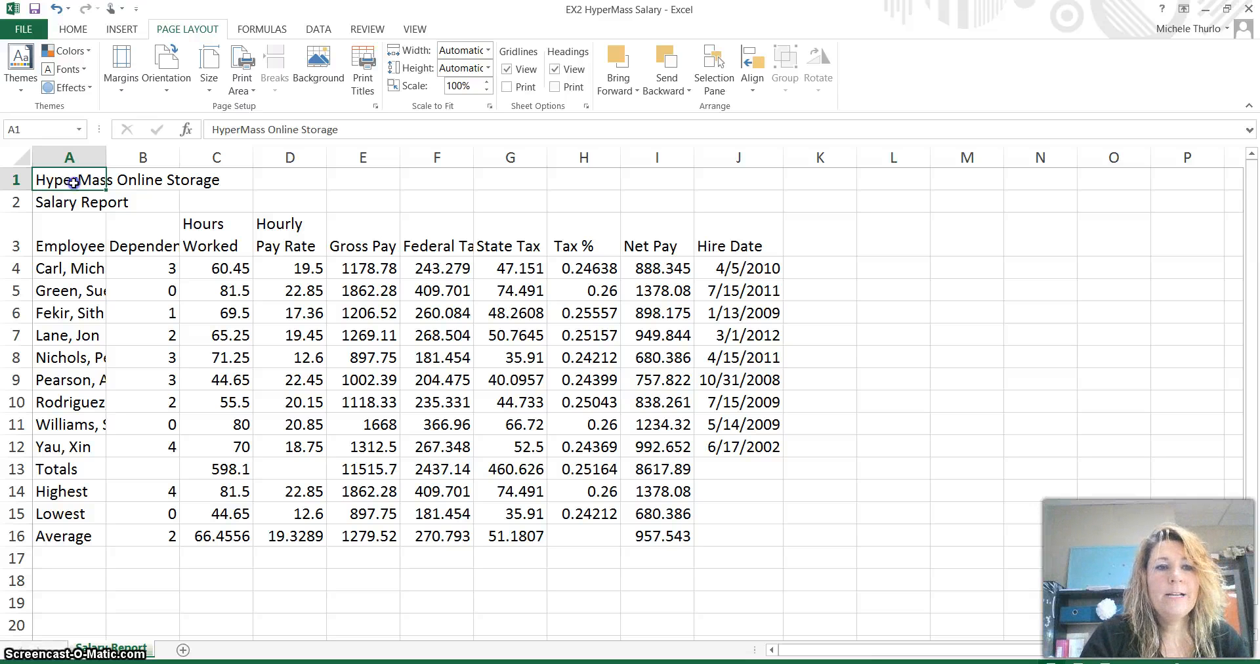
{"action": "left_click_drag", "start_coordinate": [74, 182], "coordinate": [732, 170]}
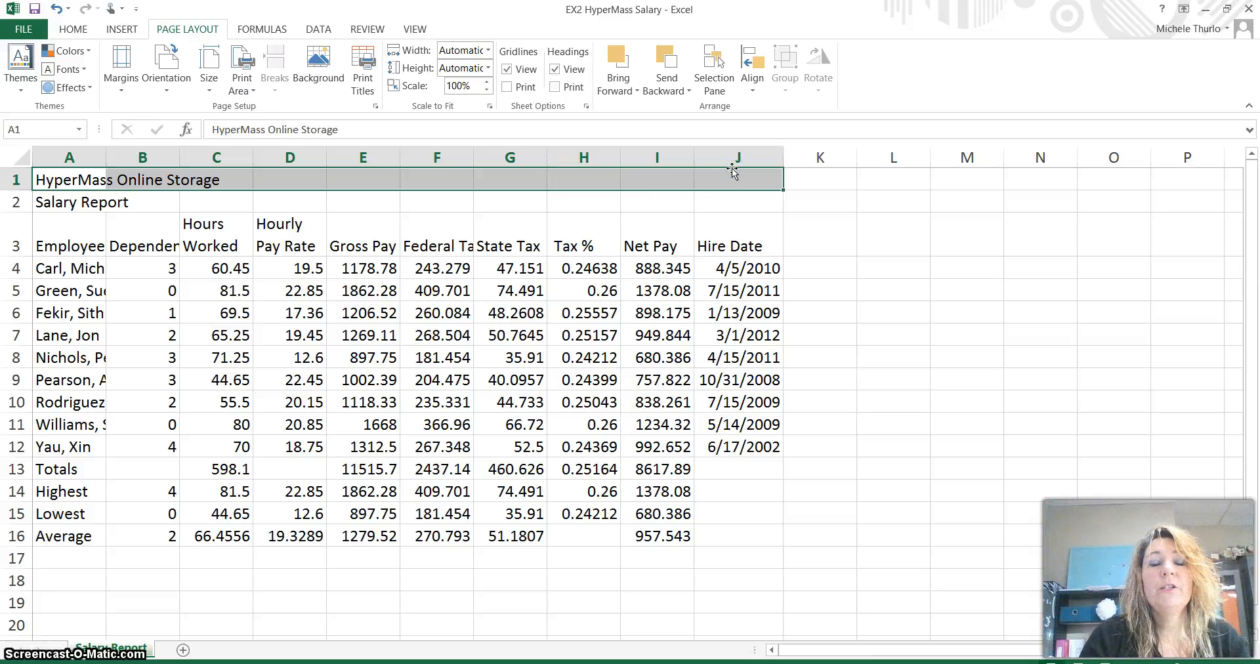
{"action": "left_click", "coordinate": [73, 28]}
{"action": "left_click", "coordinate": [423, 82]}
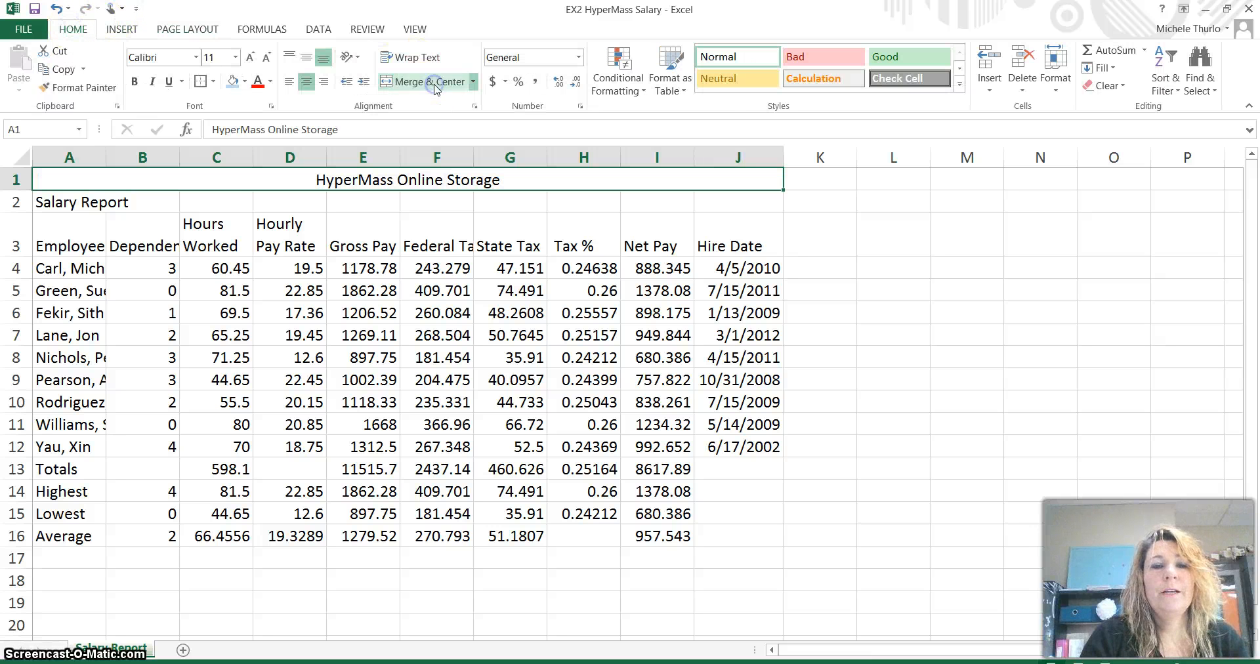
- Merge and center Salary Report across A2:J2, then select both title rows
{"action": "left_click", "coordinate": [65, 203]}
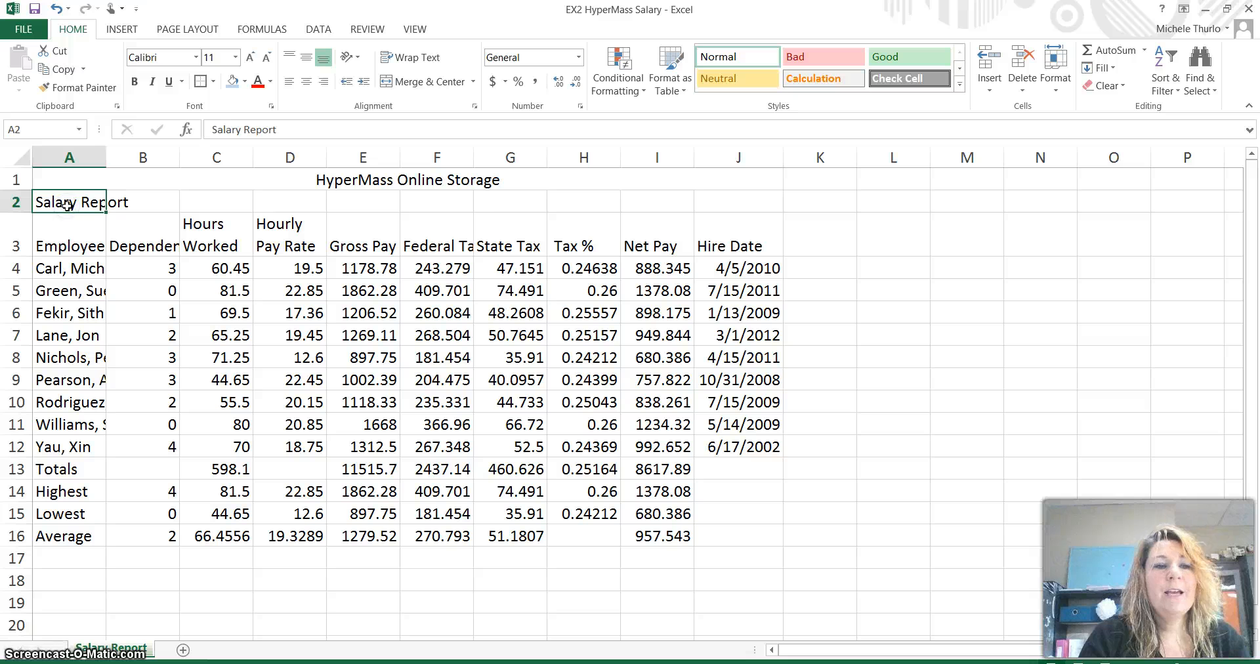
{"action": "left_click_drag", "start_coordinate": [67, 206], "coordinate": [720, 207]}
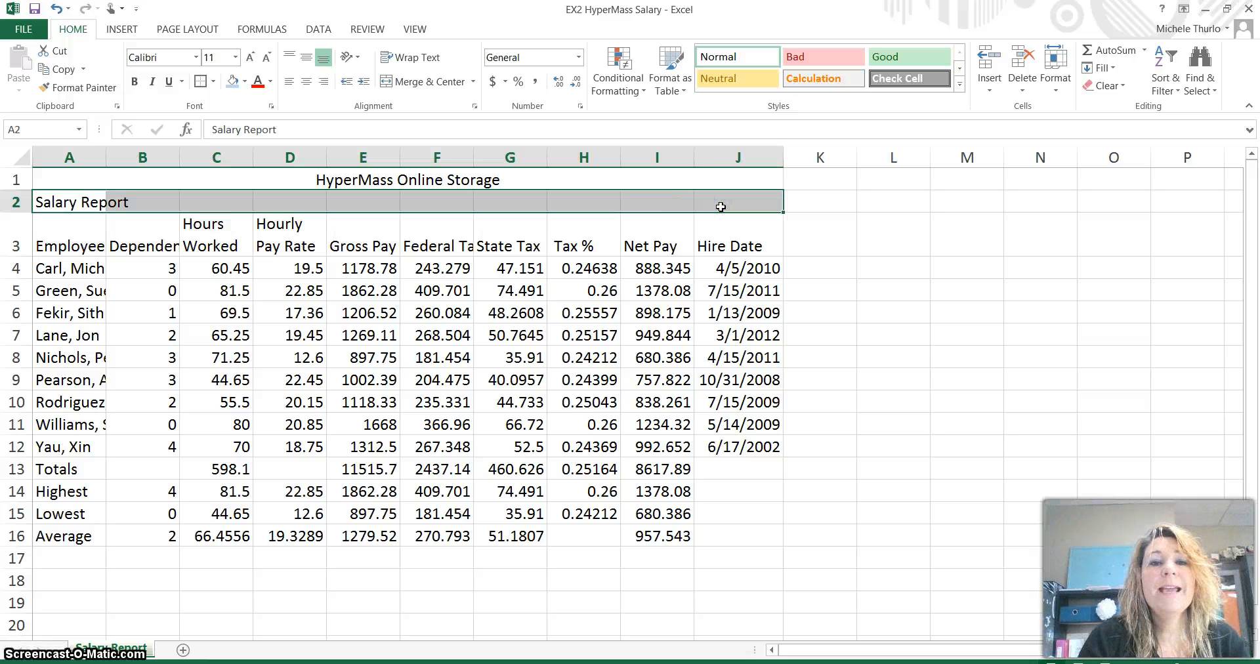
{"action": "left_click", "coordinate": [427, 83]}
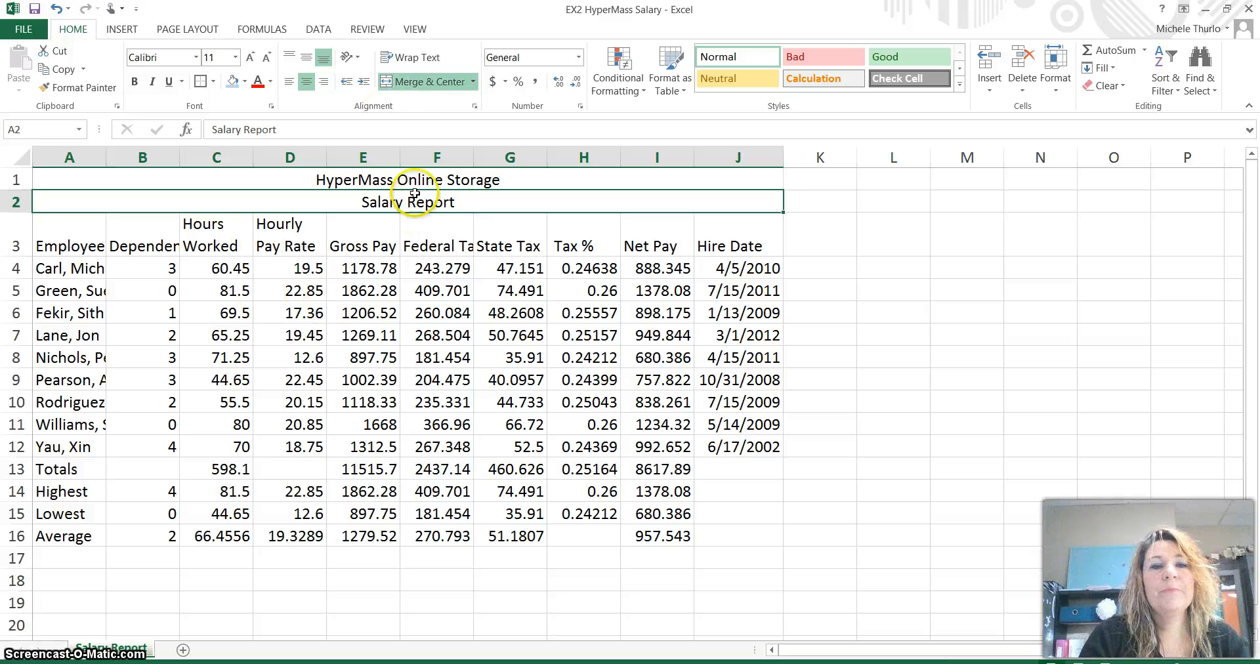
{"action": "left_click", "coordinate": [439, 183]}
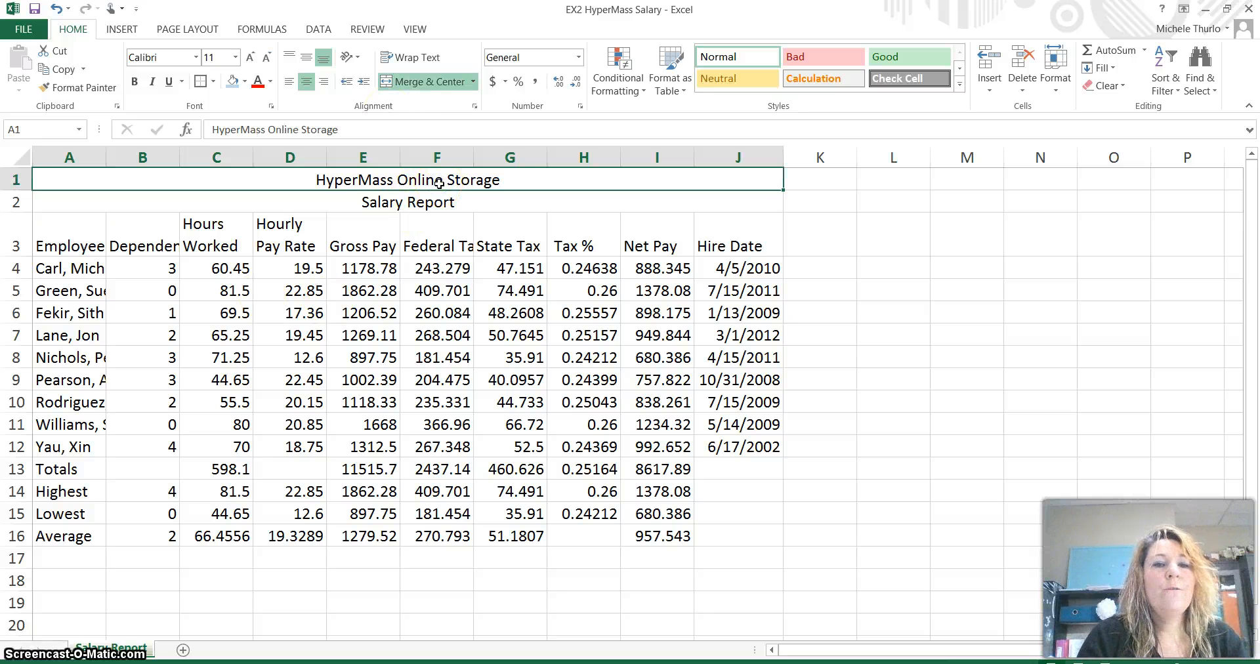
{"action": "left_click_drag", "start_coordinate": [438, 183], "coordinate": [436, 203]}
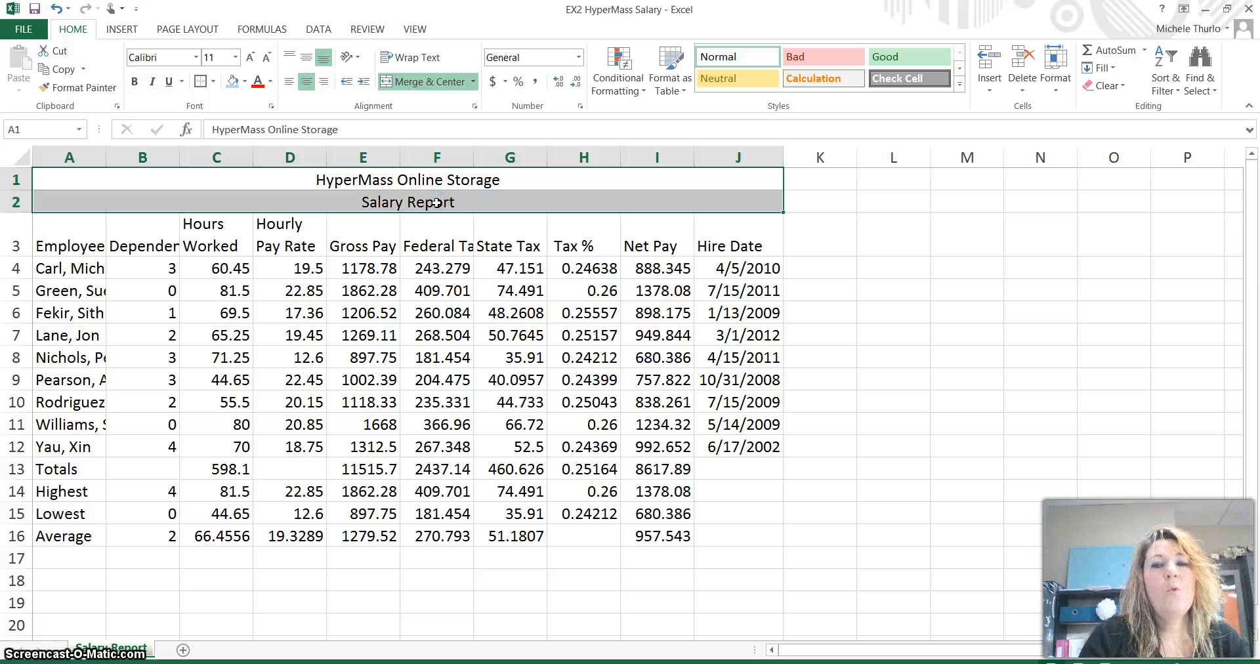
- Apply the Title cell style to both titles and shrink Salary Report to 16 point
{"action": "left_click", "coordinate": [960, 86]}
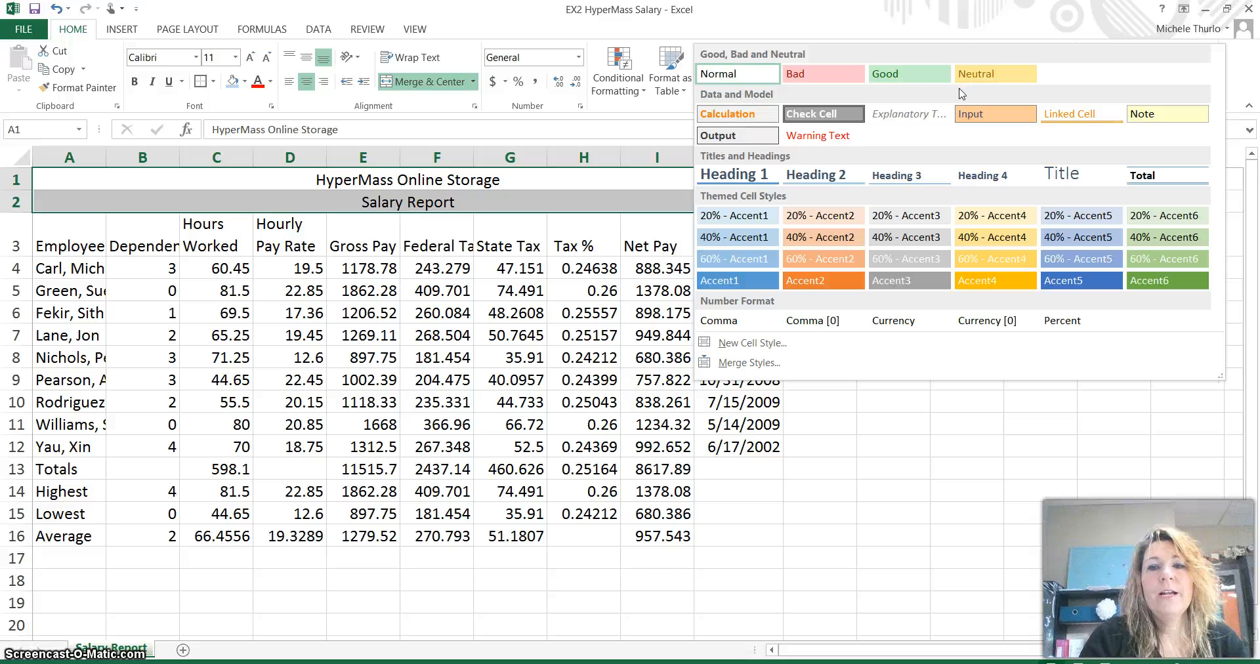
{"action": "left_click", "coordinate": [1070, 175]}
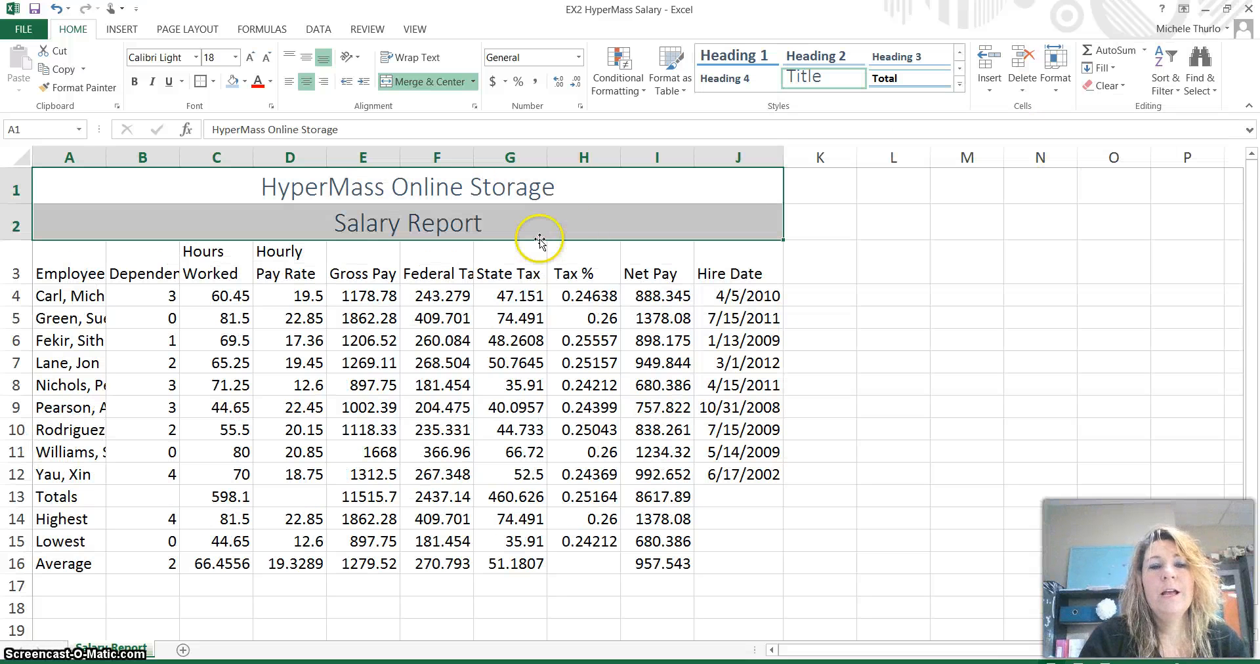
{"action": "left_click", "coordinate": [507, 234]}
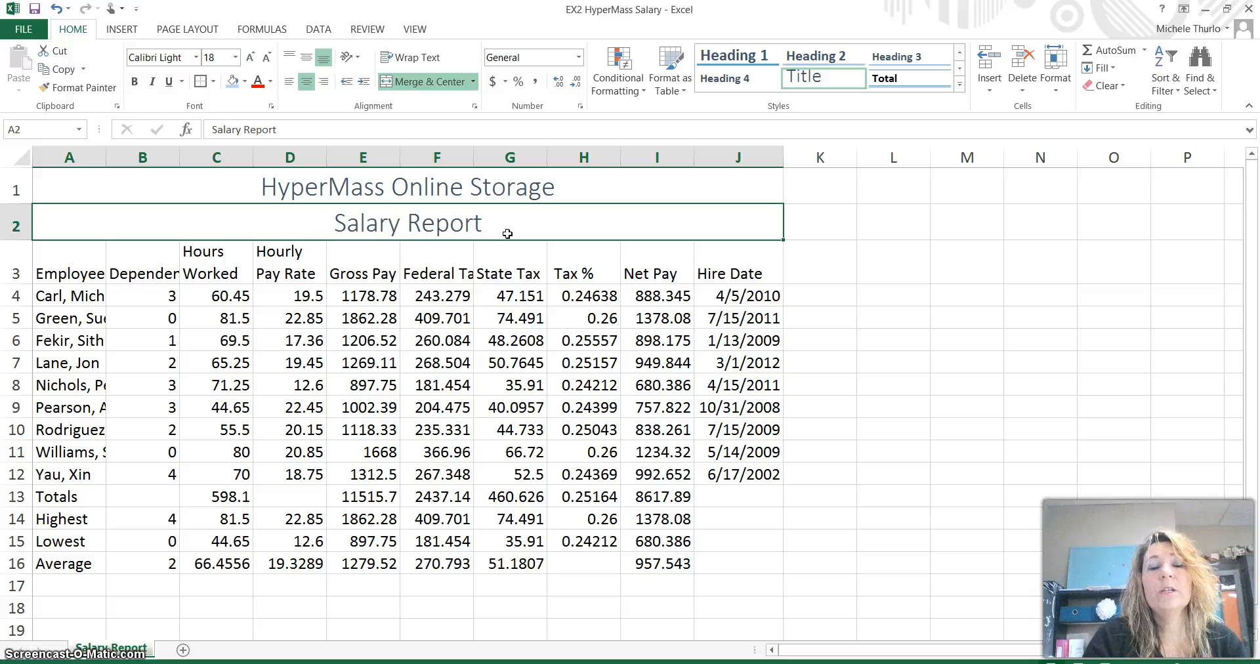
{"action": "left_click", "coordinate": [328, 130]}
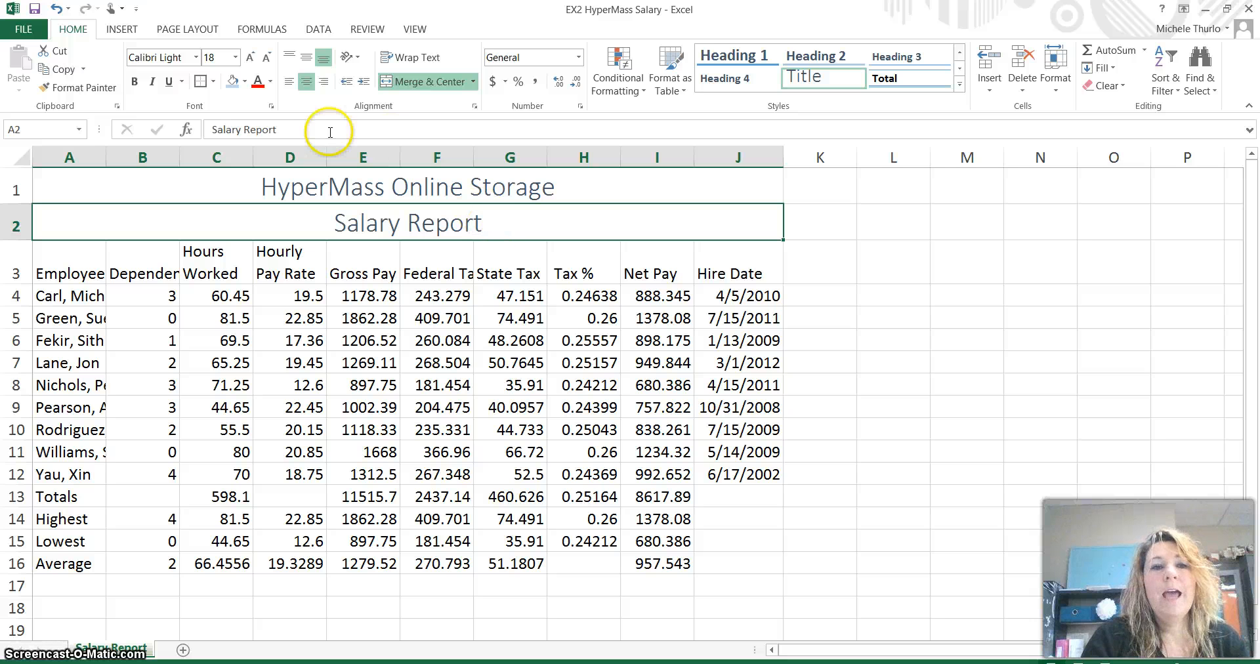
{"action": "left_click", "coordinate": [266, 63]}
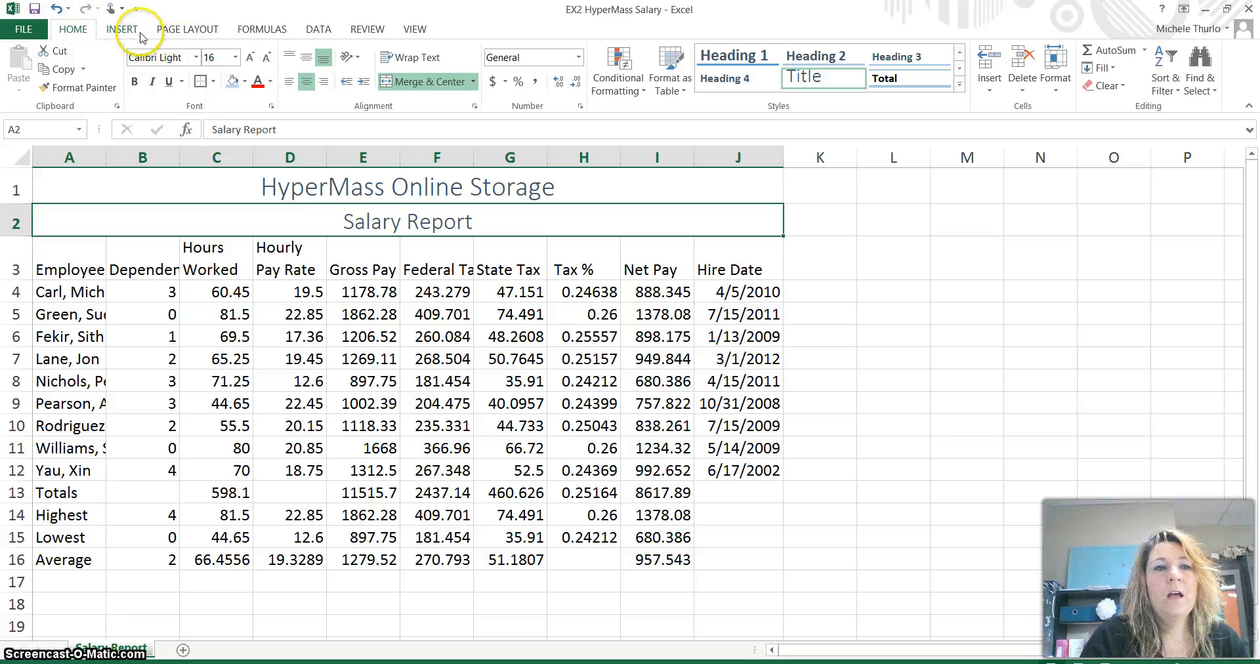
- Apply the Basis theme from the Page Layout Themes gallery
{"action": "left_click", "coordinate": [186, 30]}
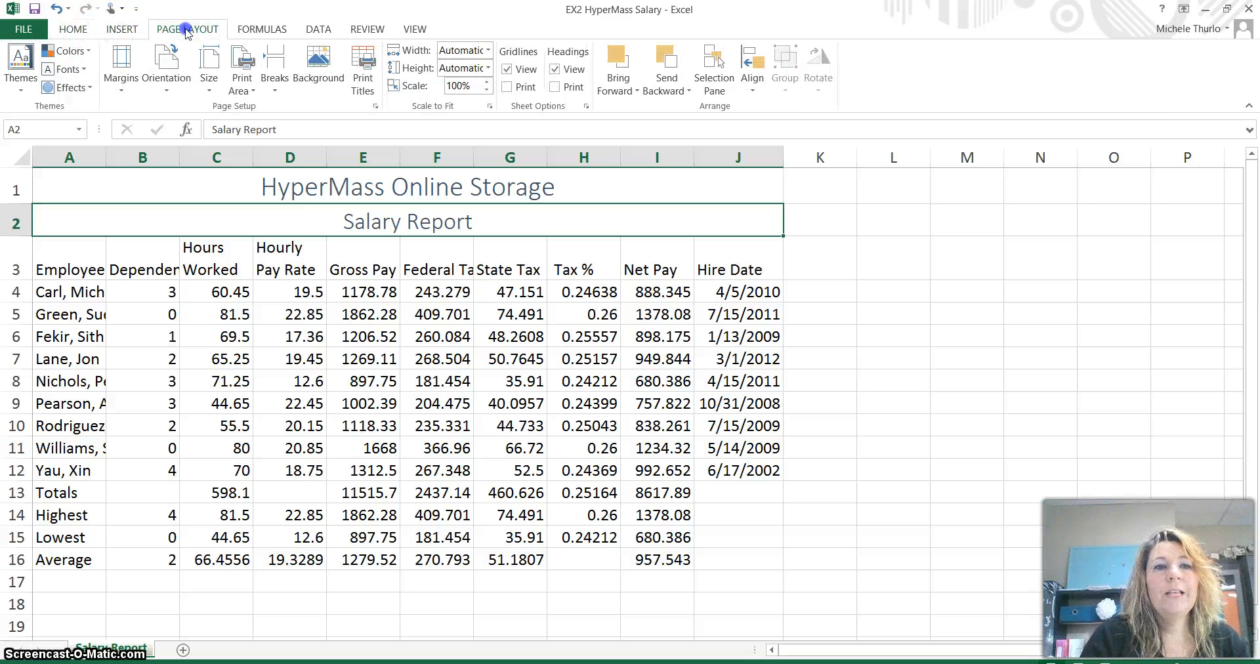
{"action": "left_click", "coordinate": [21, 91]}
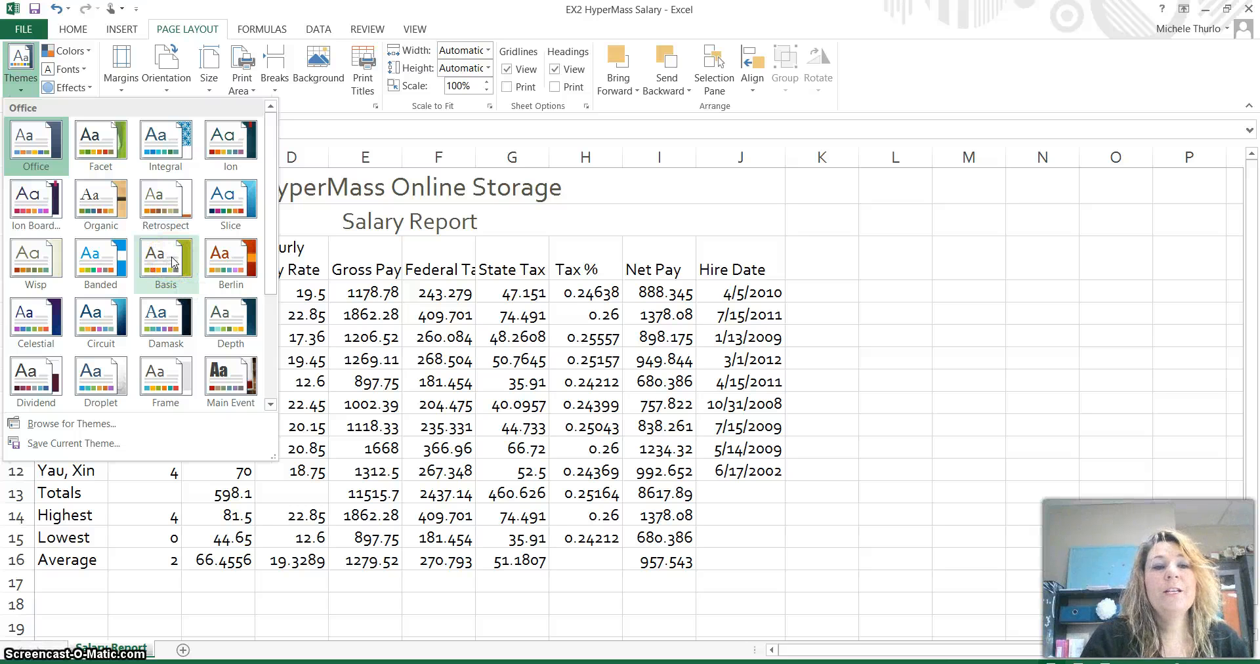
{"action": "left_click", "coordinate": [172, 262]}
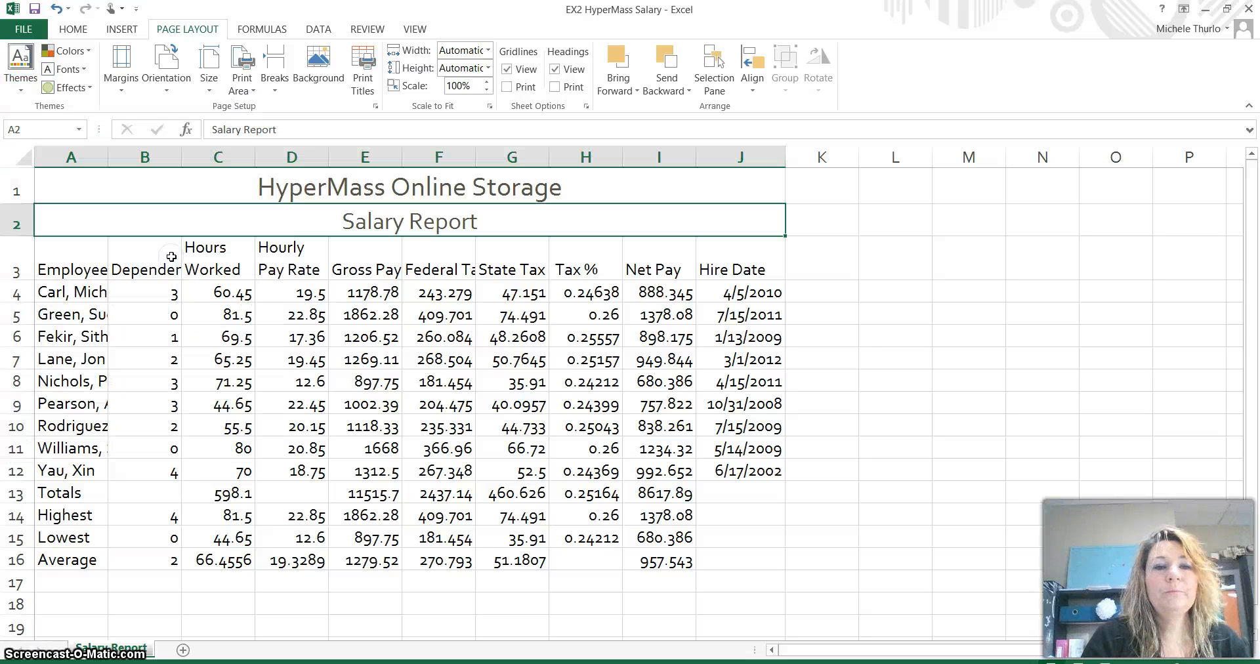
{"action": "left_click", "coordinate": [281, 252]}
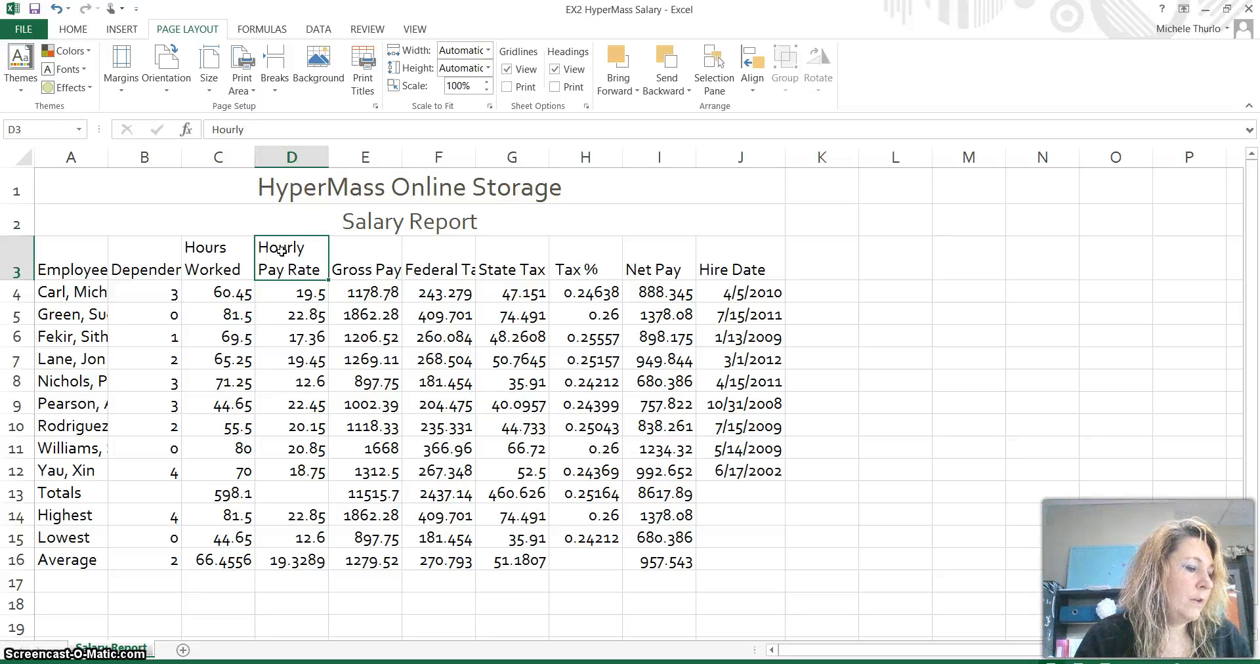
- Fill the A1:A2 title rows with Green, Accent 1, Lighter 40%
{"action": "left_click", "coordinate": [311, 186]}
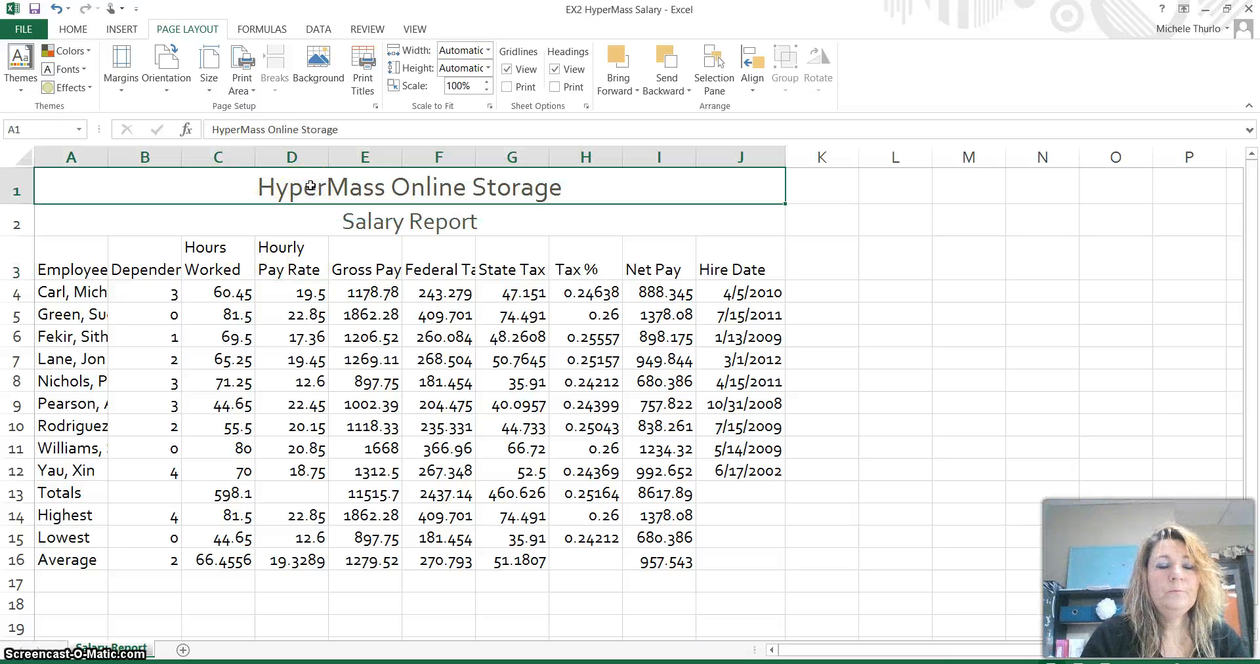
{"action": "left_click_drag", "start_coordinate": [310, 186], "coordinate": [312, 224]}
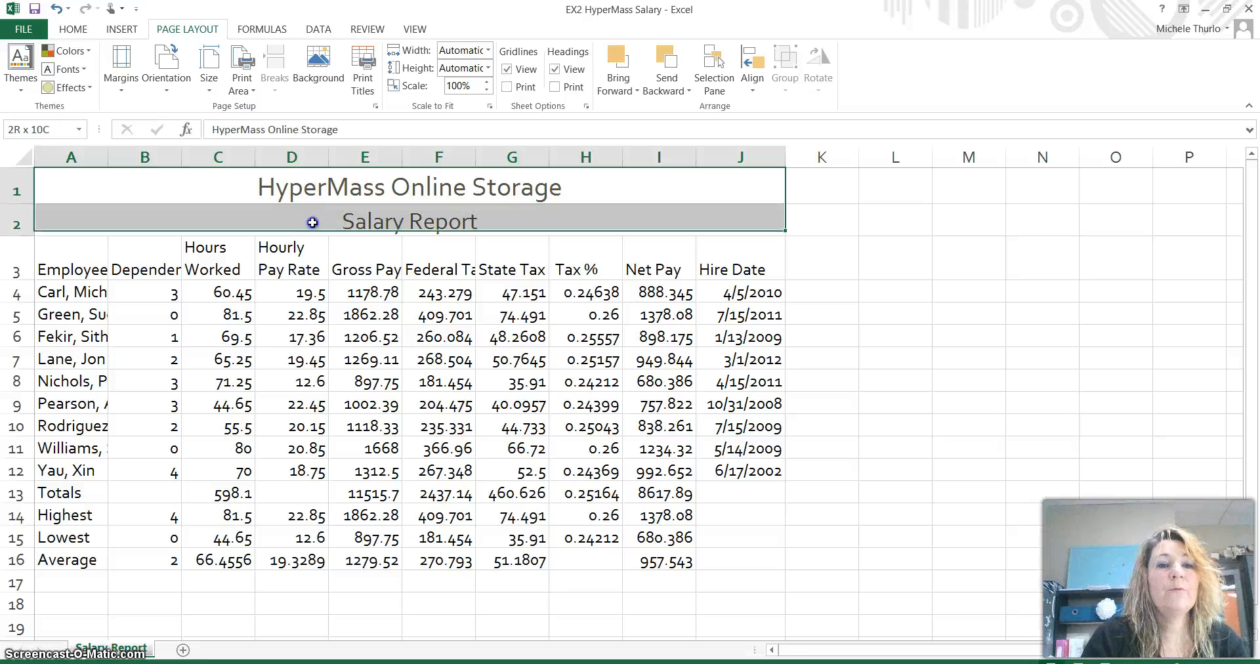
{"action": "left_click", "coordinate": [86, 32]}
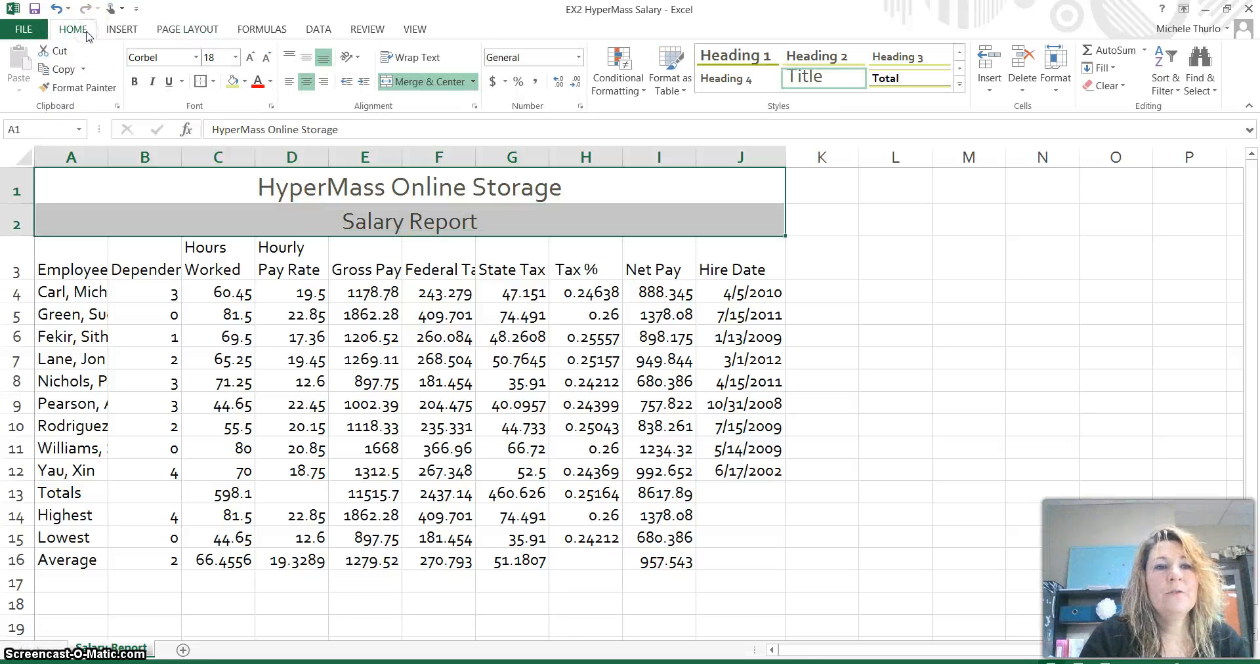
{"action": "left_click", "coordinate": [234, 82]}
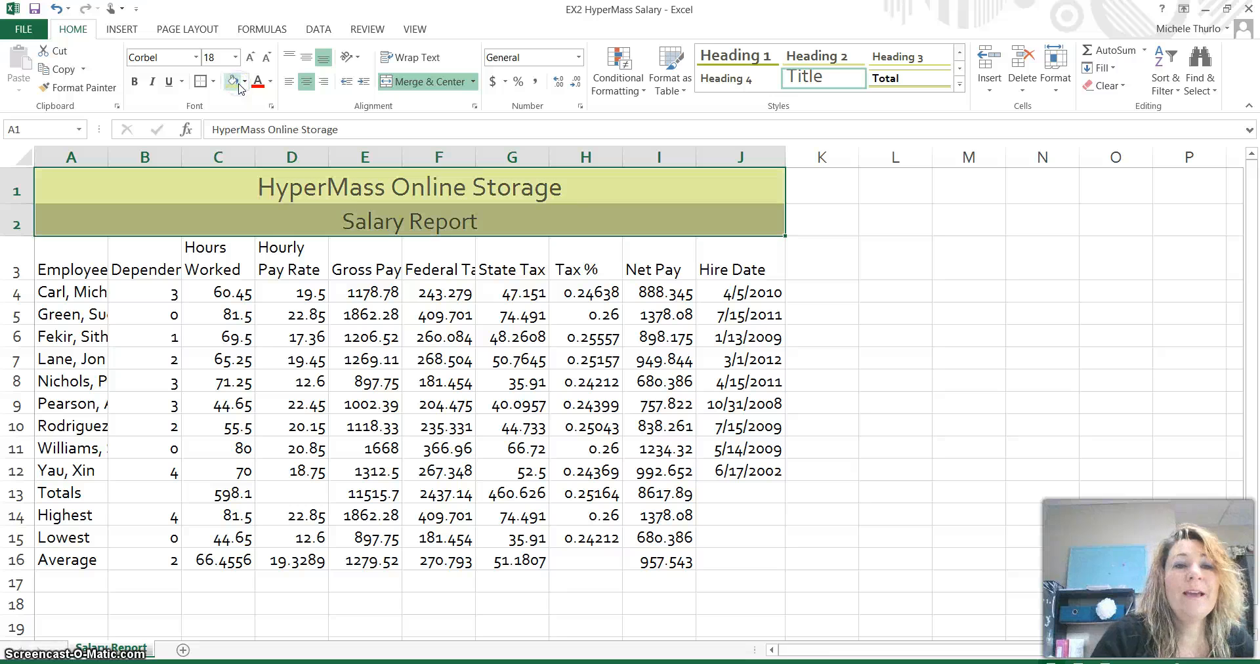
{"action": "left_click", "coordinate": [247, 83]}
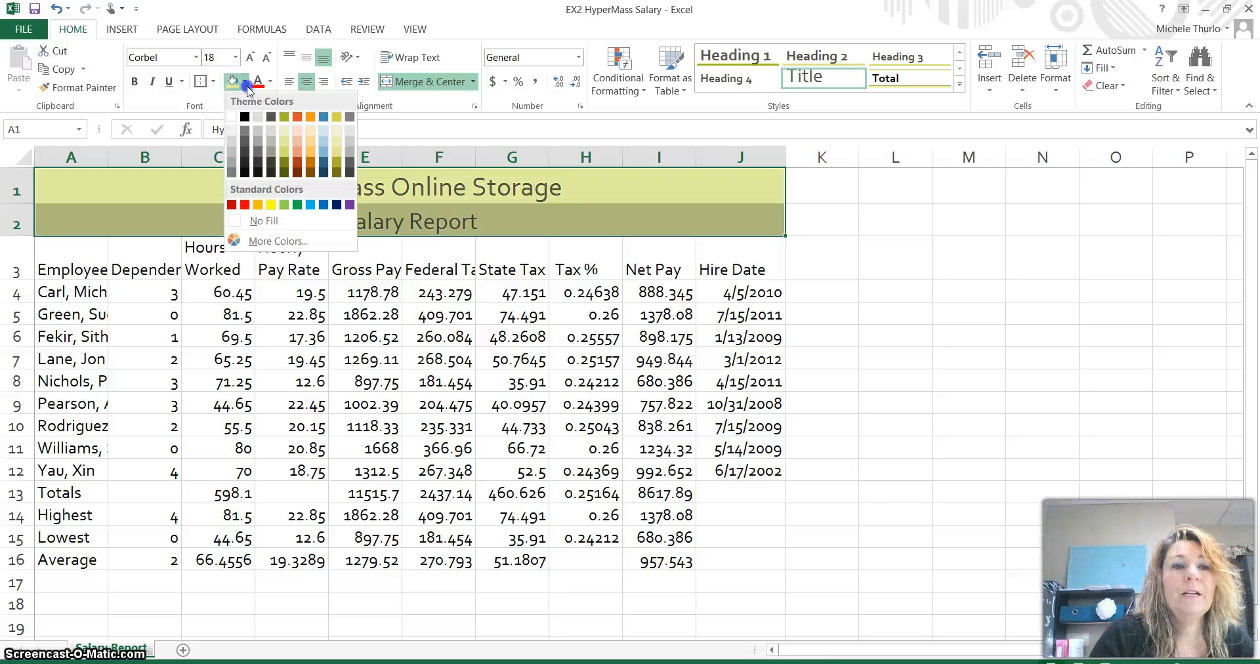
{"action": "left_click", "coordinate": [287, 156]}
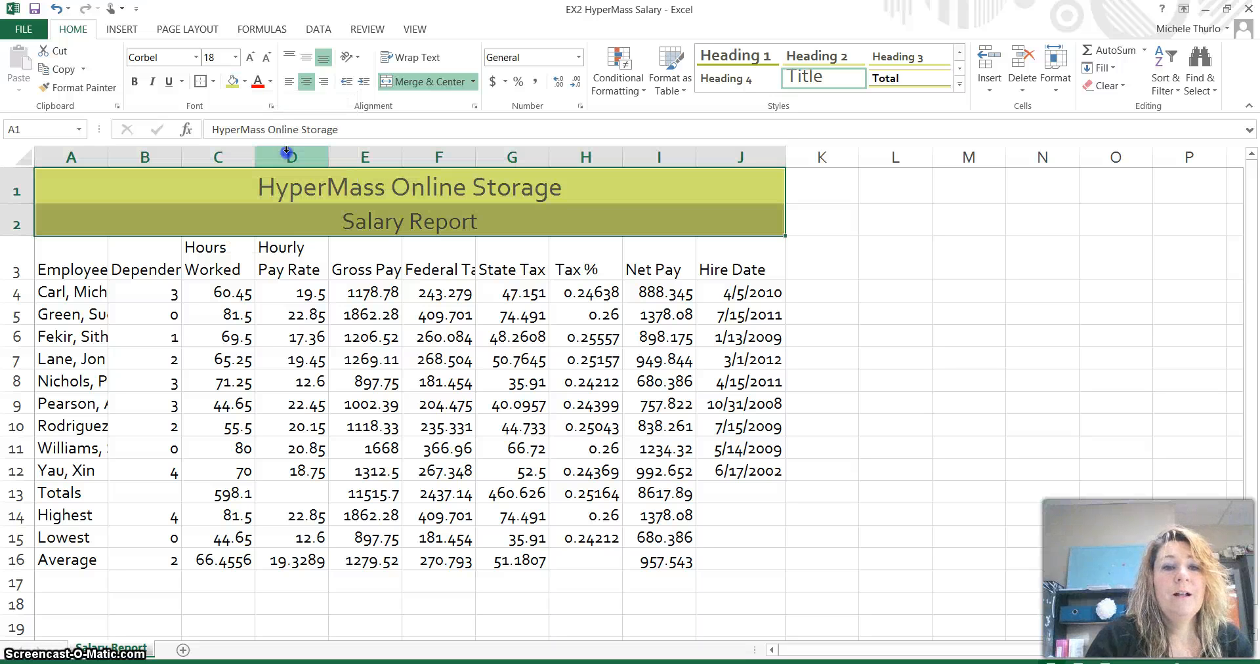
- Put a thick box border around the title rows
{"action": "left_click", "coordinate": [213, 82]}
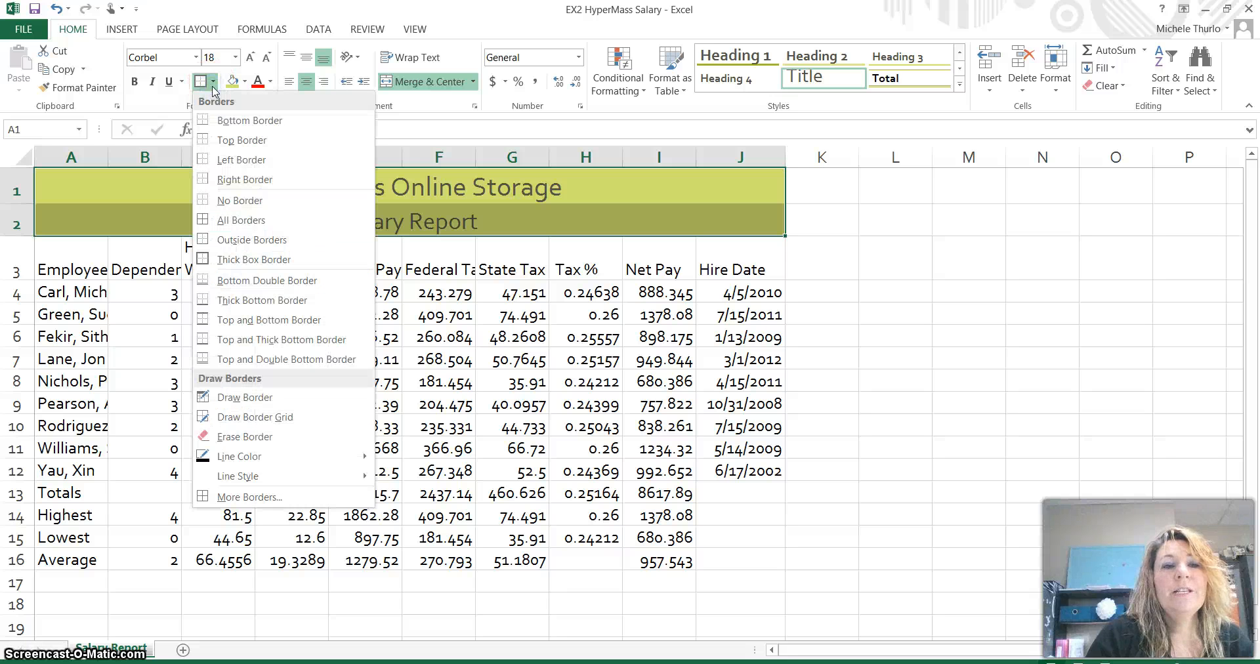
{"action": "left_click", "coordinate": [267, 259]}
{"action": "left_click", "coordinate": [961, 293]}
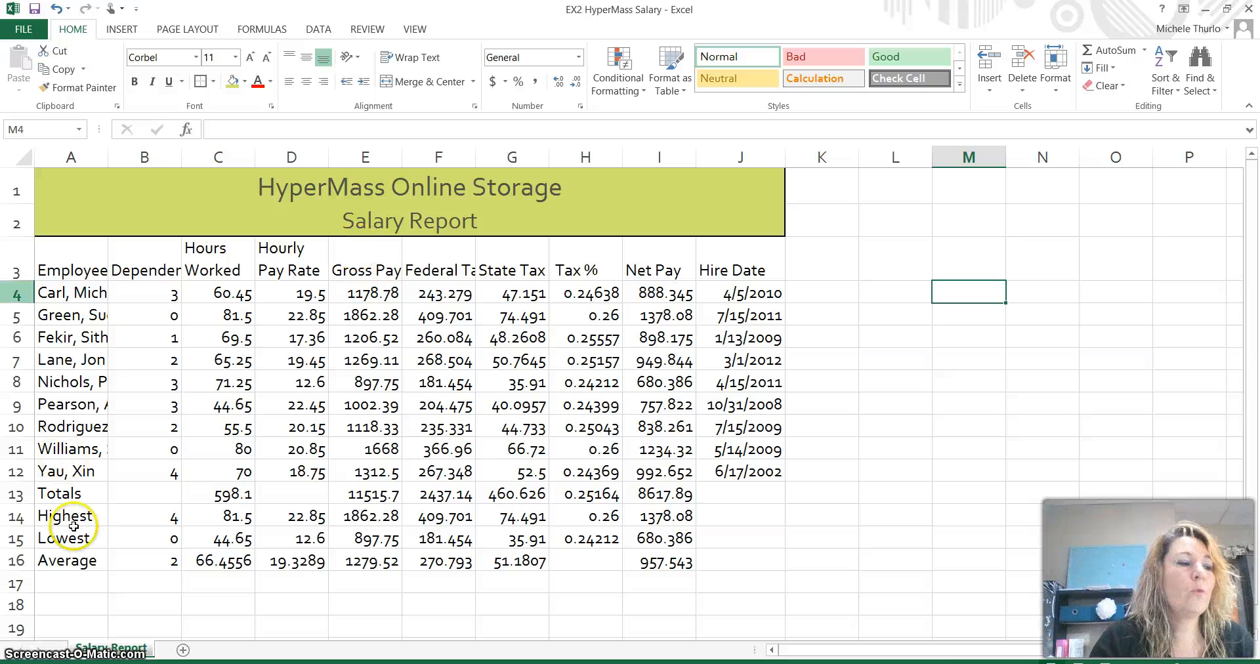
{"action": "double_click", "coordinate": [70, 266]}
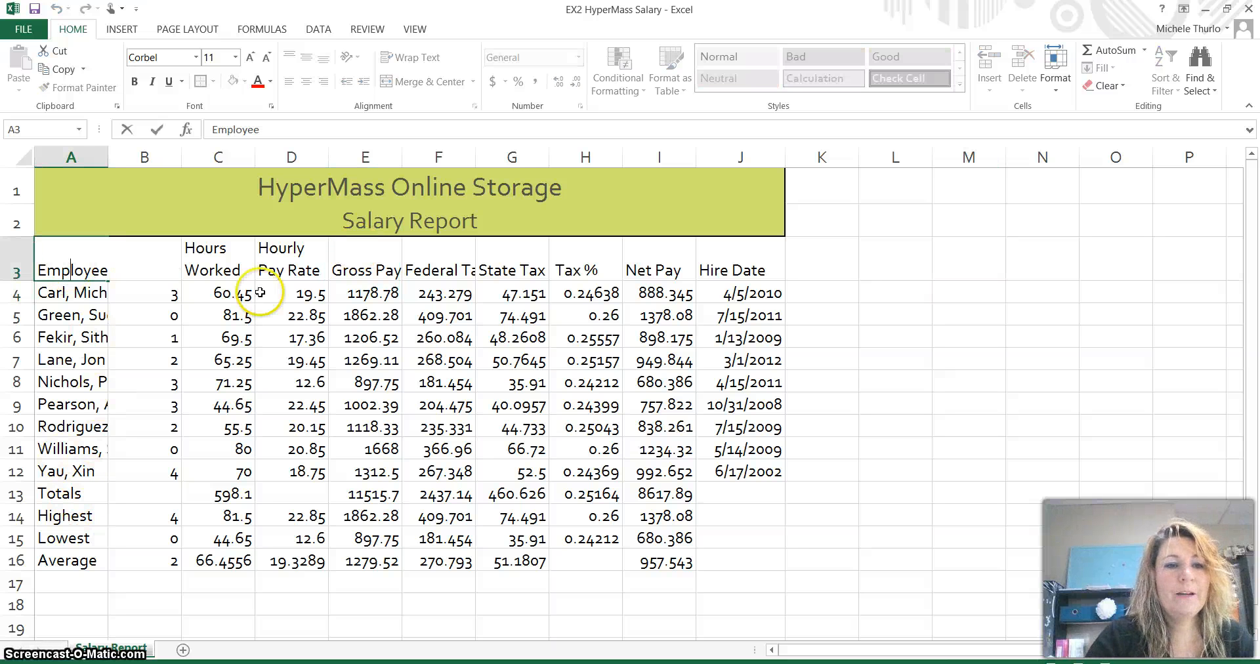
{"action": "left_click", "coordinate": [294, 342]}
{"action": "left_click", "coordinate": [94, 265]}
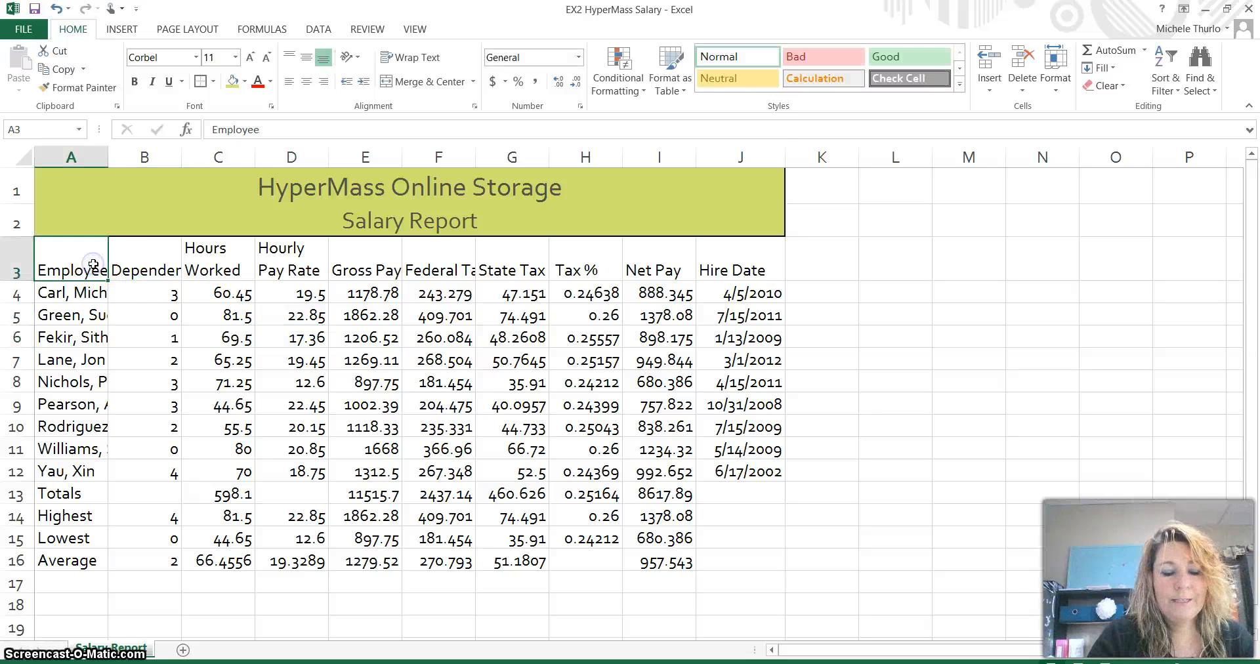
{"action": "left_click_drag", "start_coordinate": [93, 264], "coordinate": [709, 264]}
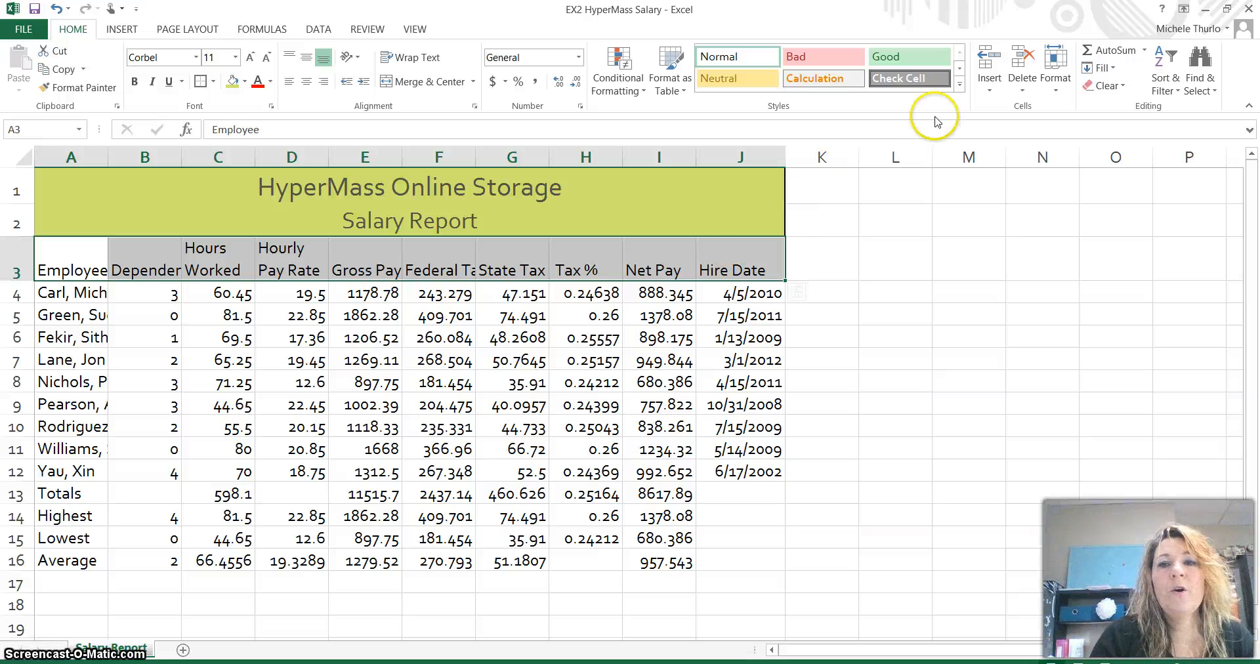
{"action": "left_click", "coordinate": [960, 87]}
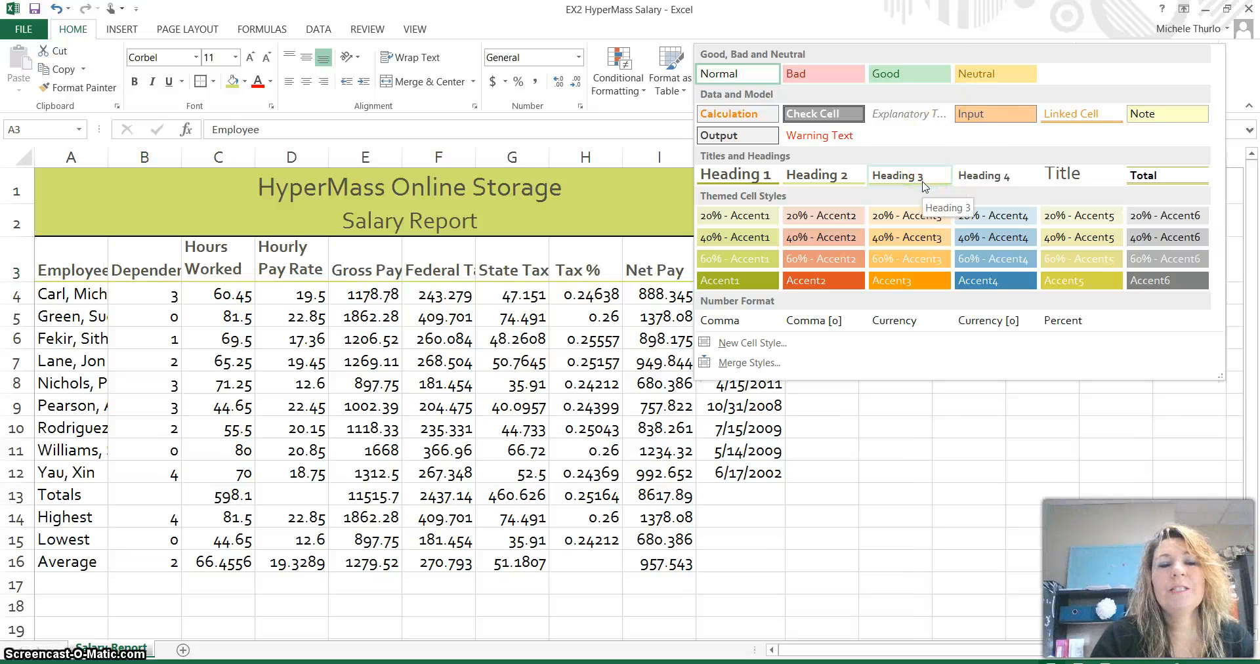
{"action": "left_click", "coordinate": [921, 183]}
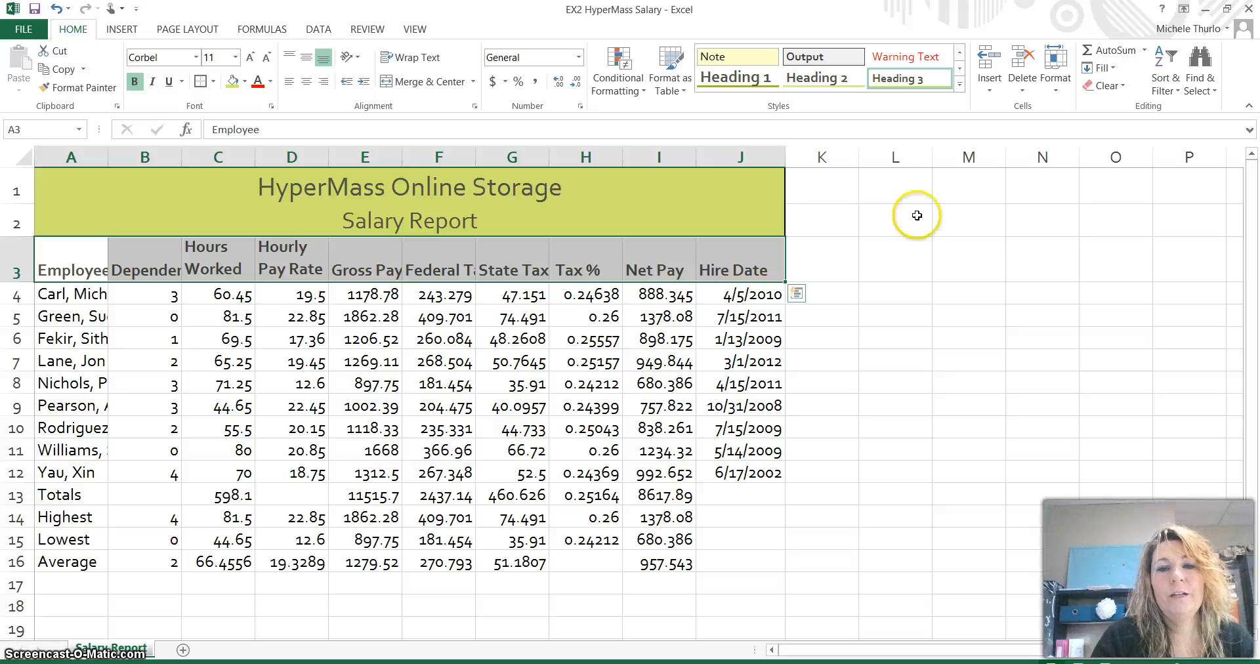
{"action": "left_click", "coordinate": [916, 245]}
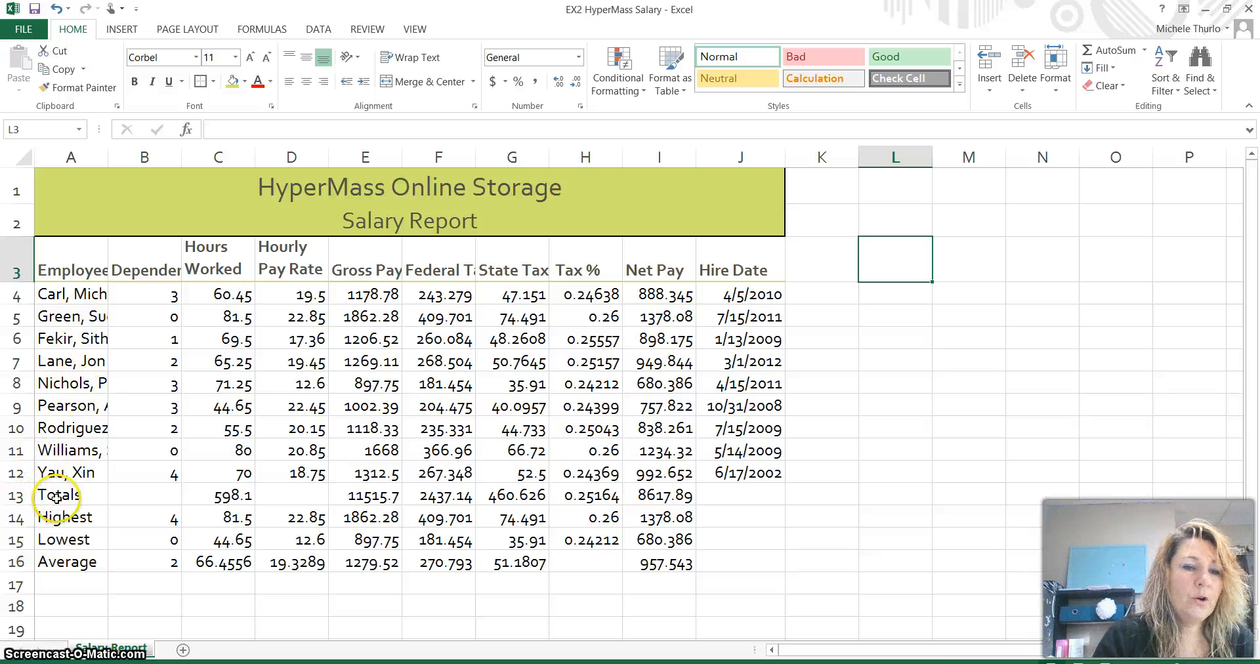
- Apply the Total cell style to the Totals row A13:J13
{"action": "left_click_drag", "start_coordinate": [57, 498], "coordinate": [759, 501]}
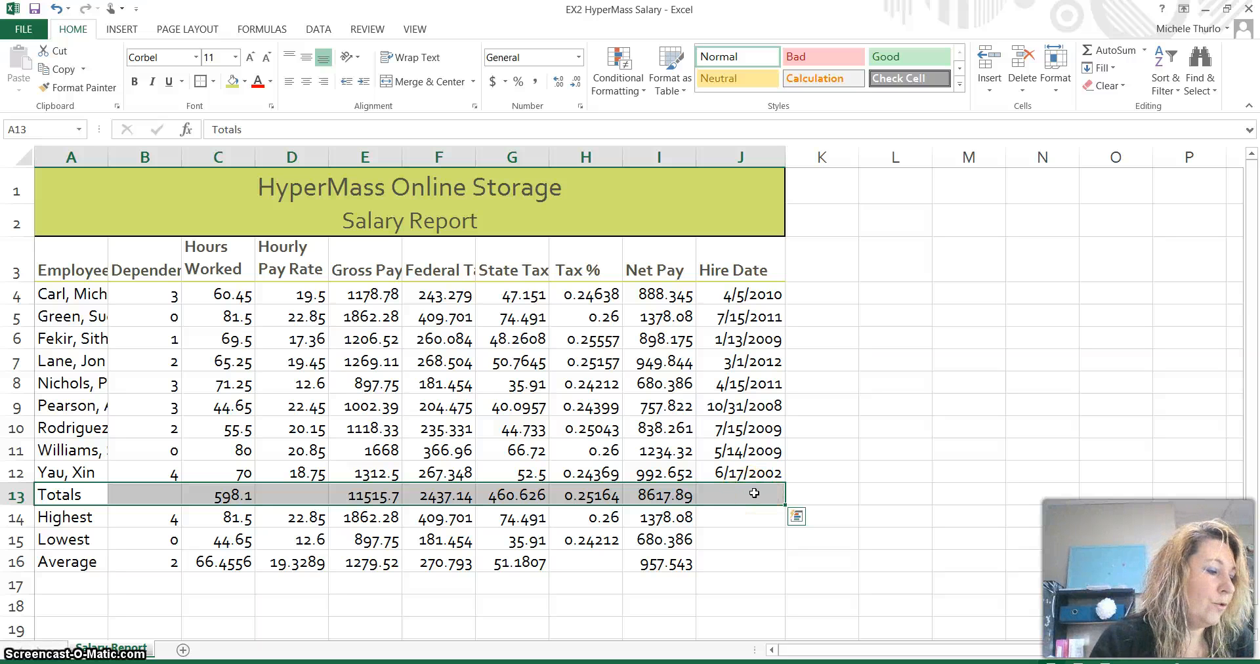
{"action": "left_click", "coordinate": [960, 90]}
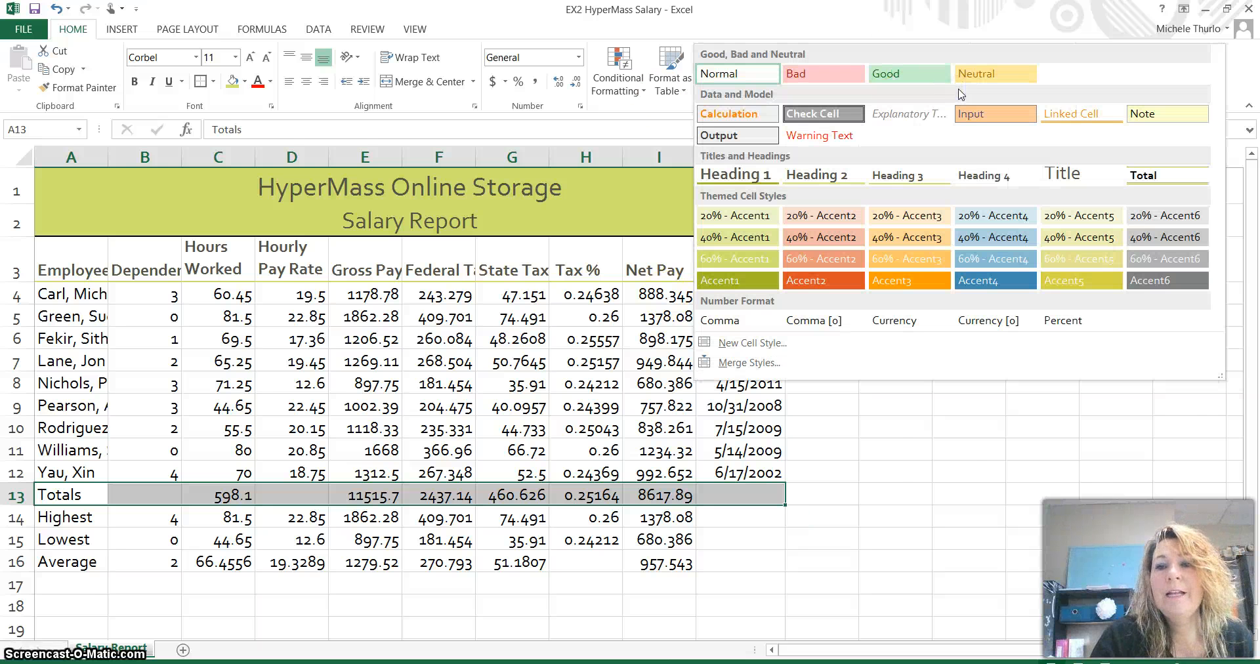
{"action": "left_click", "coordinate": [1157, 181]}
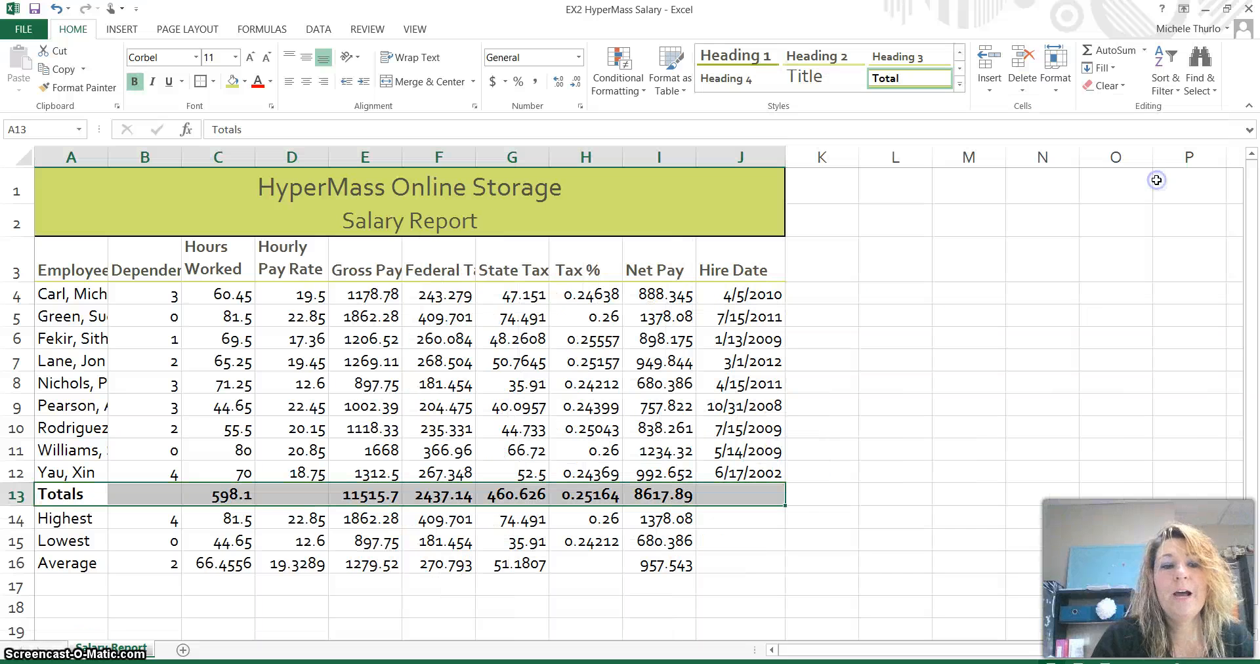
{"action": "left_click", "coordinate": [902, 582]}
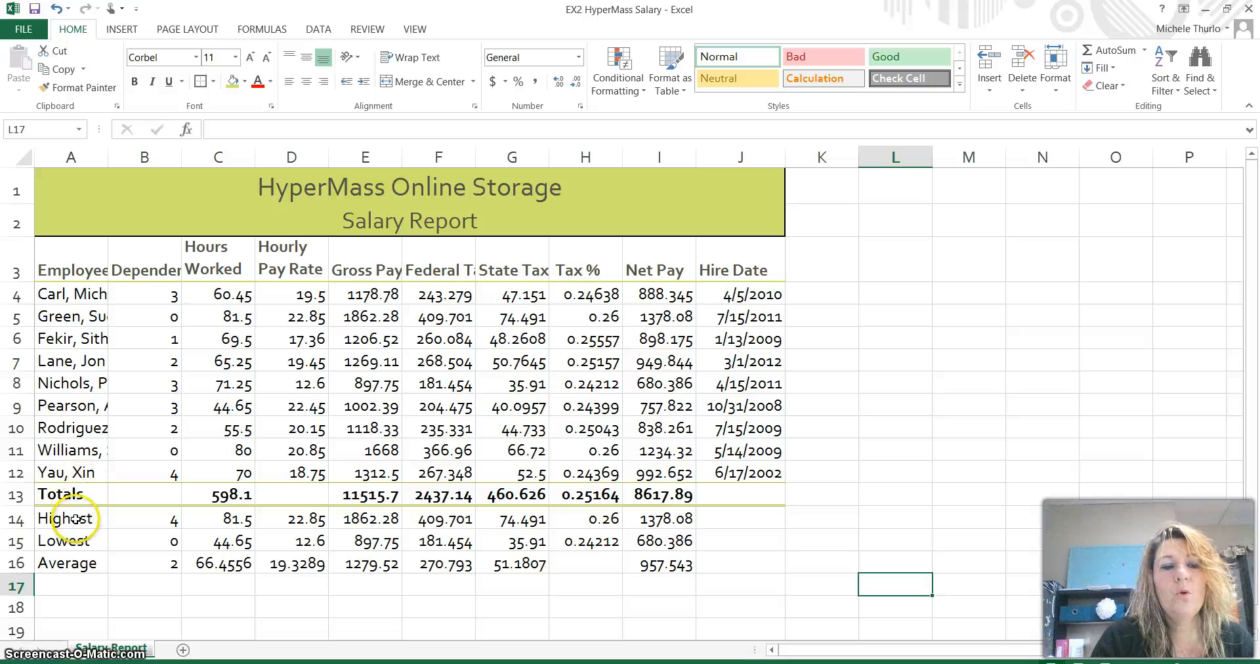
- Bold the Highest, Lowest and Average labels in A14:A16
{"action": "left_click_drag", "start_coordinate": [63, 518], "coordinate": [78, 563]}
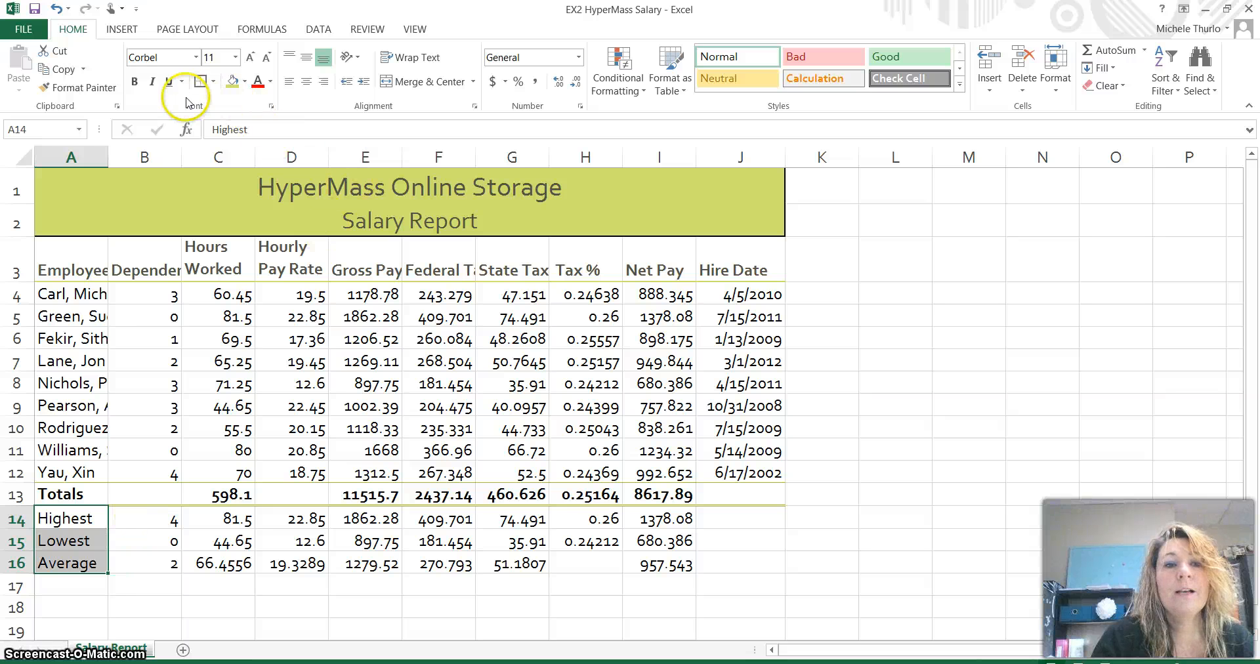
{"action": "left_click", "coordinate": [133, 82]}
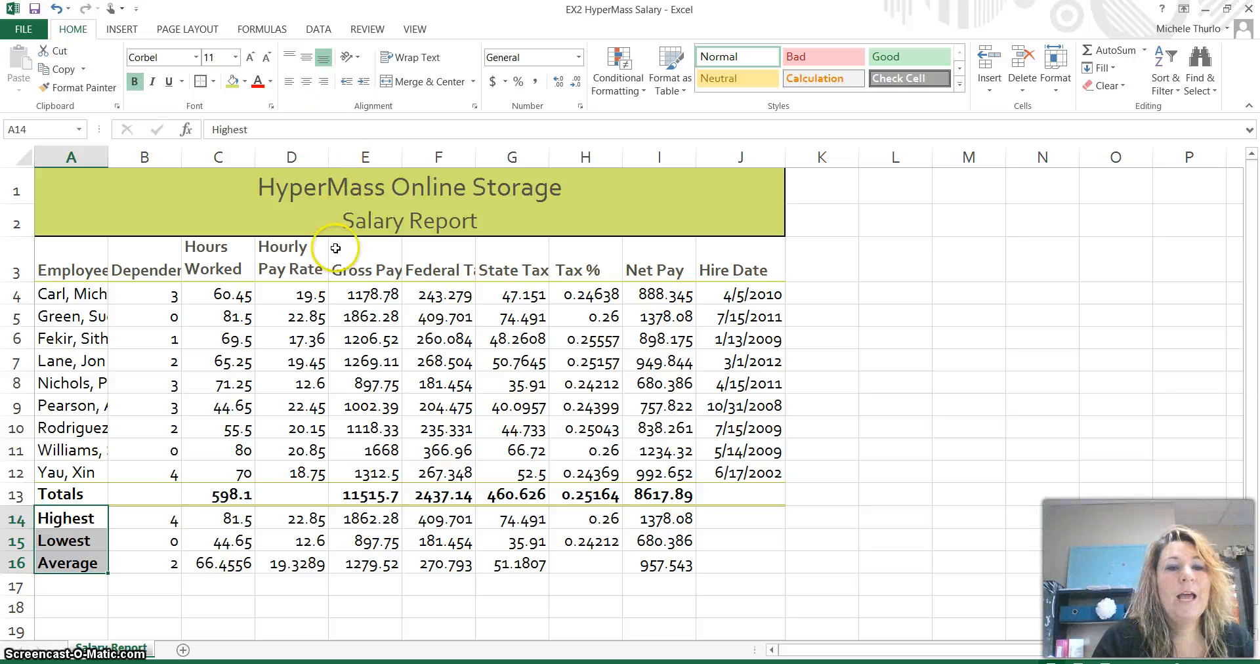
{"action": "left_click", "coordinate": [412, 297]}
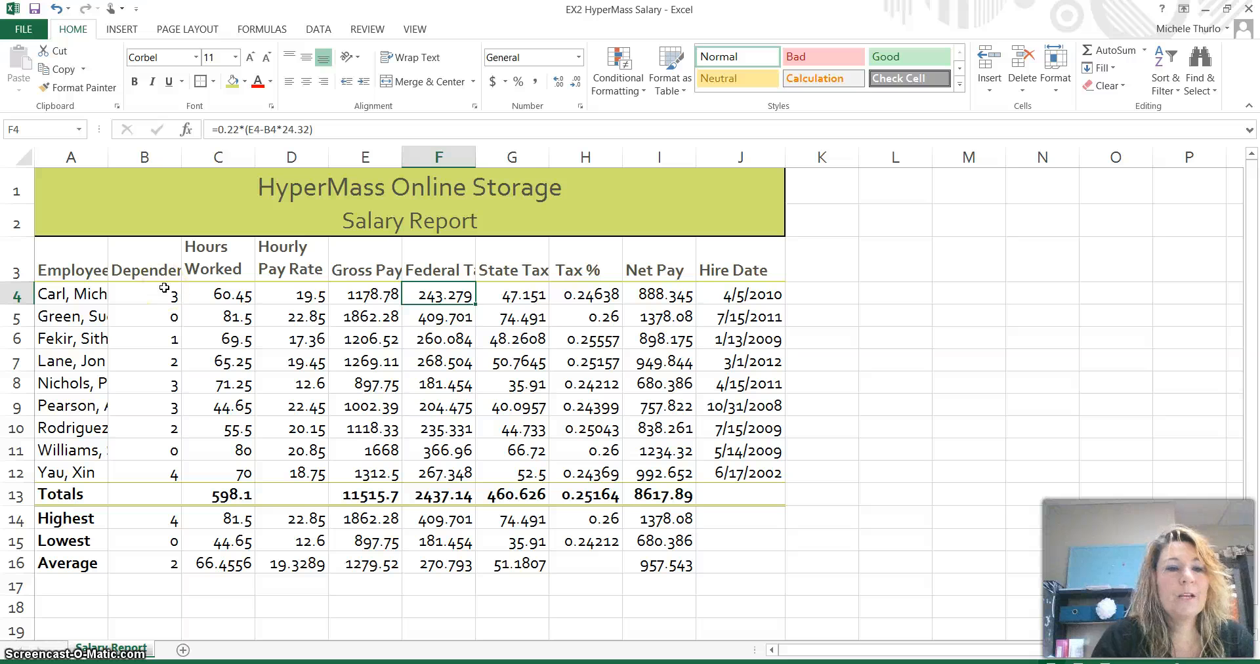
- Center the Dependents values in B4:B16
{"action": "left_click_drag", "start_coordinate": [164, 288], "coordinate": [163, 568]}
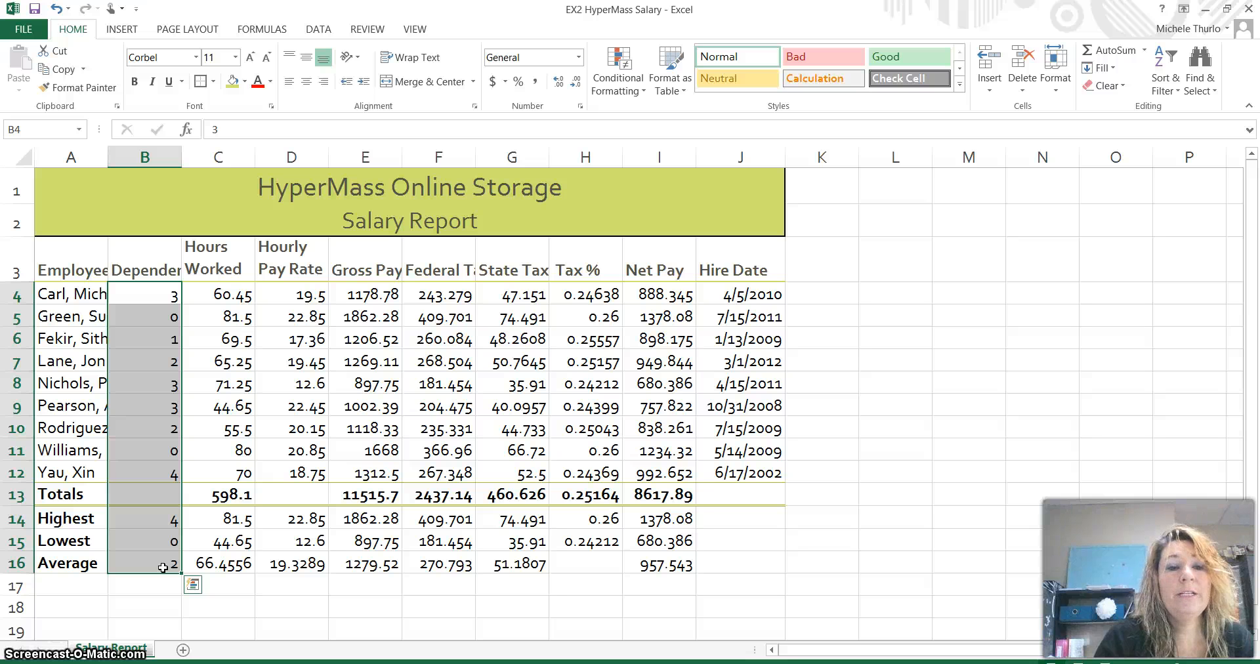
{"action": "left_click", "coordinate": [305, 82]}
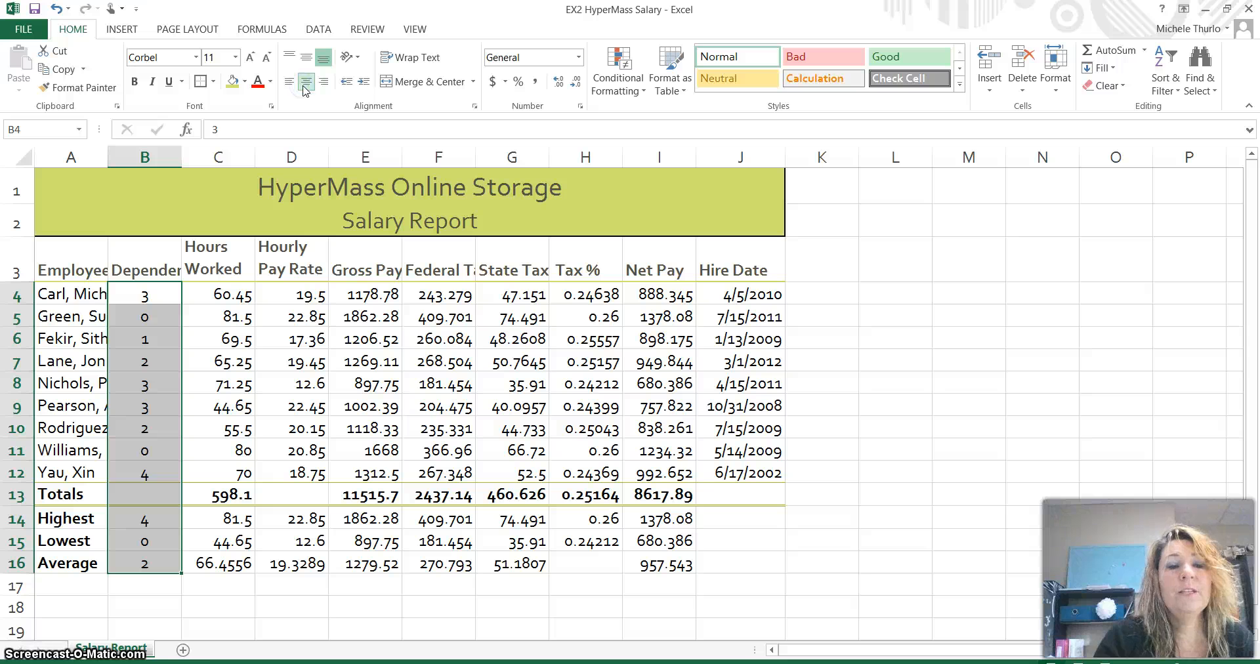
{"action": "left_click", "coordinate": [382, 450]}
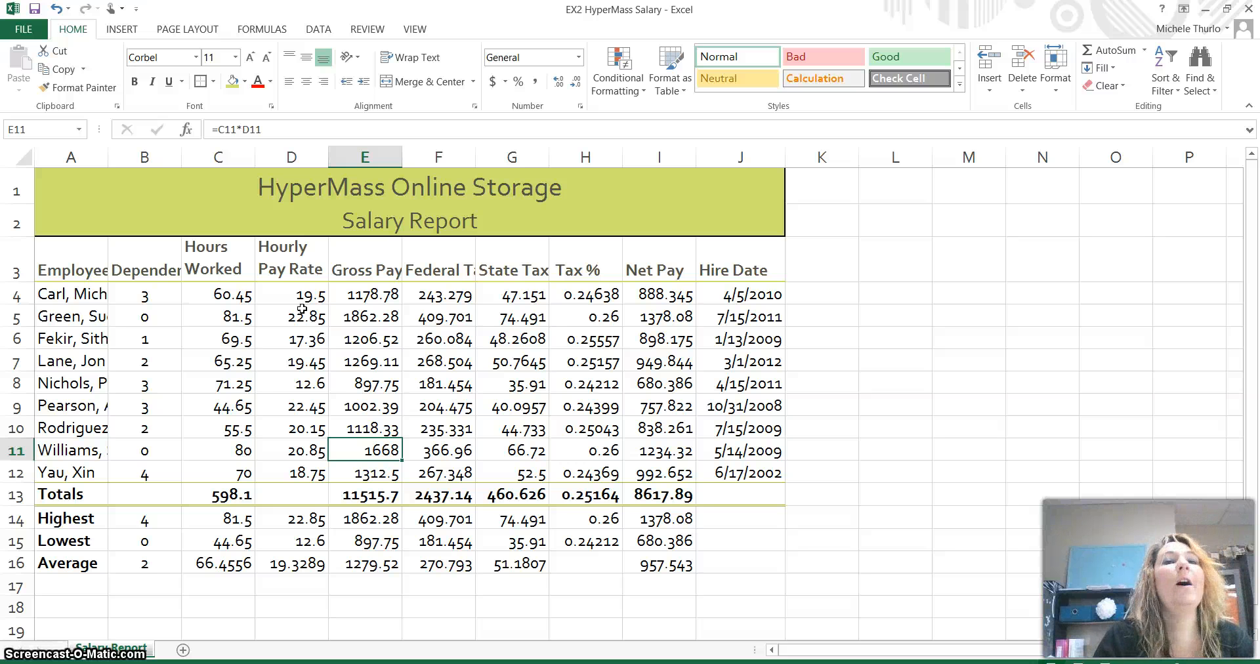
{"action": "left_click", "coordinate": [228, 296]}
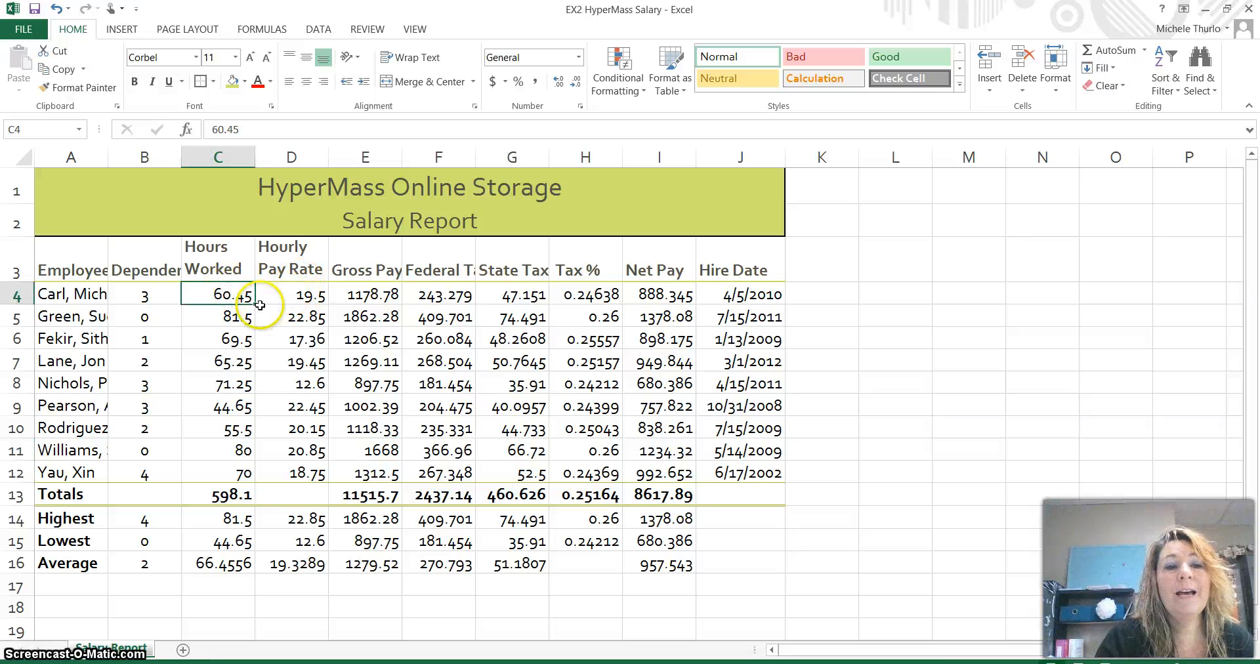
- Apply Accounting Number Format to row 4's D4:G4 and I4 pay figures
{"action": "left_click", "coordinate": [285, 289]}
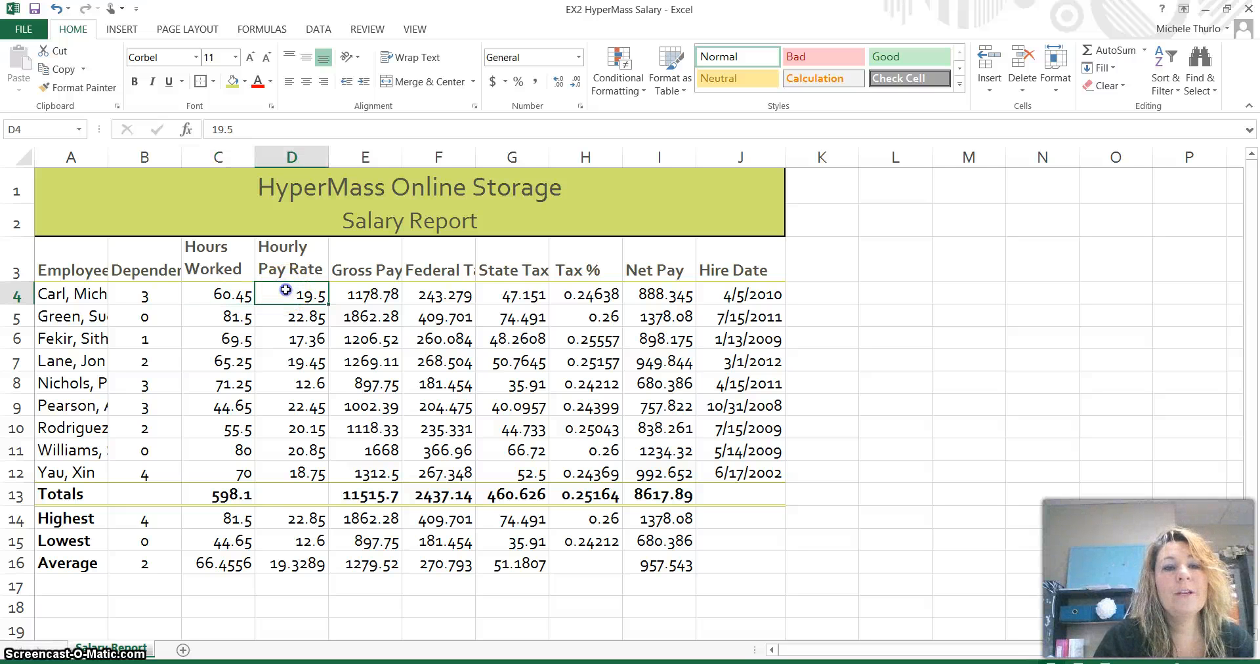
{"action": "left_click_drag", "start_coordinate": [285, 290], "coordinate": [514, 294]}
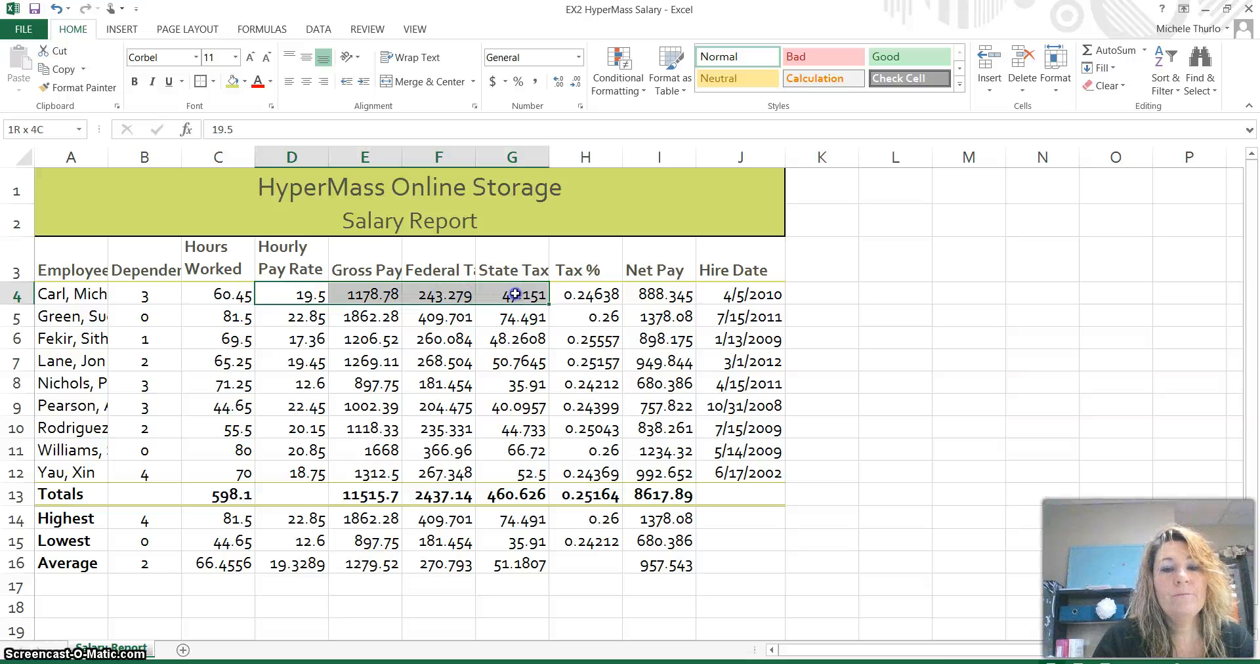
{"action": "left_click_drag", "start_coordinate": [516, 294], "coordinate": [517, 294]}
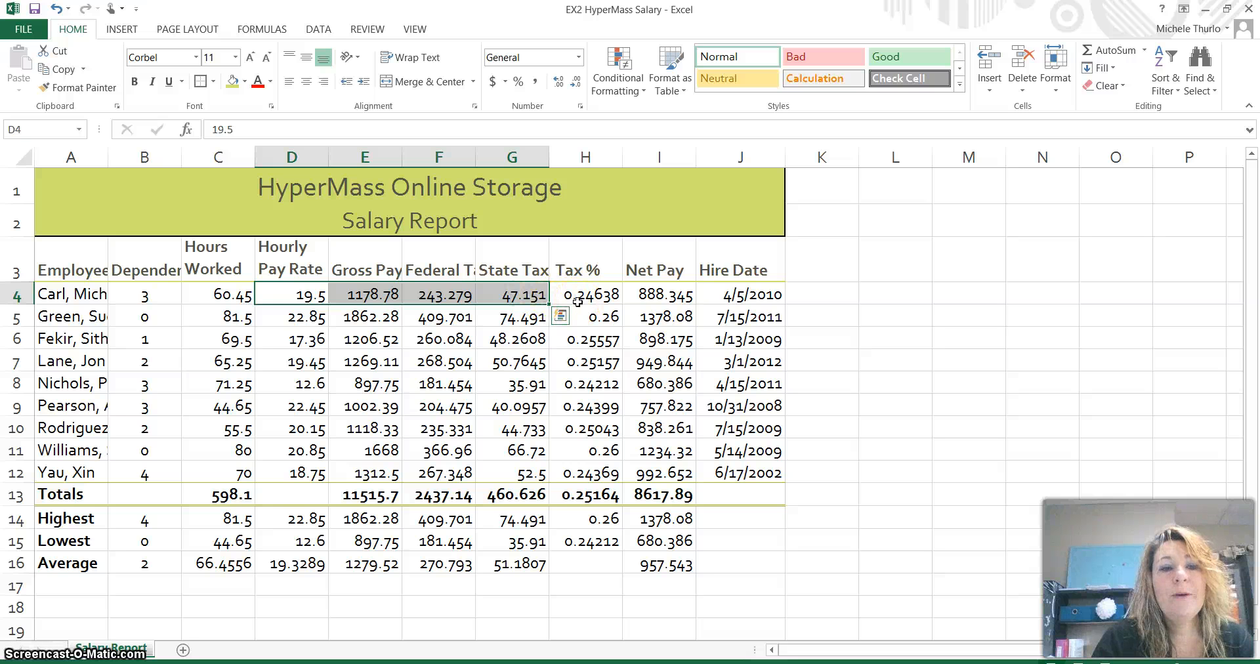
{"action": "left_click", "coordinate": [656, 293], "text": "ctrl"}
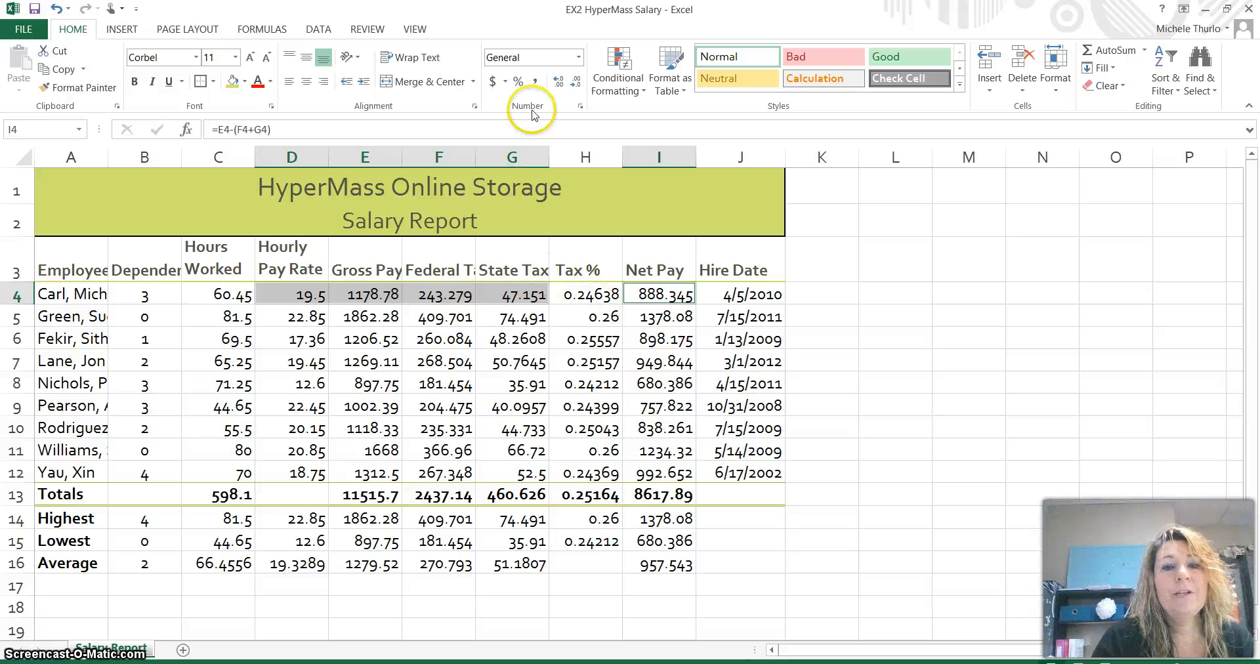
{"action": "left_click", "coordinate": [493, 82]}
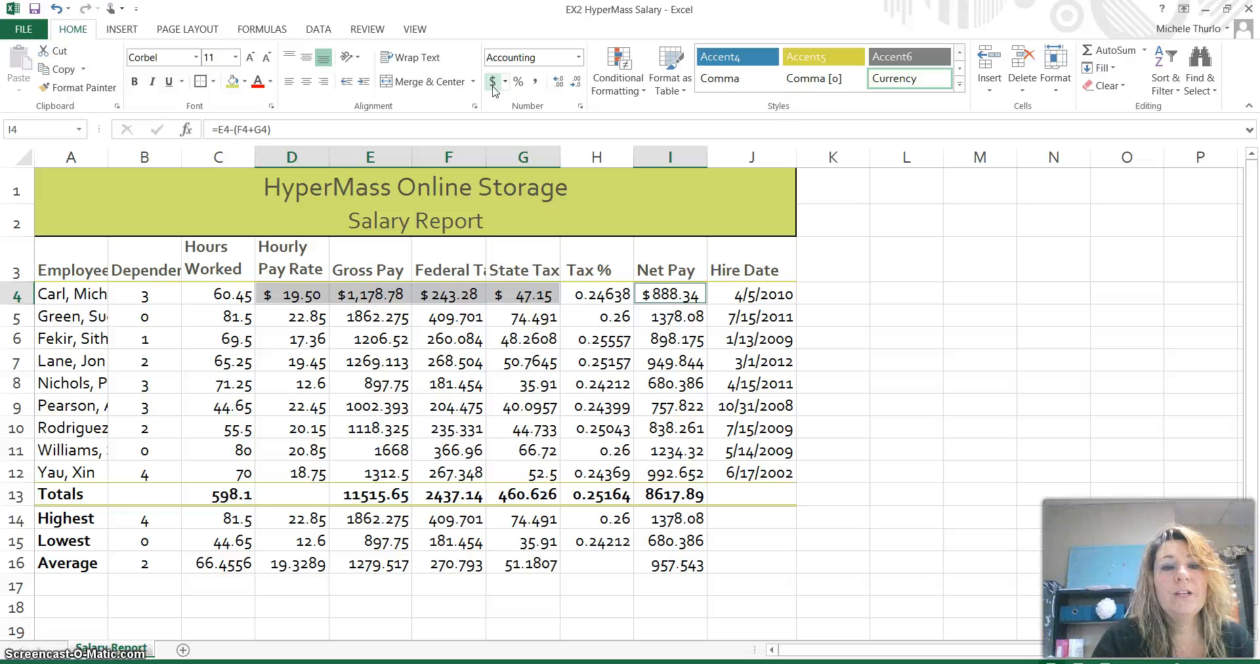
{"action": "left_click", "coordinate": [453, 427]}
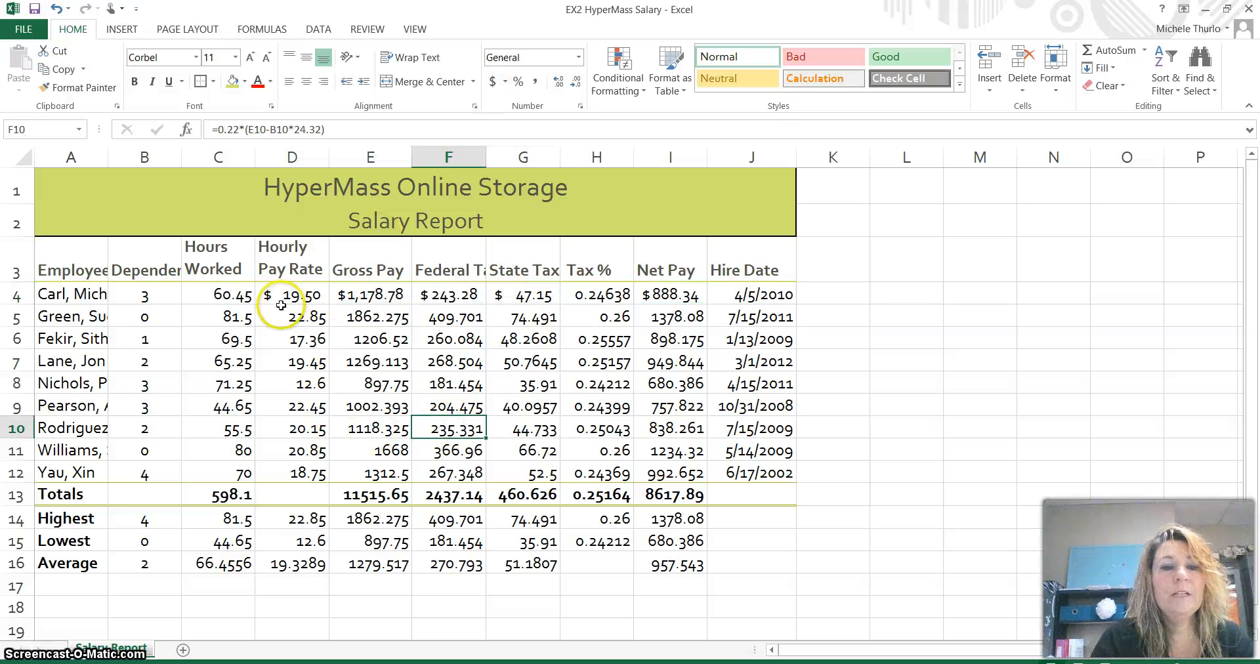
- Apply Accounting Number Format to the E13:G13 and I13 totals
{"action": "left_click", "coordinate": [369, 501]}
{"action": "left_click_drag", "start_coordinate": [369, 501], "coordinate": [450, 502]}
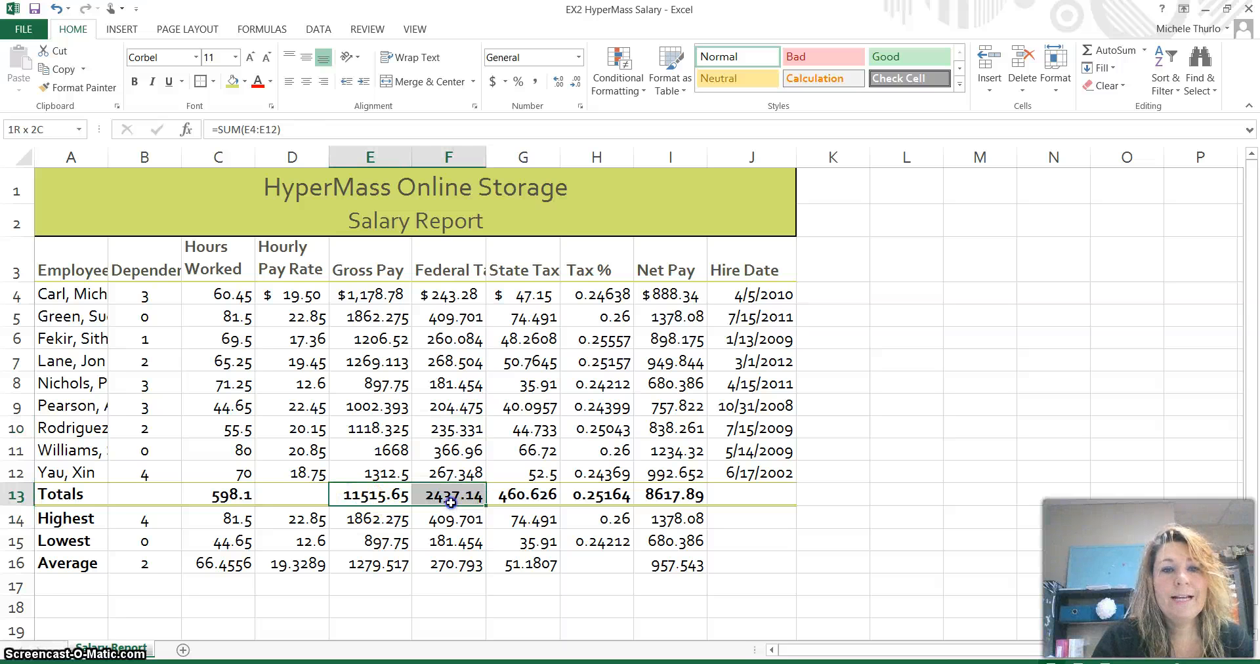
{"action": "left_click_drag", "start_coordinate": [452, 502], "coordinate": [528, 501]}
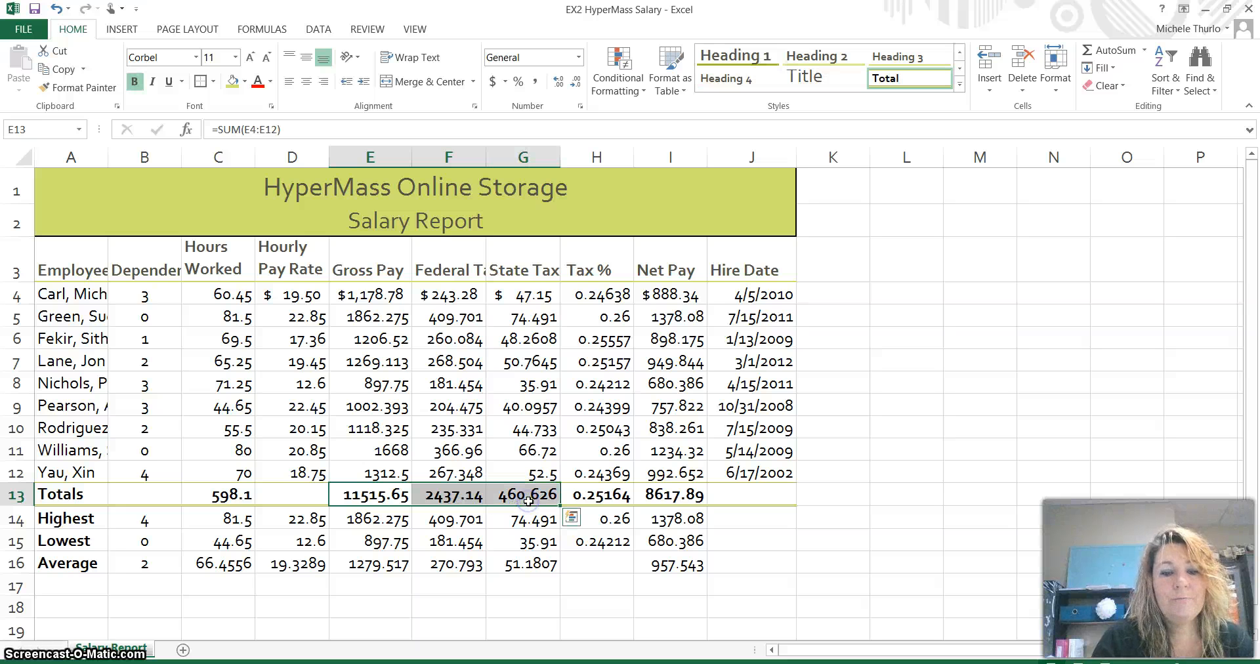
{"action": "left_click", "coordinate": [677, 495]}
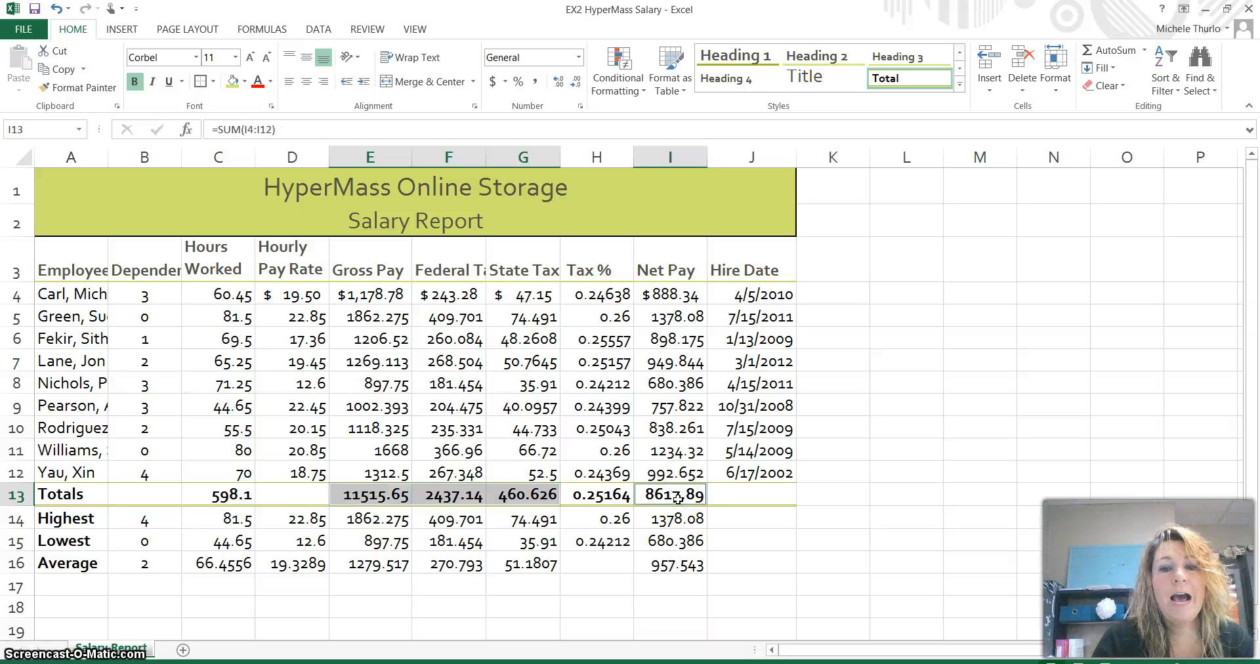
{"action": "left_click", "coordinate": [678, 498]}
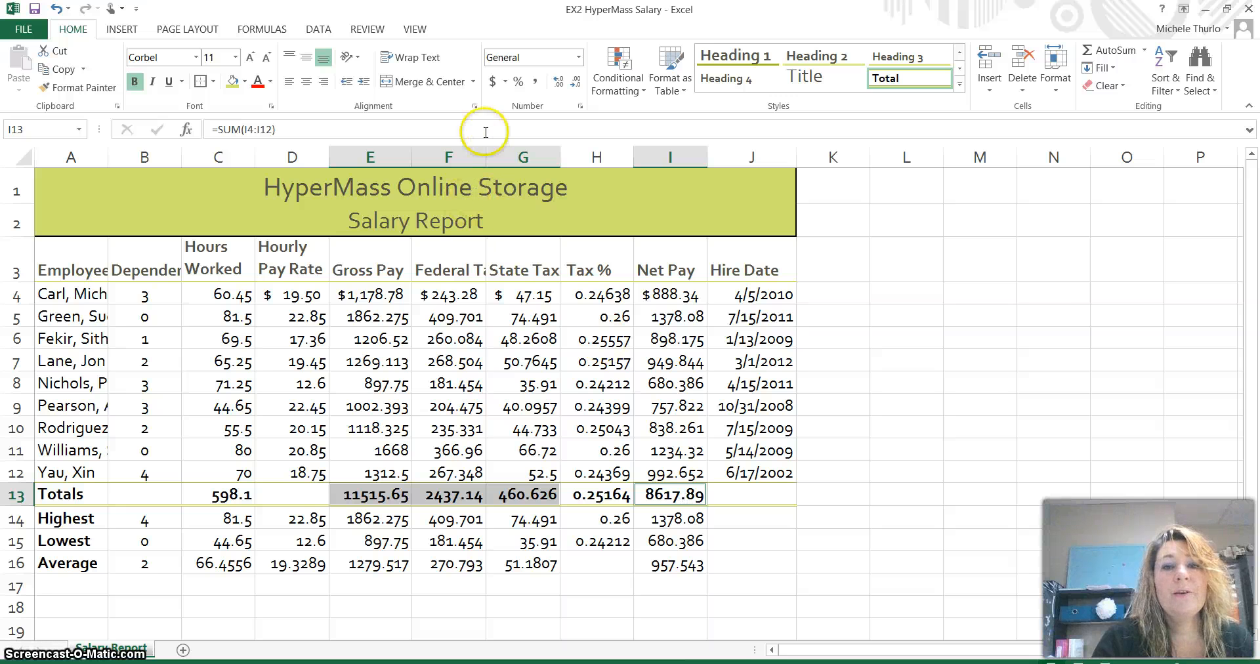
{"action": "left_click", "coordinate": [493, 80]}
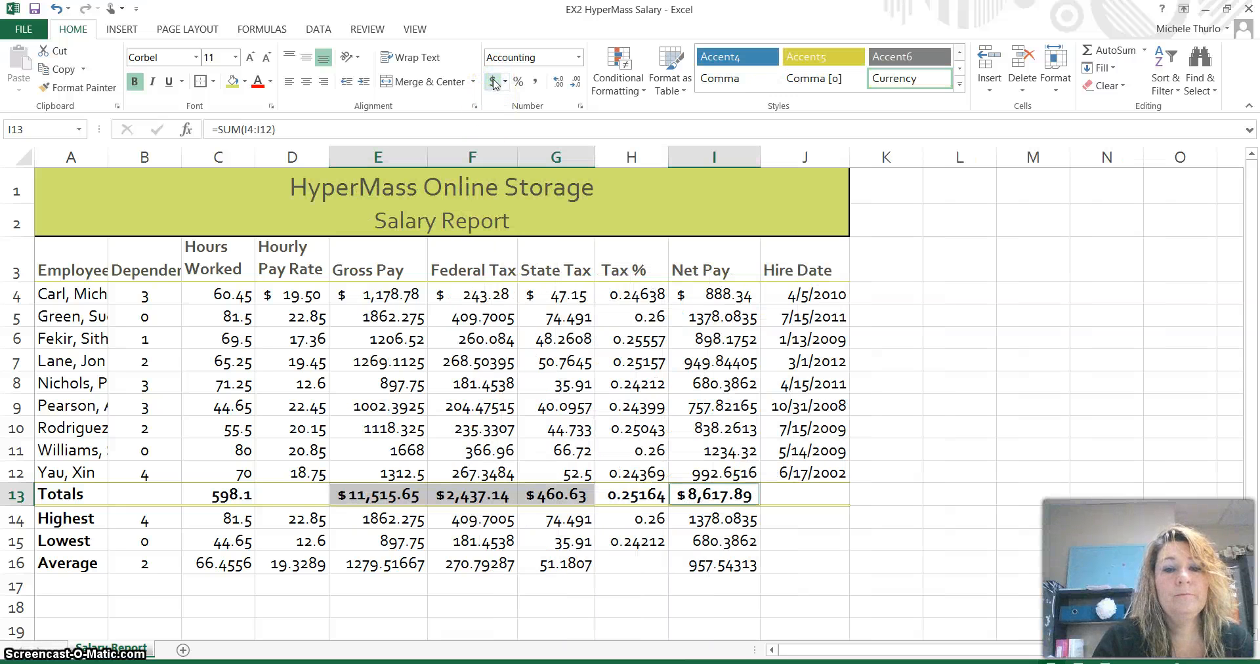
{"action": "left_click", "coordinate": [852, 556]}
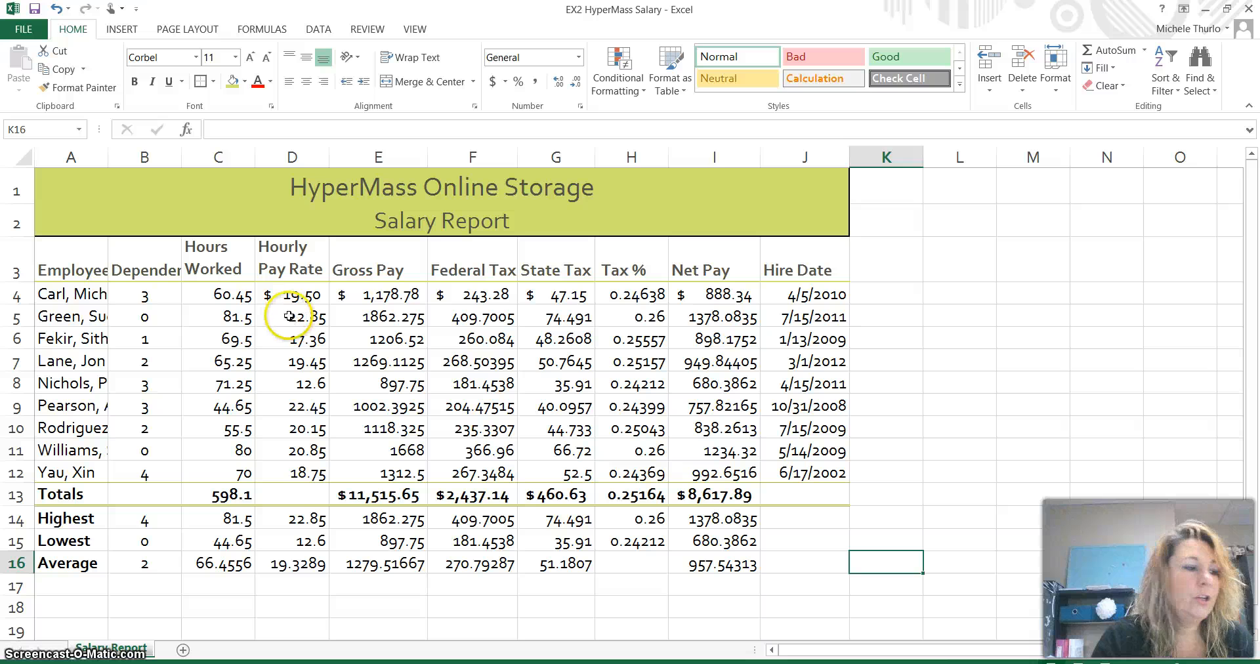
- Apply Comma Style to the D5:G12 and I5:I12 employee figures
{"action": "left_click", "coordinate": [300, 321]}
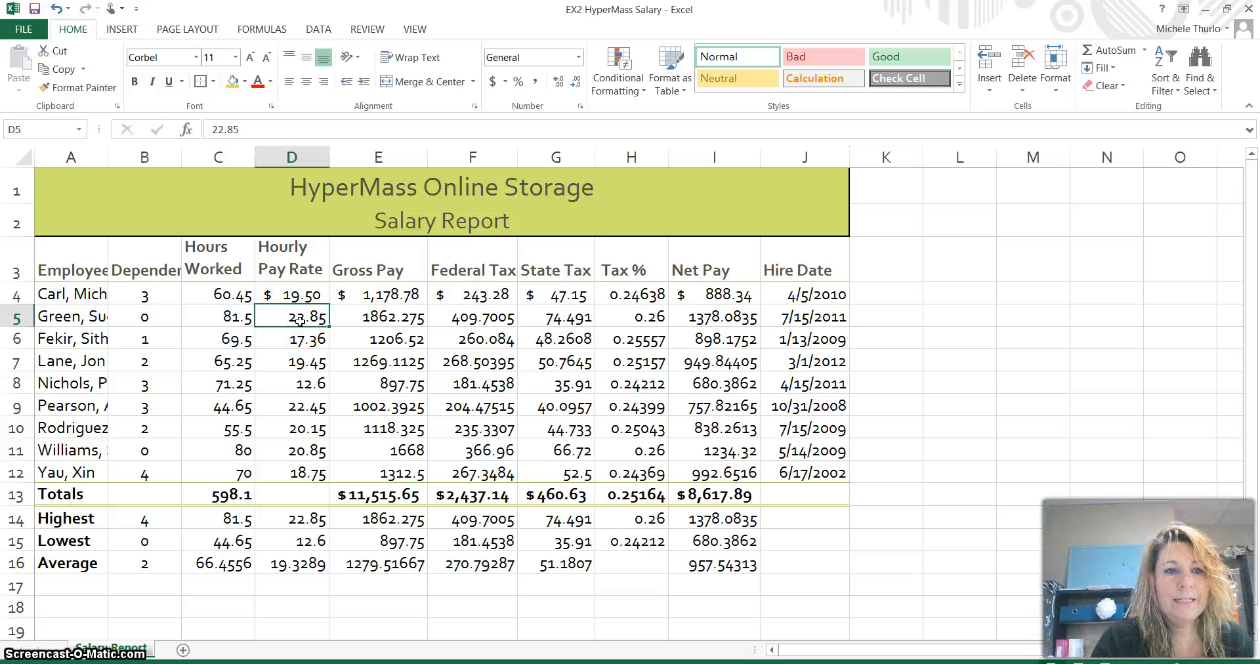
{"action": "left_click_drag", "start_coordinate": [300, 321], "coordinate": [565, 323]}
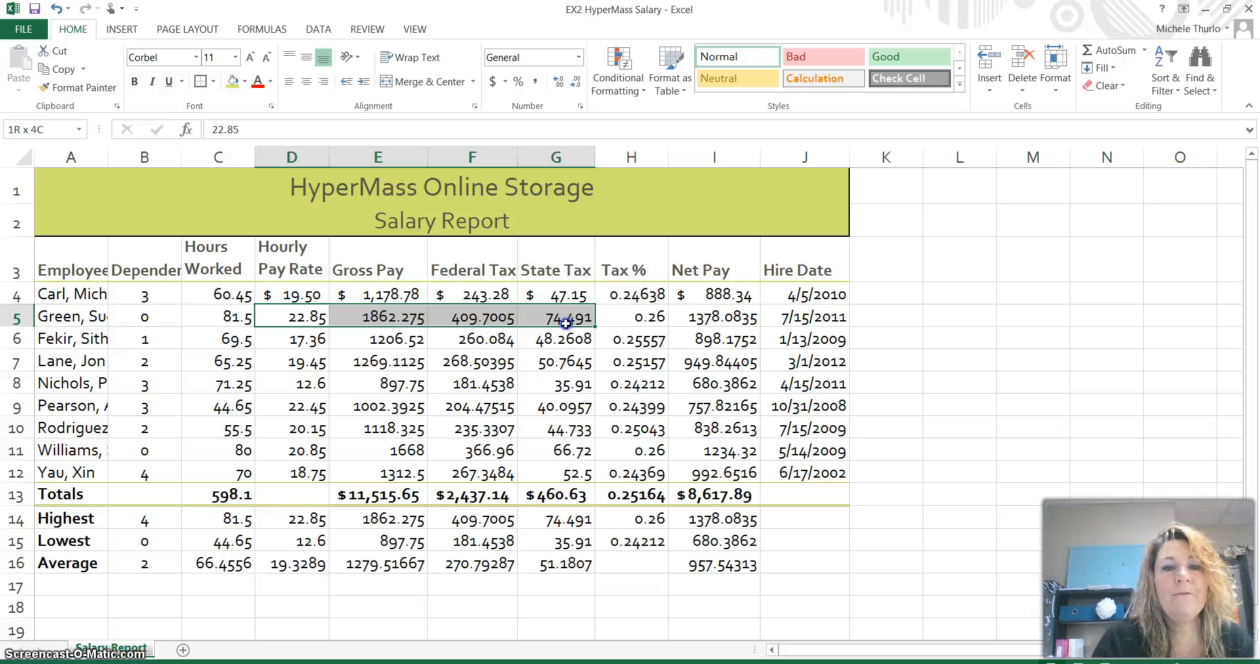
{"action": "left_click_drag", "start_coordinate": [565, 323], "coordinate": [562, 466]}
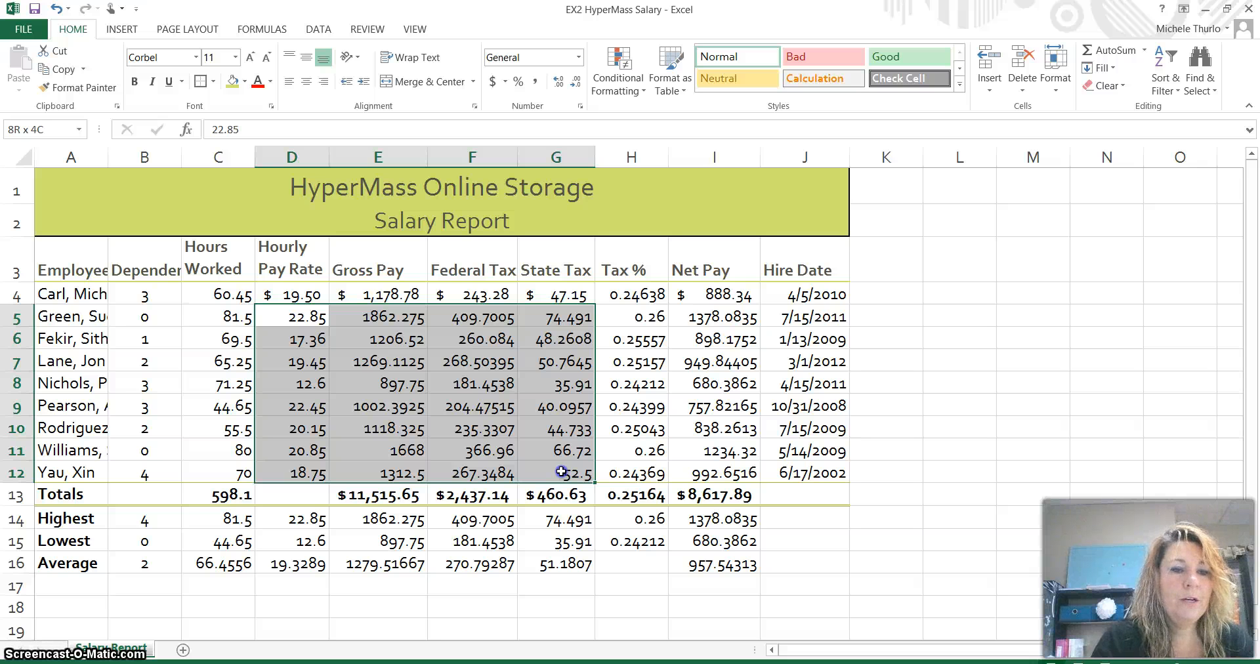
{"action": "left_click_drag", "start_coordinate": [562, 471], "coordinate": [562, 471]}
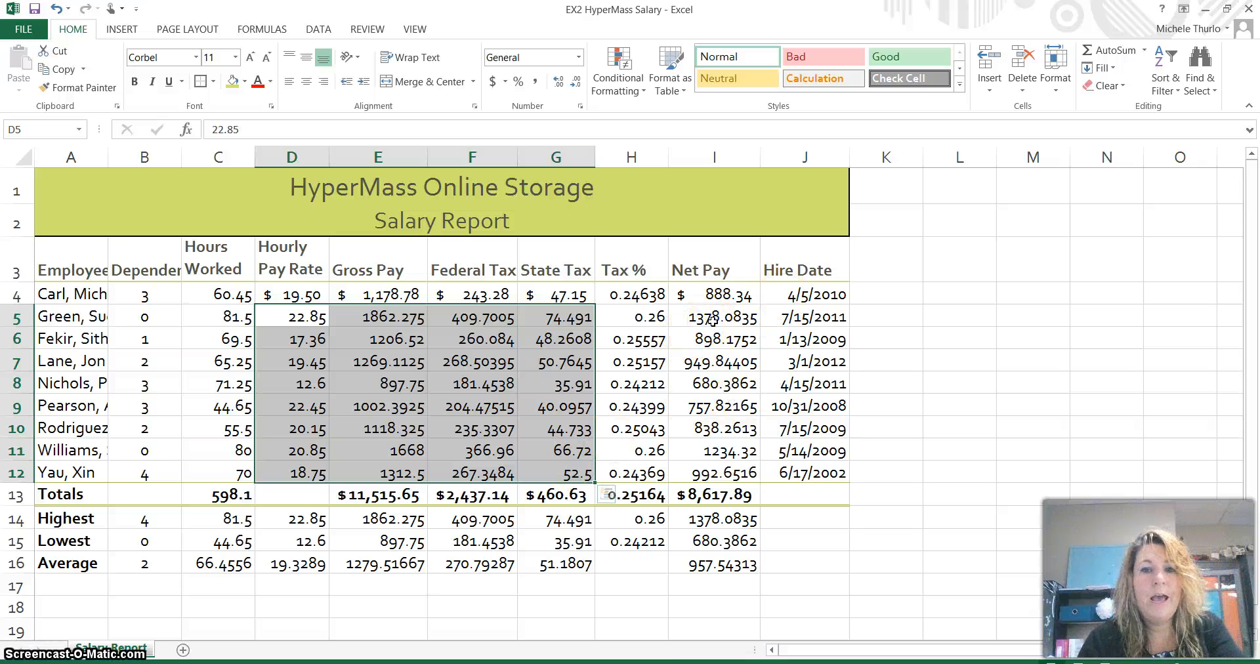
{"action": "left_click_drag", "start_coordinate": [713, 320], "coordinate": [723, 476]}
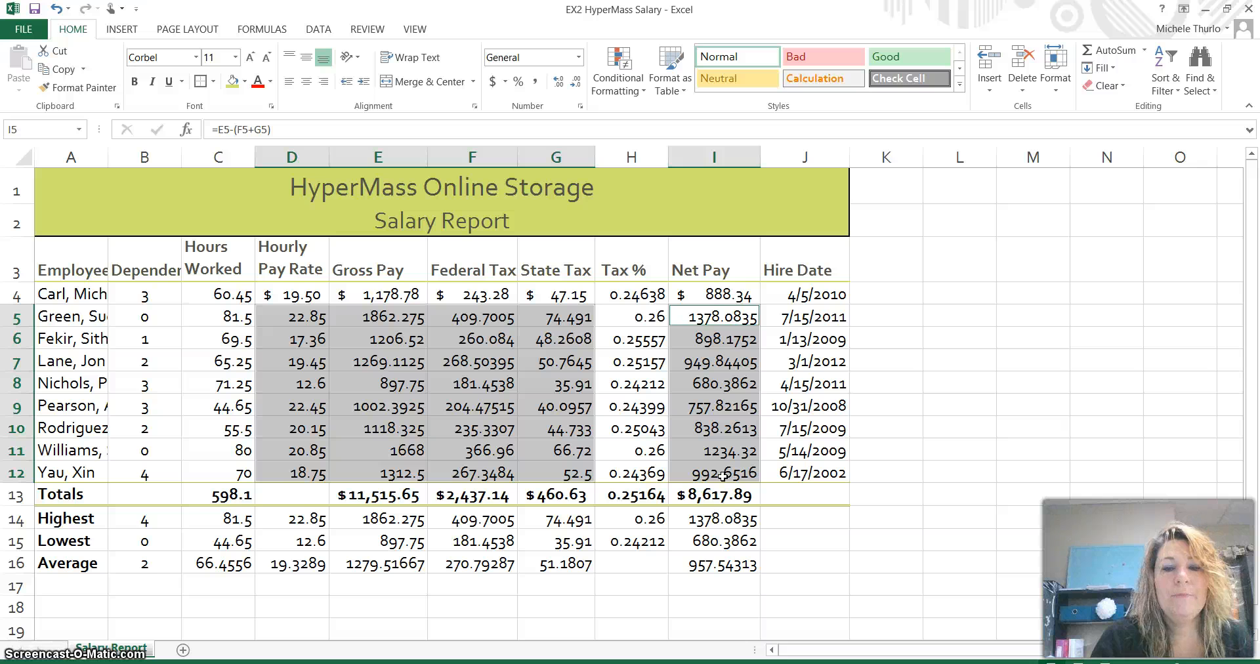
{"action": "left_click", "coordinate": [537, 82]}
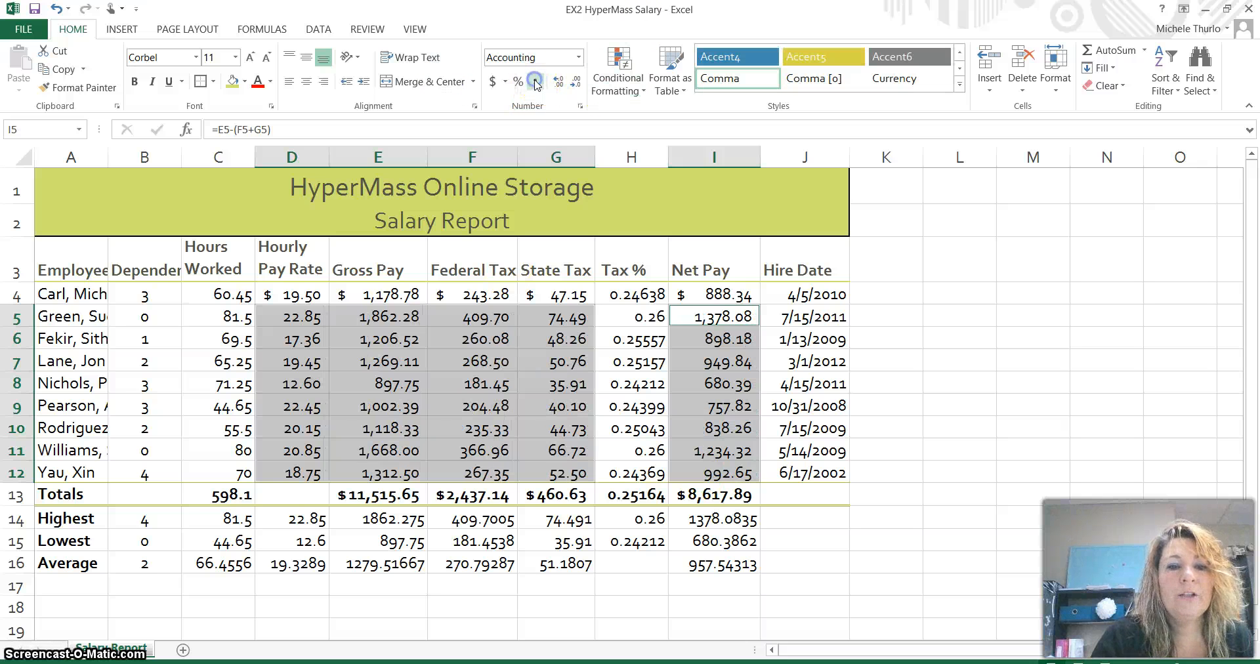
{"action": "left_click", "coordinate": [558, 389]}
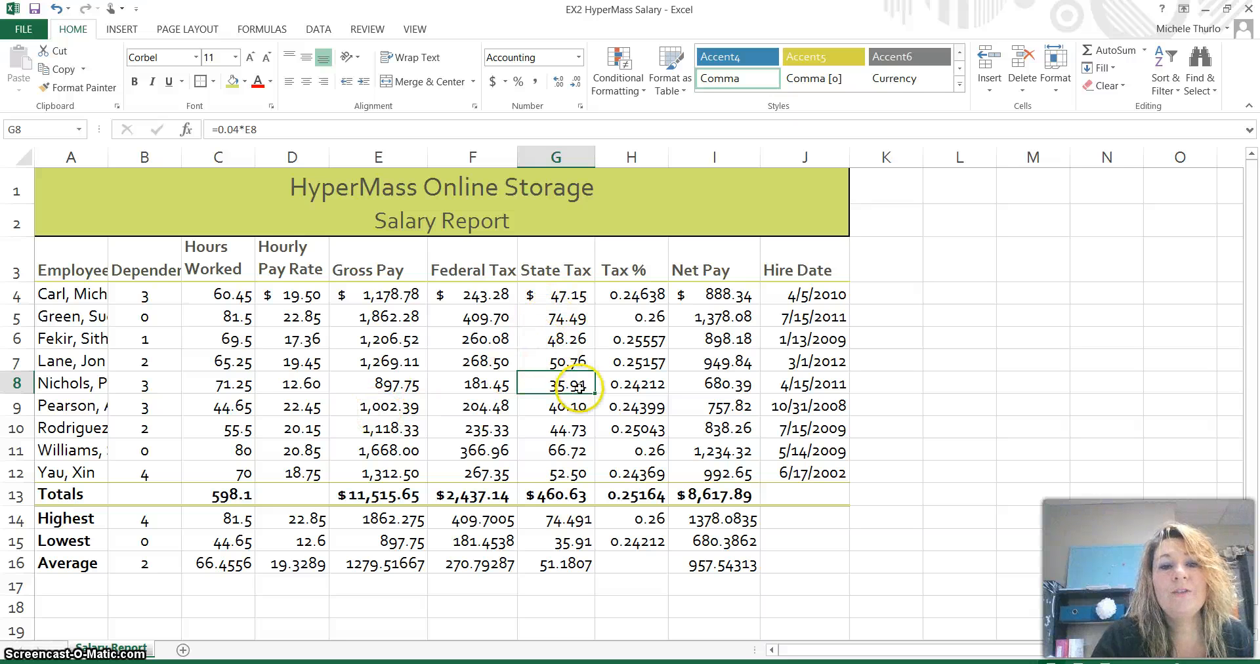
- Apply Comma Style to Hours Worked cells C4:C16, showing two decimals like 598.10
{"action": "left_click", "coordinate": [223, 294]}
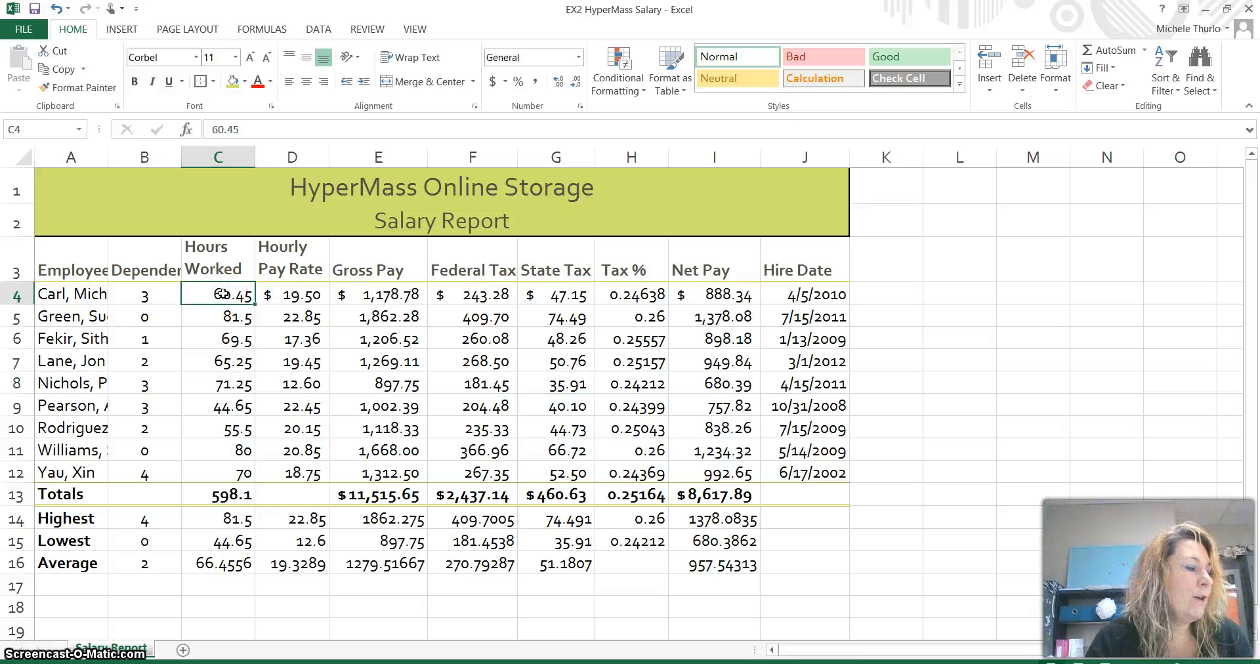
{"action": "left_click_drag", "start_coordinate": [223, 293], "coordinate": [224, 566]}
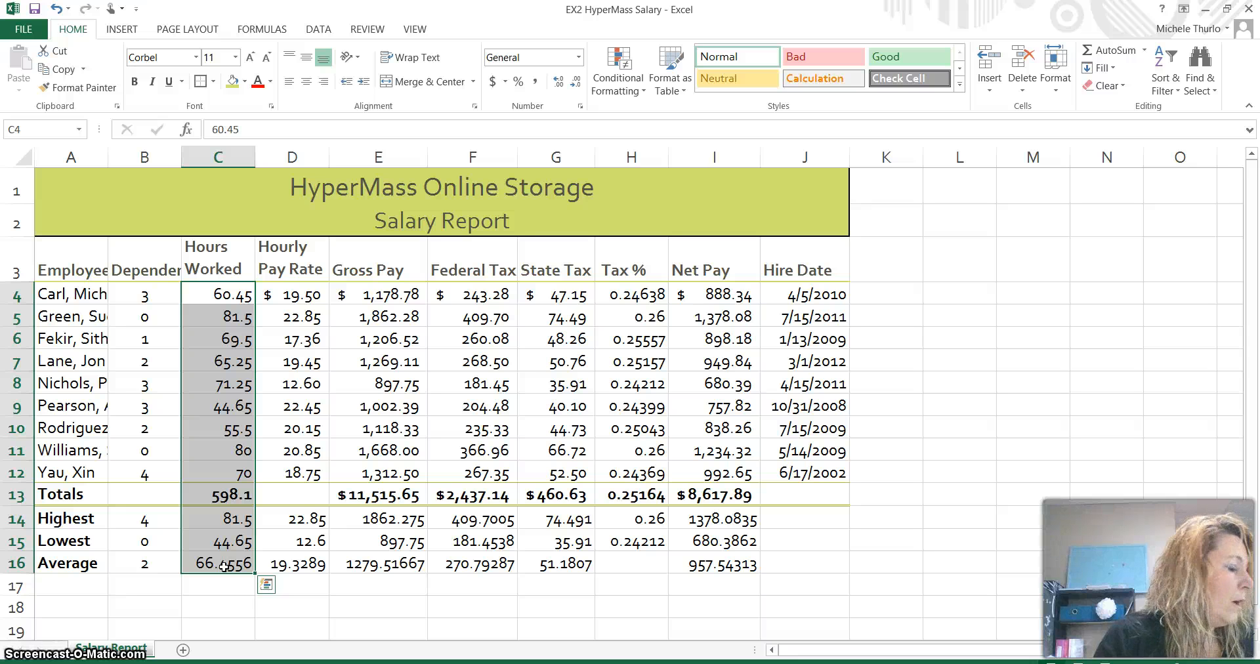
{"action": "left_click", "coordinate": [537, 82]}
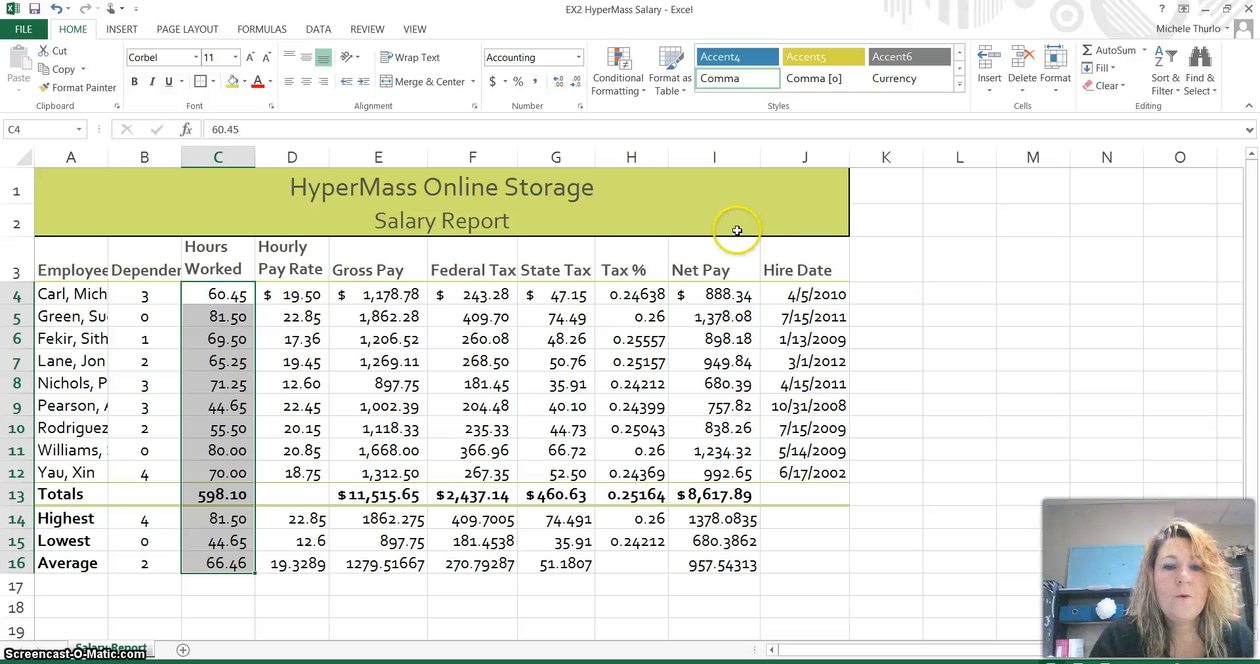
- Format Tax % cells H4:H15 as percentages with two decimal places, e.g. 24.64%
{"action": "left_click", "coordinate": [655, 295]}
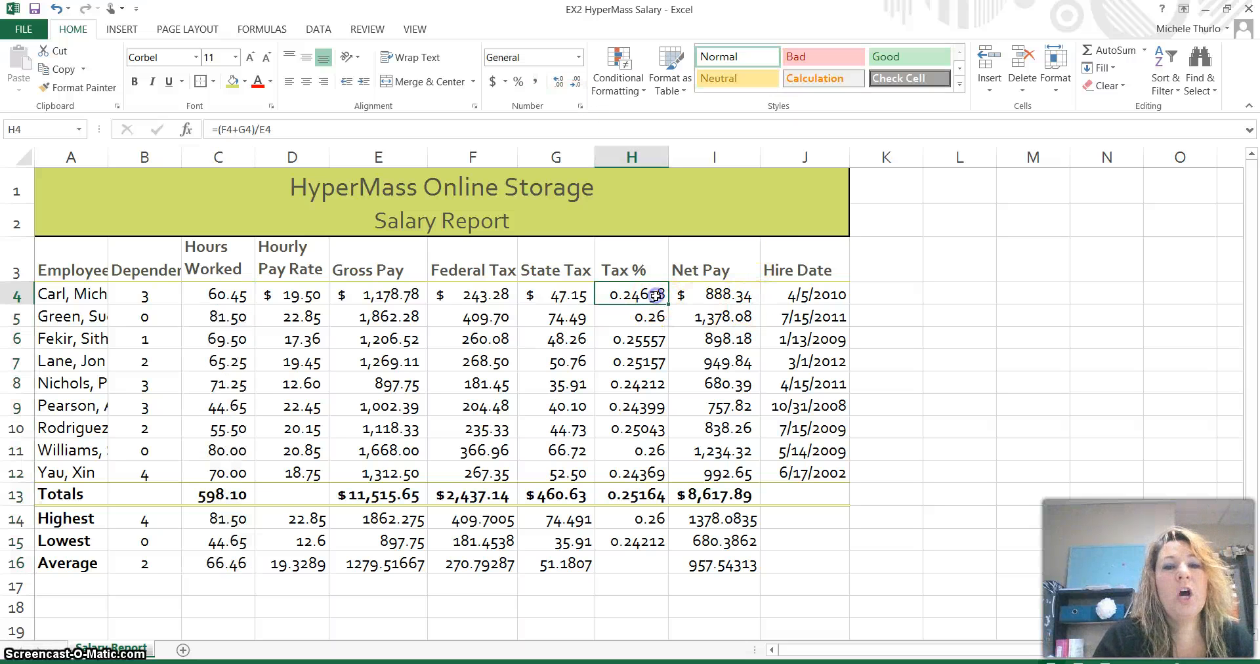
{"action": "left_click_drag", "start_coordinate": [642, 296], "coordinate": [642, 539]}
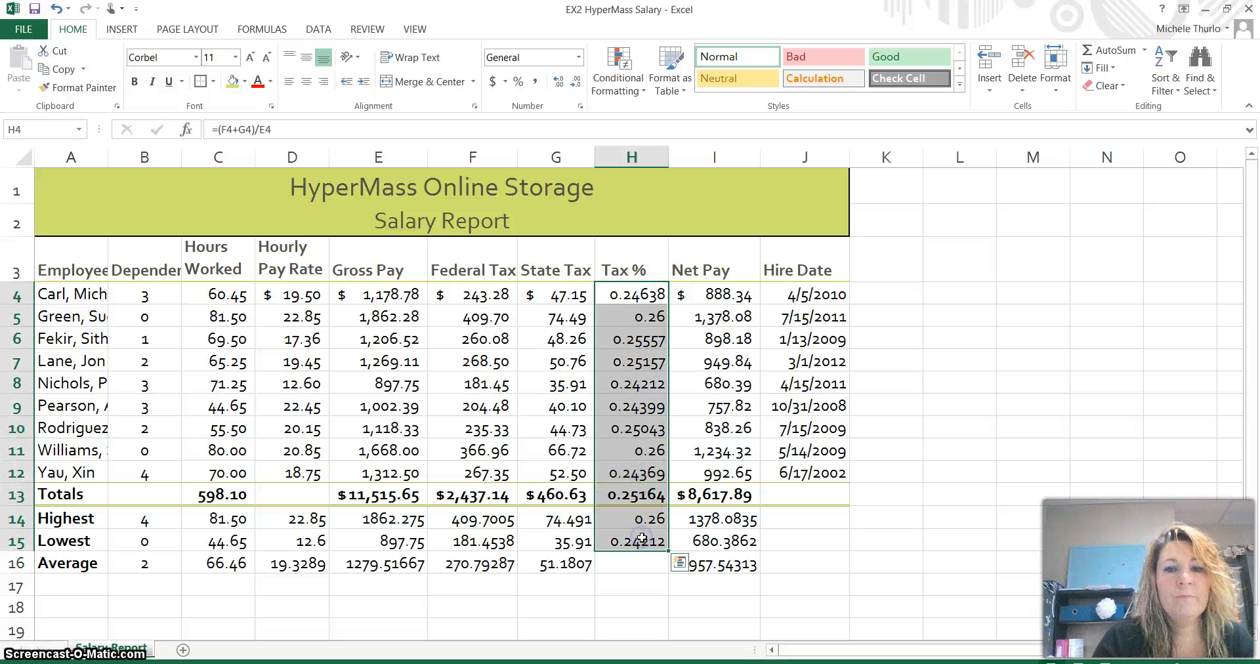
{"action": "left_click", "coordinate": [522, 83]}
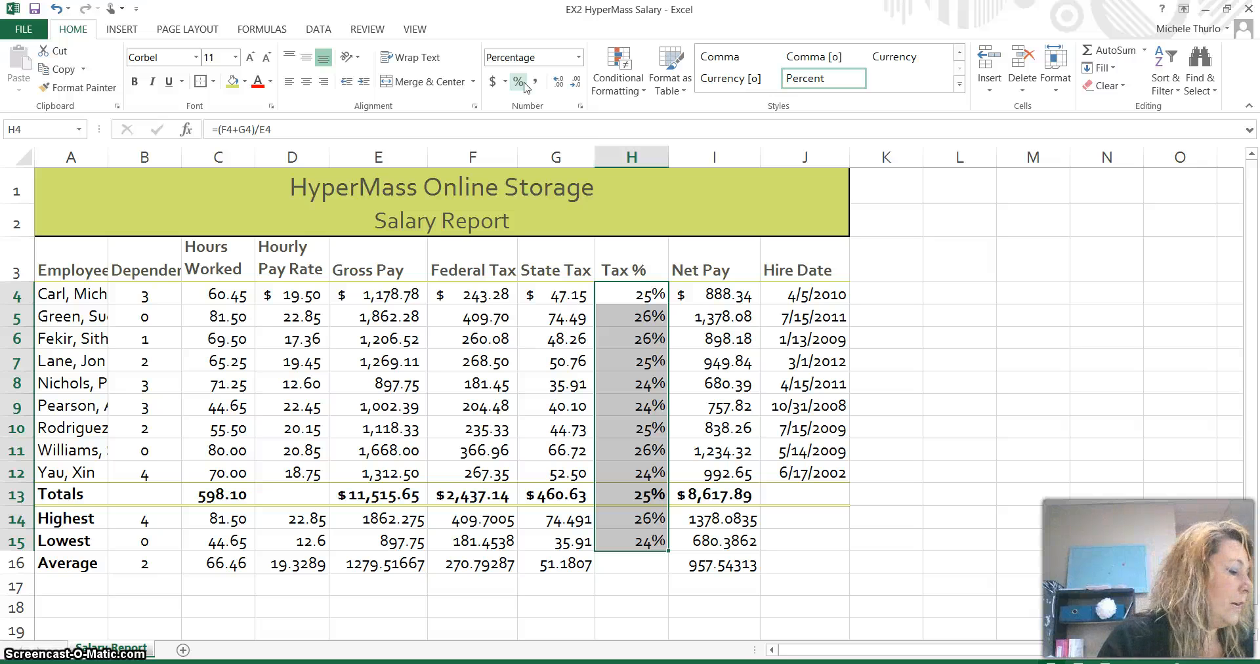
{"action": "left_click", "coordinate": [561, 90]}
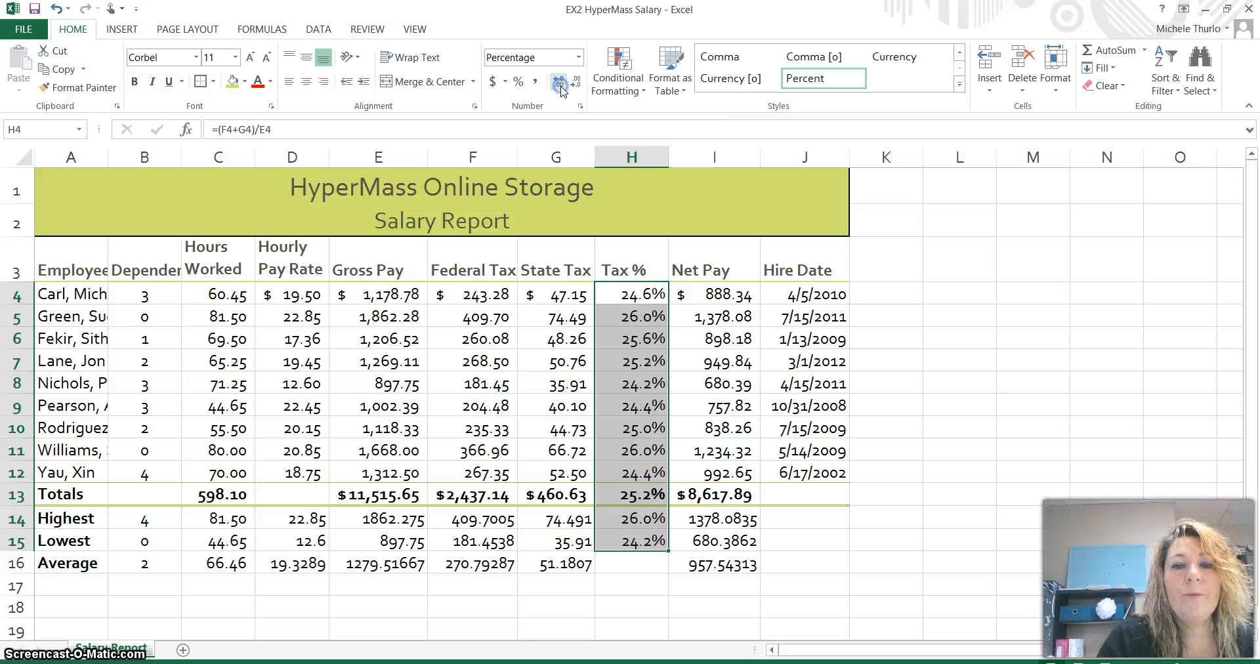
{"action": "left_click", "coordinate": [561, 90]}
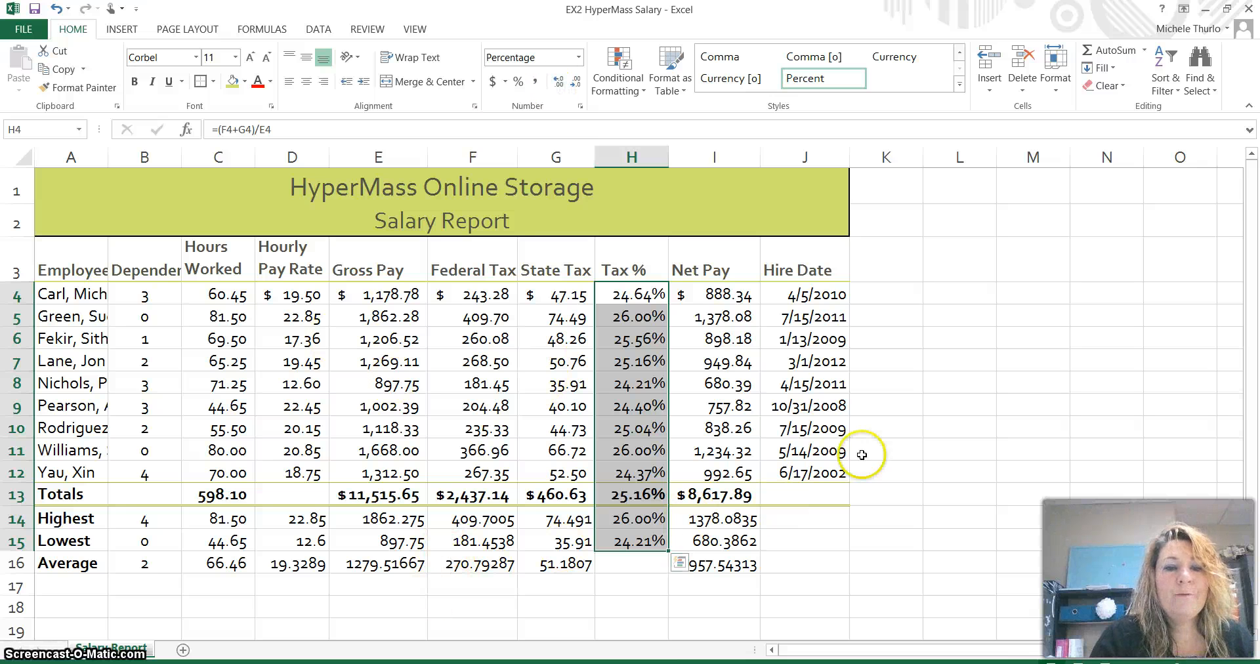
{"action": "left_click", "coordinate": [881, 468]}
{"action": "left_click", "coordinate": [829, 296]}
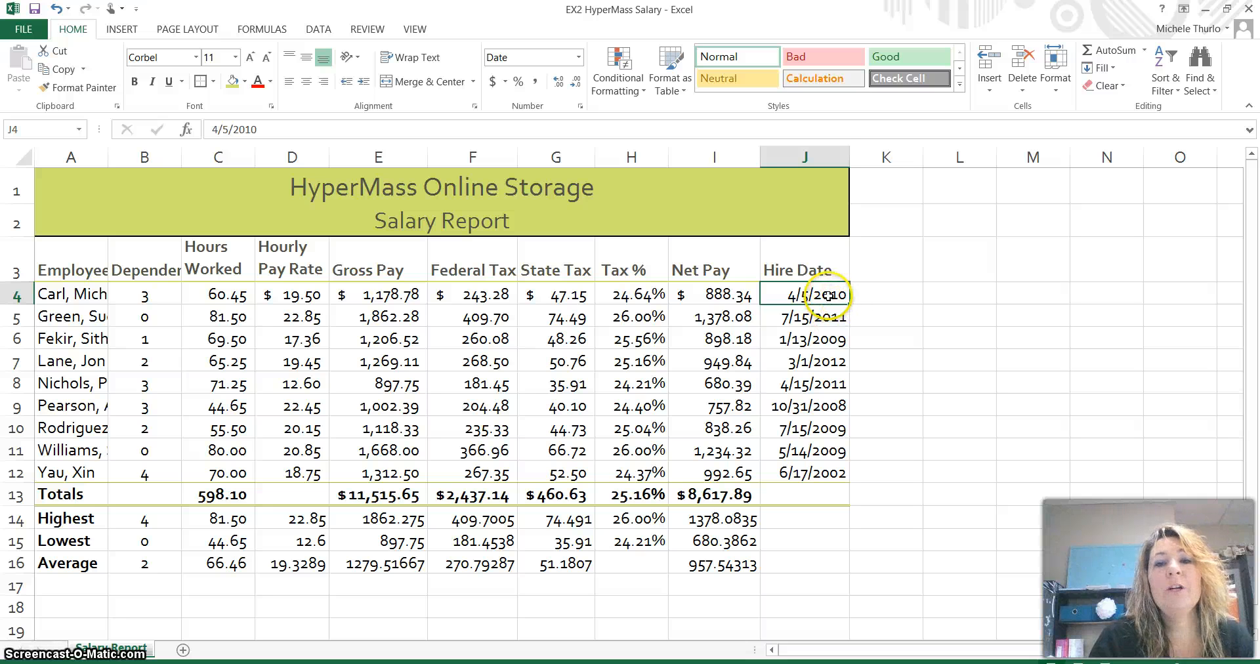
- Give hire dates J4:J12 the 3/14/12 short date format, e.g. 4/5/10
{"action": "left_click_drag", "start_coordinate": [829, 295], "coordinate": [827, 471]}
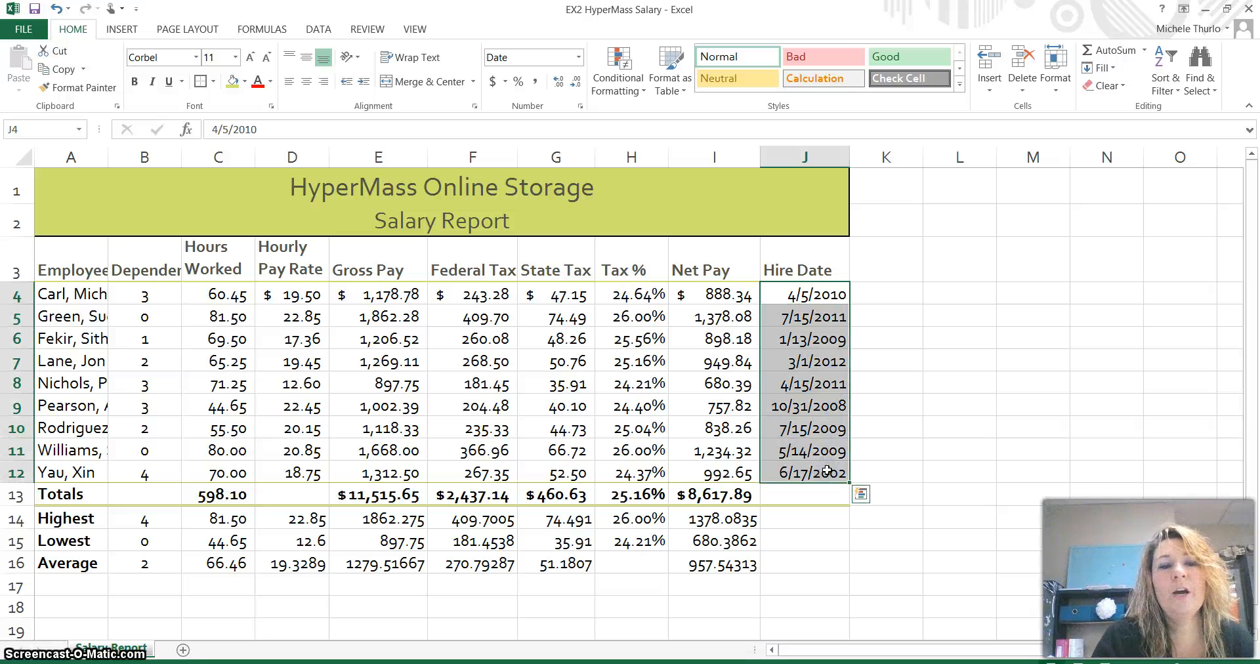
{"action": "left_click", "coordinate": [580, 107]}
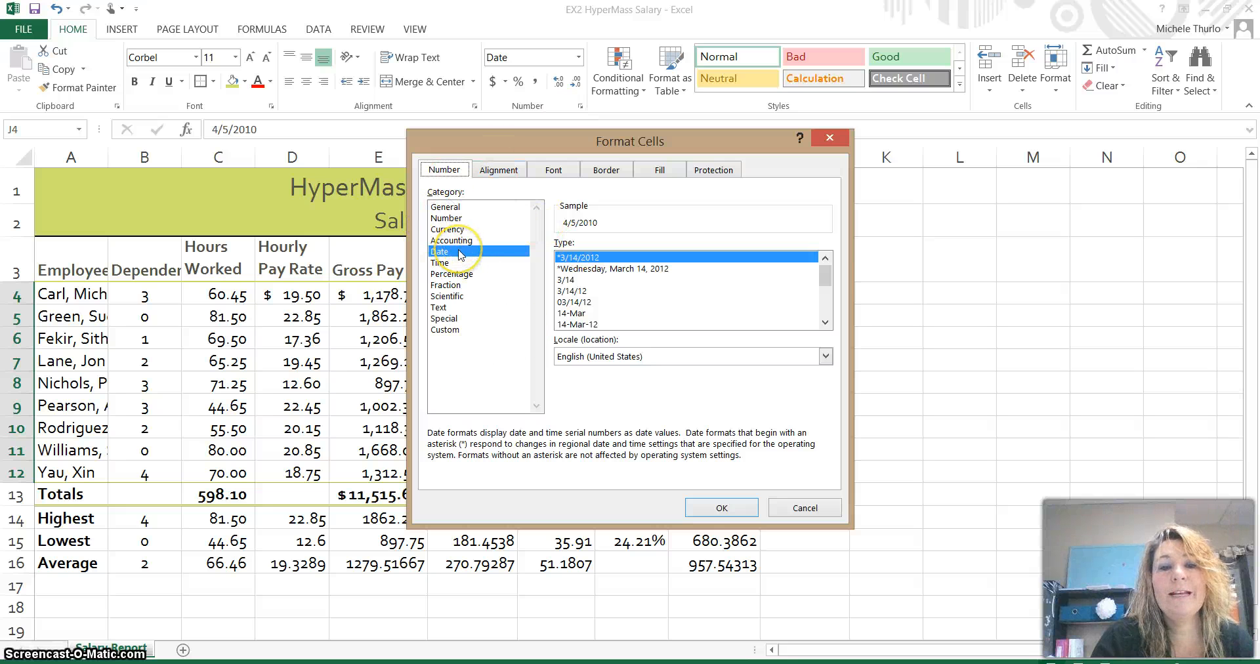
{"action": "left_click", "coordinate": [602, 292]}
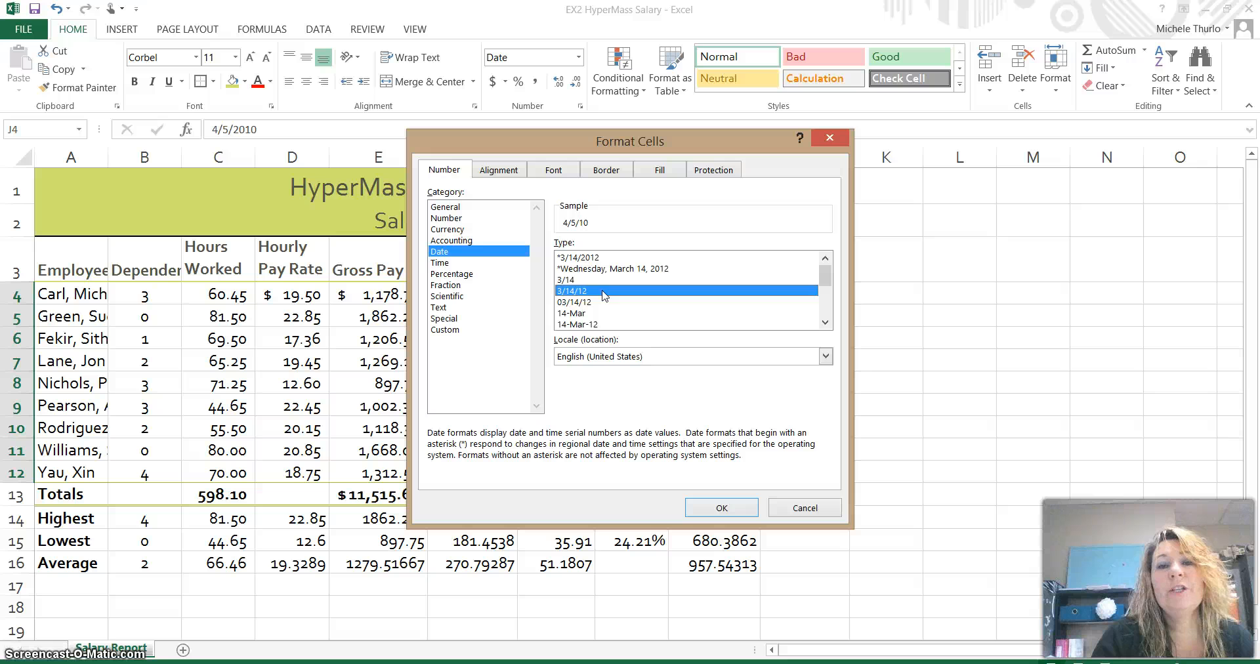
{"action": "left_click", "coordinate": [738, 518]}
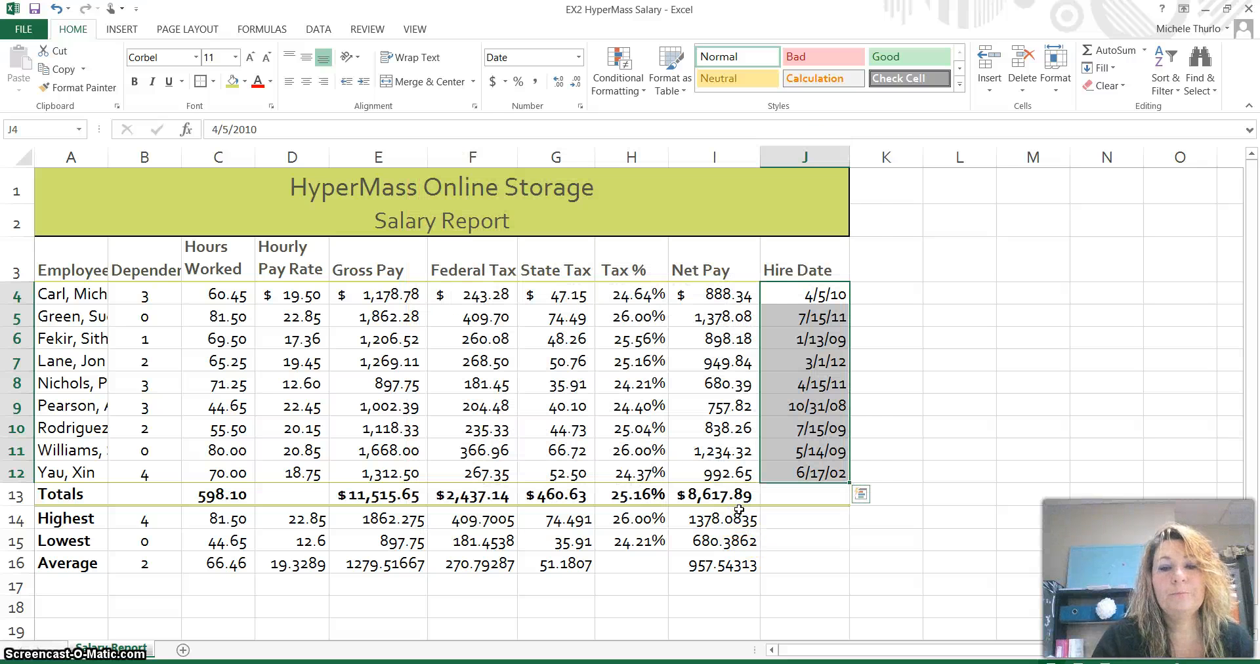
{"action": "left_click", "coordinate": [918, 607]}
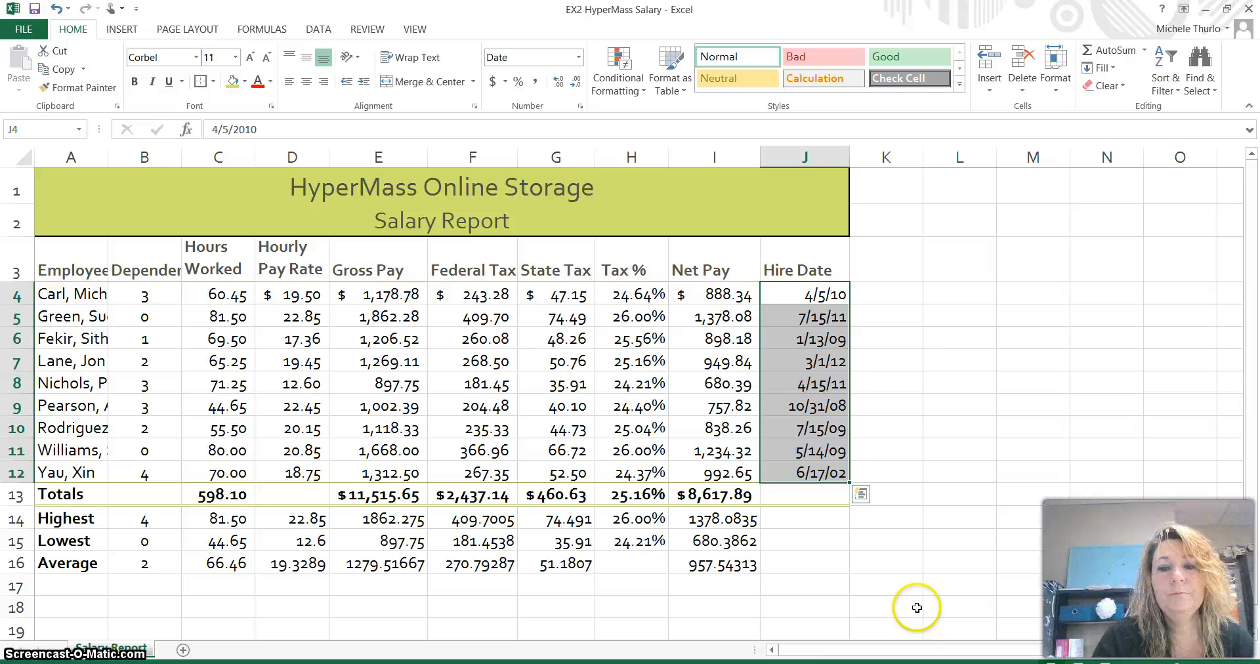
- Select summary ranges D14:G16 and I14:I16 together for Hourly Pay Rate–State Tax and Net Pay
{"action": "left_click", "coordinate": [299, 535]}
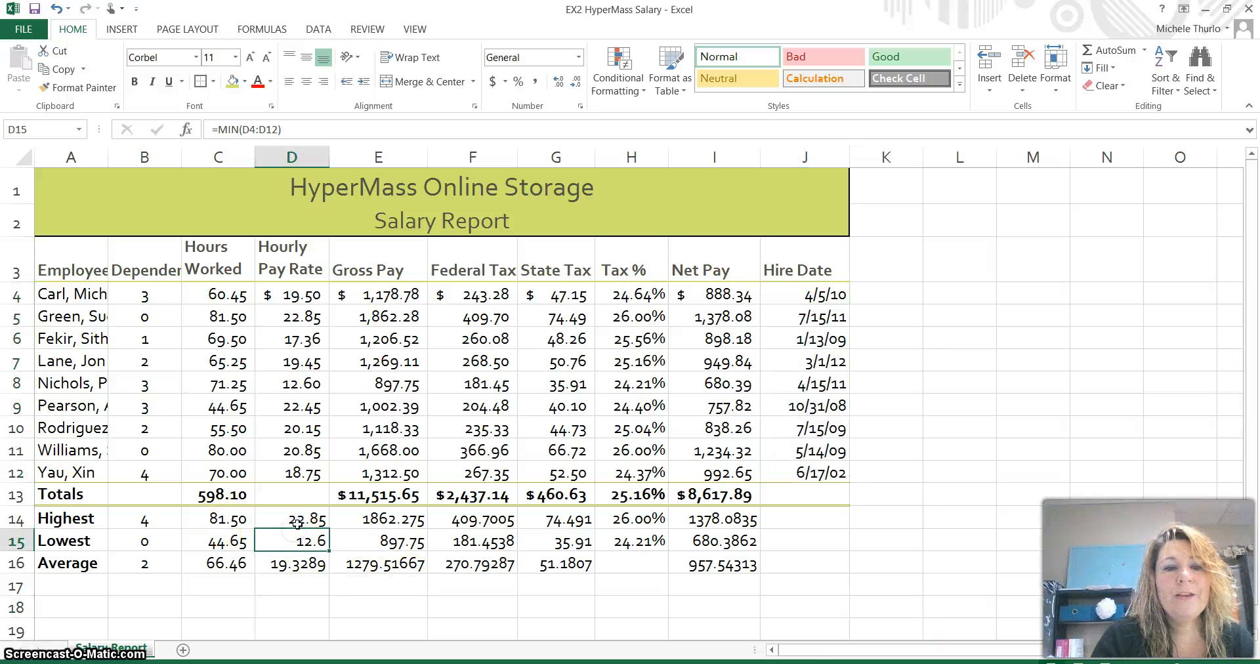
{"action": "left_click", "coordinate": [300, 521]}
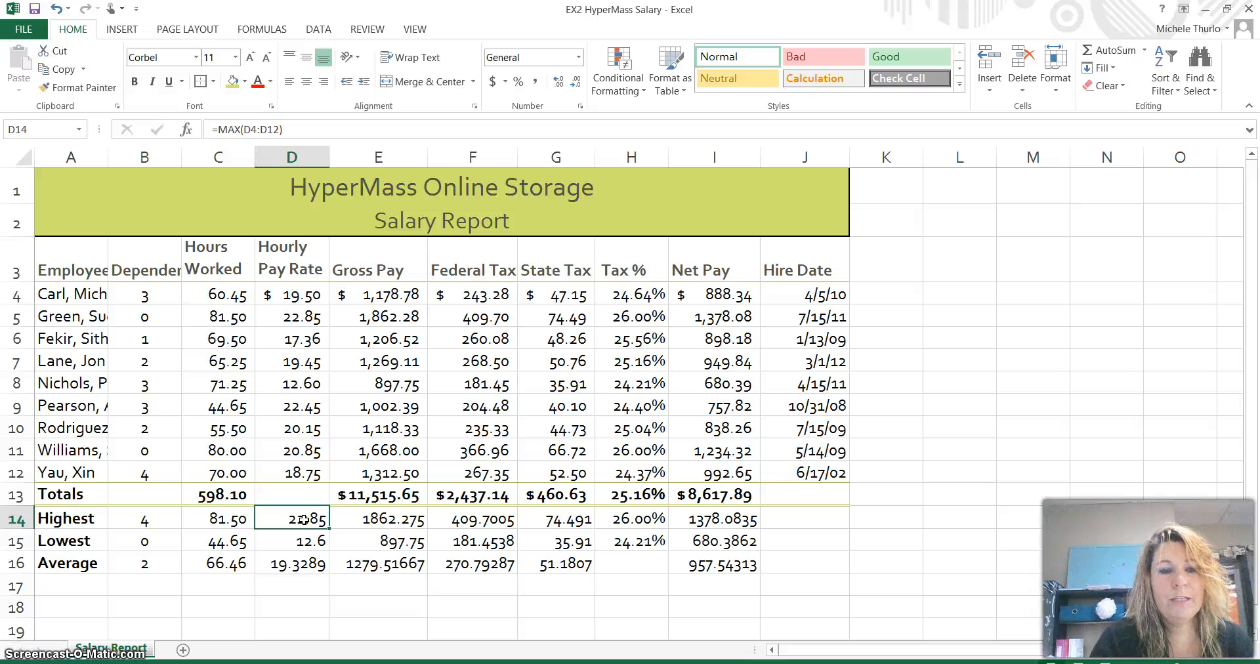
{"action": "left_click_drag", "start_coordinate": [303, 520], "coordinate": [554, 553]}
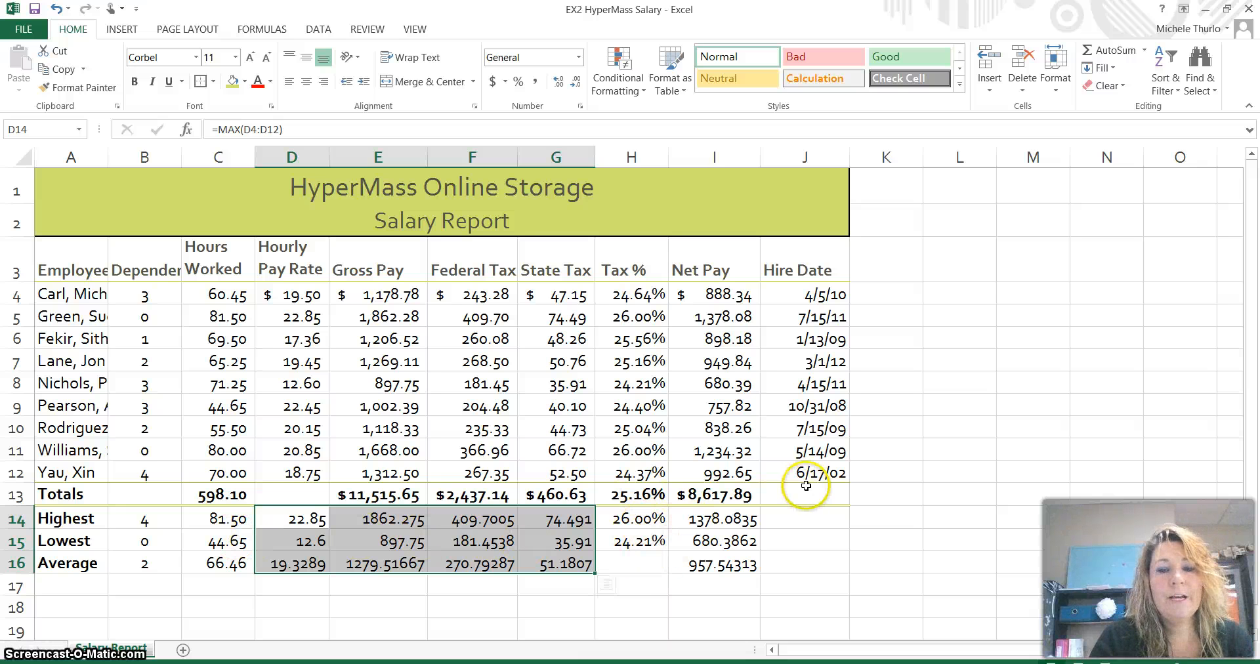
{"action": "left_click_drag", "start_coordinate": [724, 520], "coordinate": [724, 564], "text": "ctrl"}
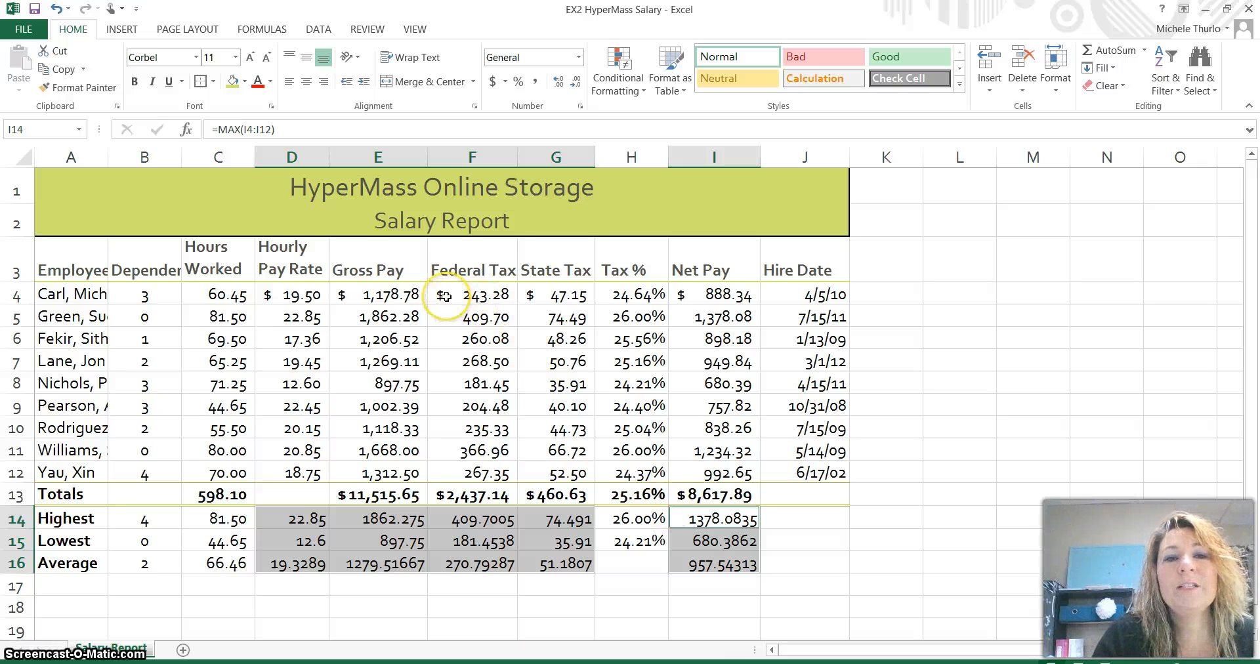
- Format the selected summary figures as Currency, 2 decimals, negatives shown as ($1,234.10)
{"action": "left_click", "coordinate": [581, 107]}
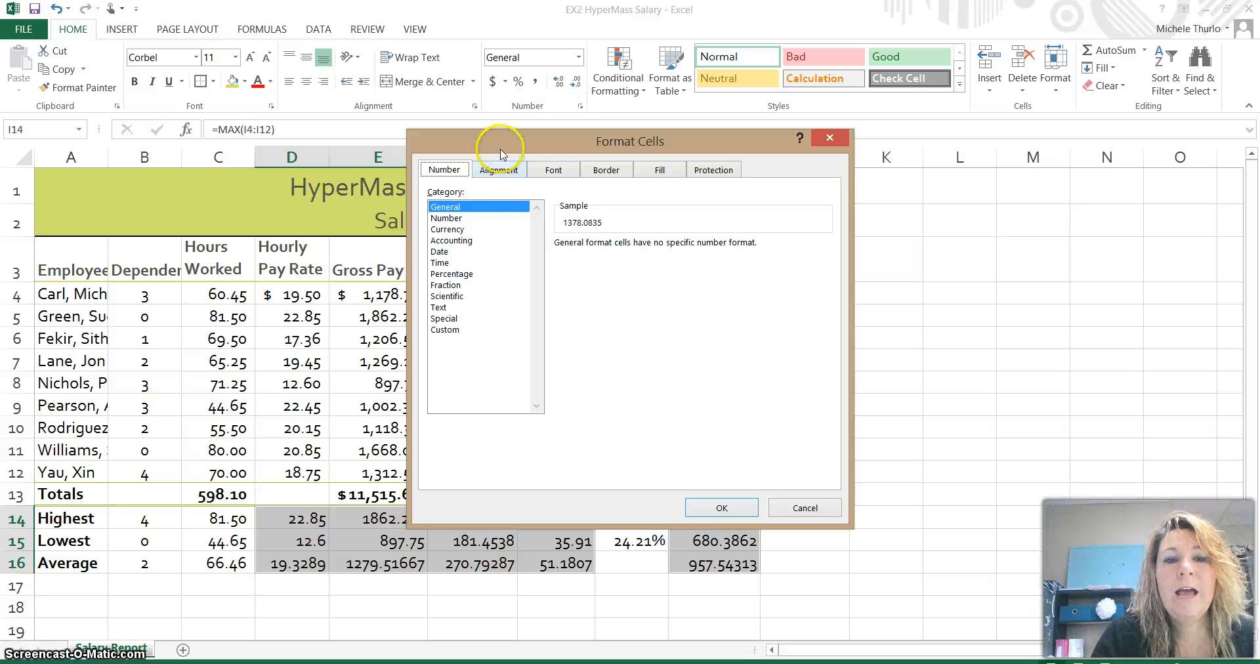
{"action": "left_click", "coordinate": [468, 230]}
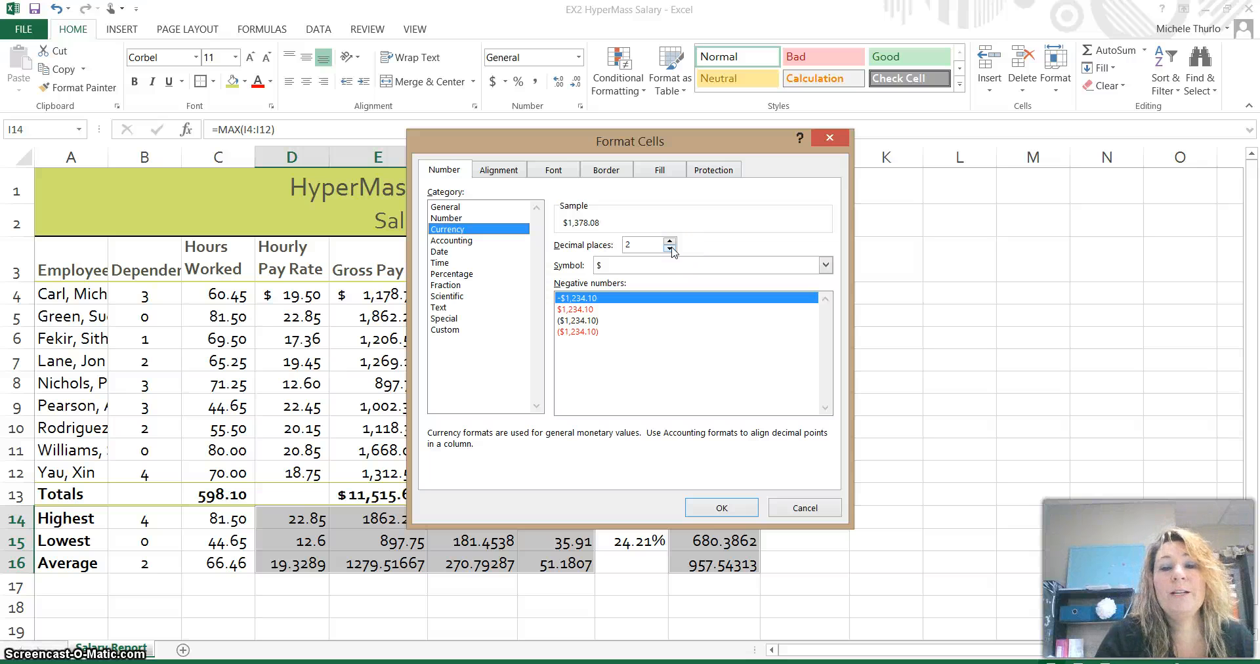
{"action": "left_click", "coordinate": [600, 321]}
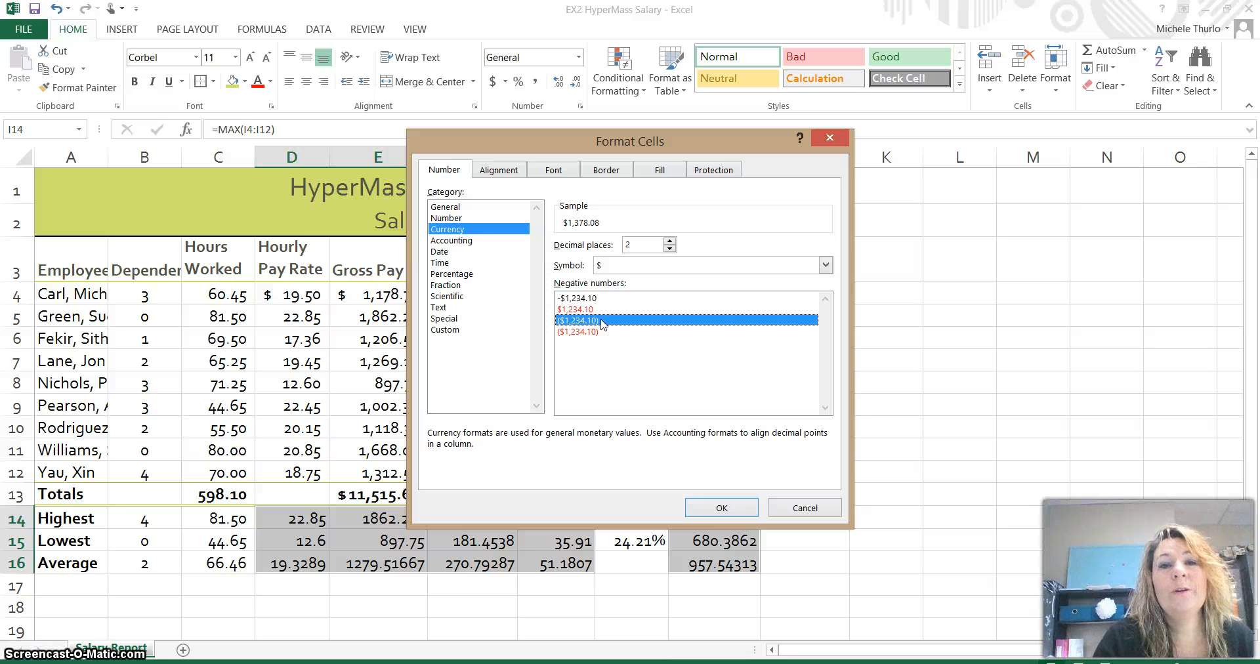
{"action": "left_click", "coordinate": [735, 508]}
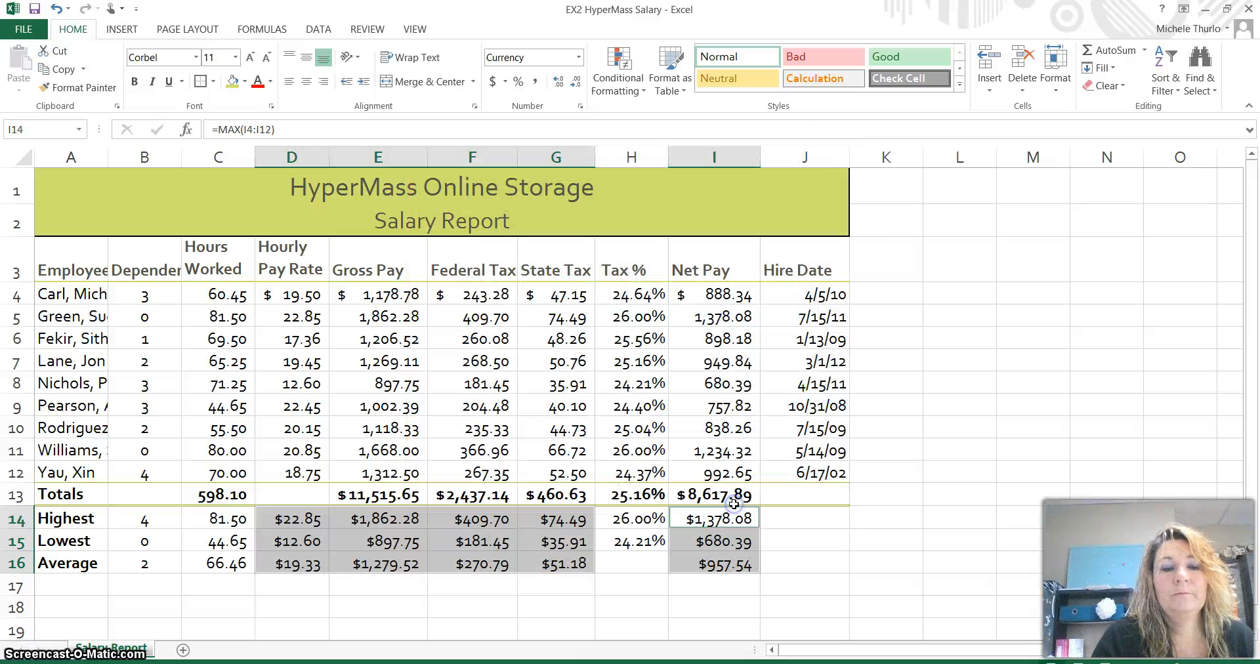
{"action": "left_click", "coordinate": [523, 585]}
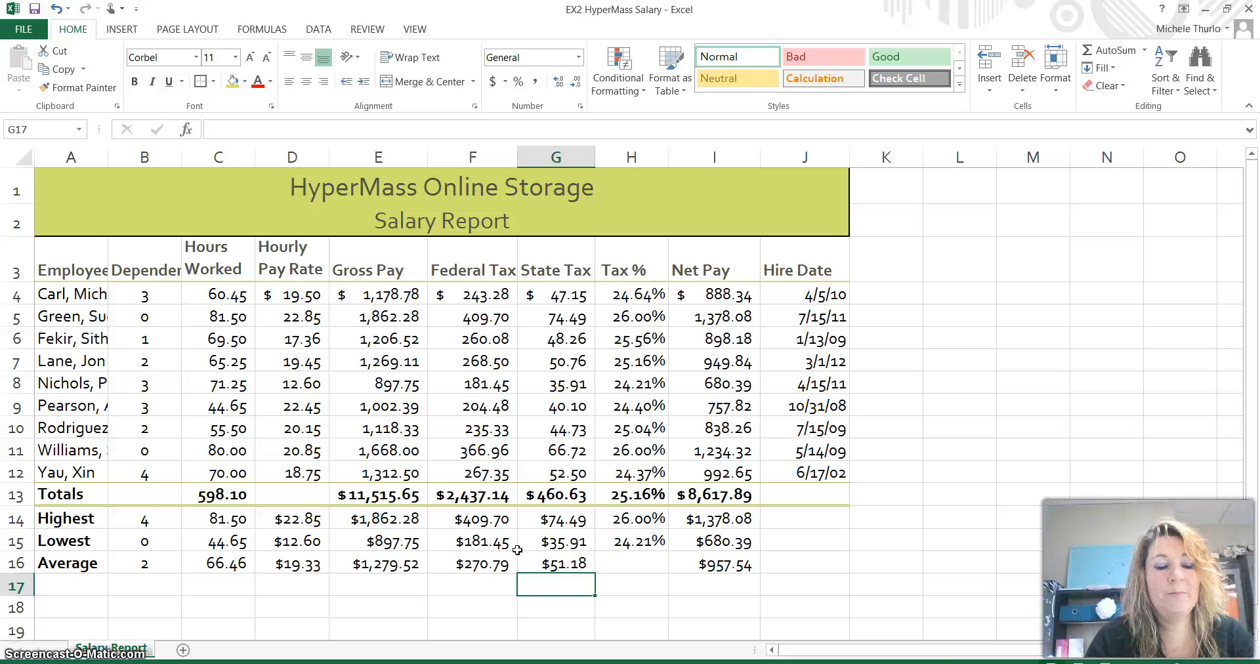
{"action": "key", "text": "alt+p"}
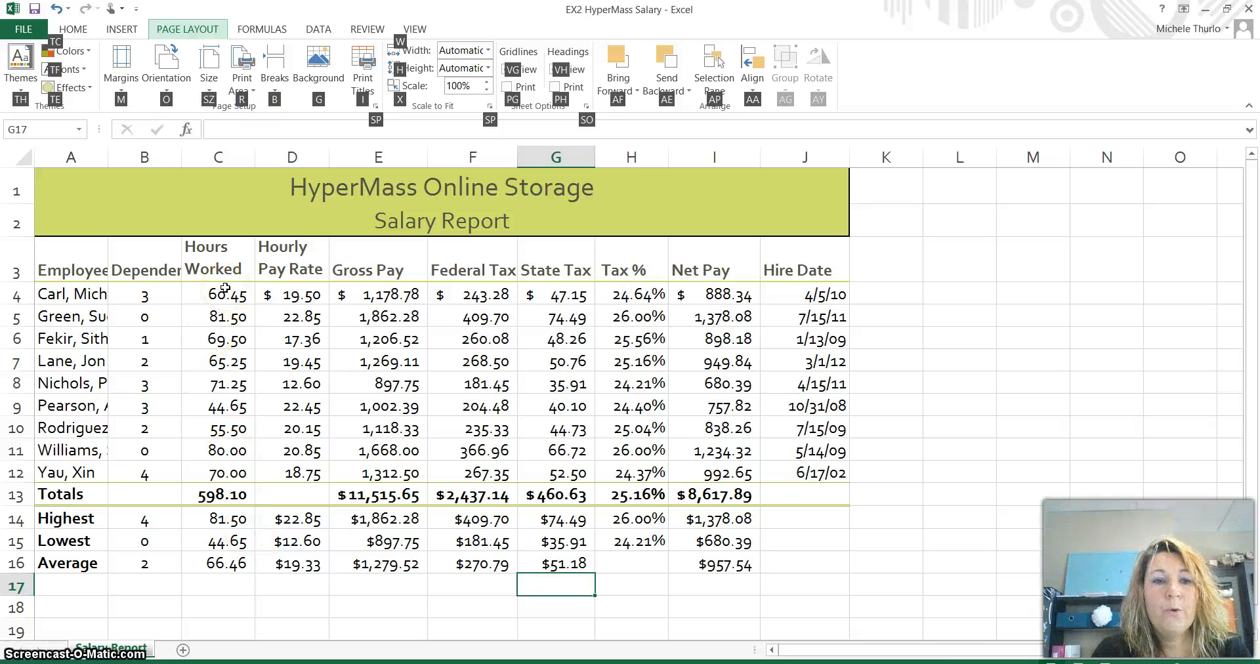
- Select Hours Worked cells C4:C12 and open a New Conditional Formatting Rule for them
{"action": "left_click_drag", "start_coordinate": [225, 293], "coordinate": [223, 471]}
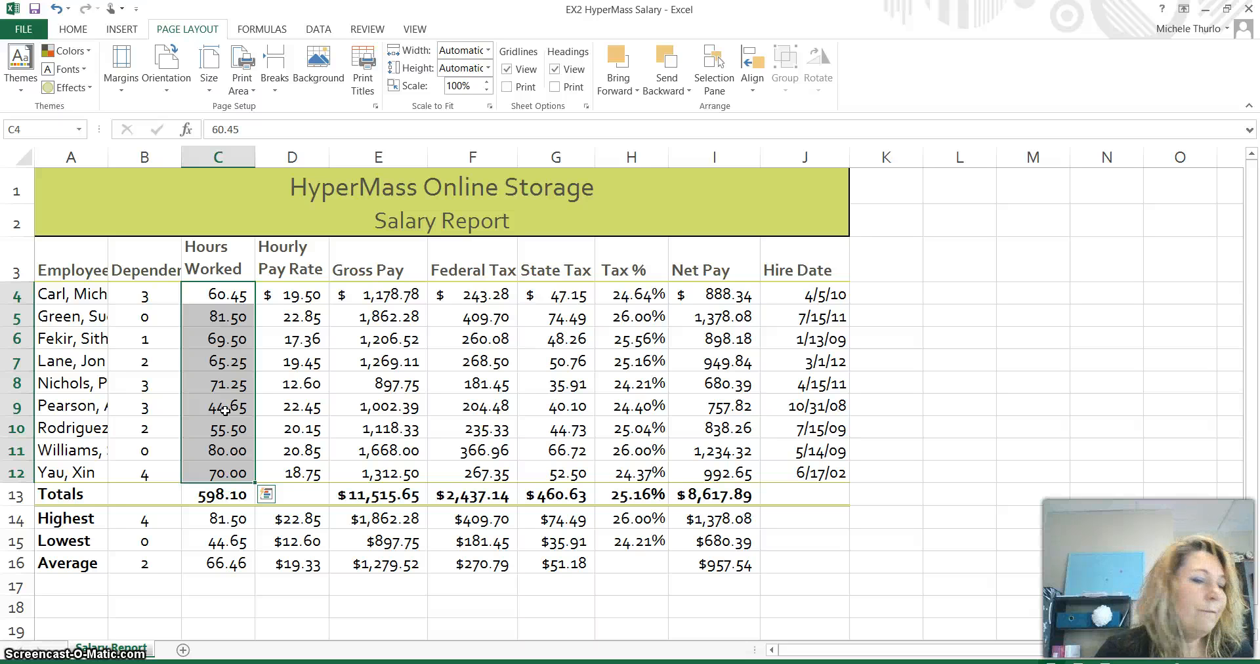
{"action": "left_click", "coordinate": [75, 33]}
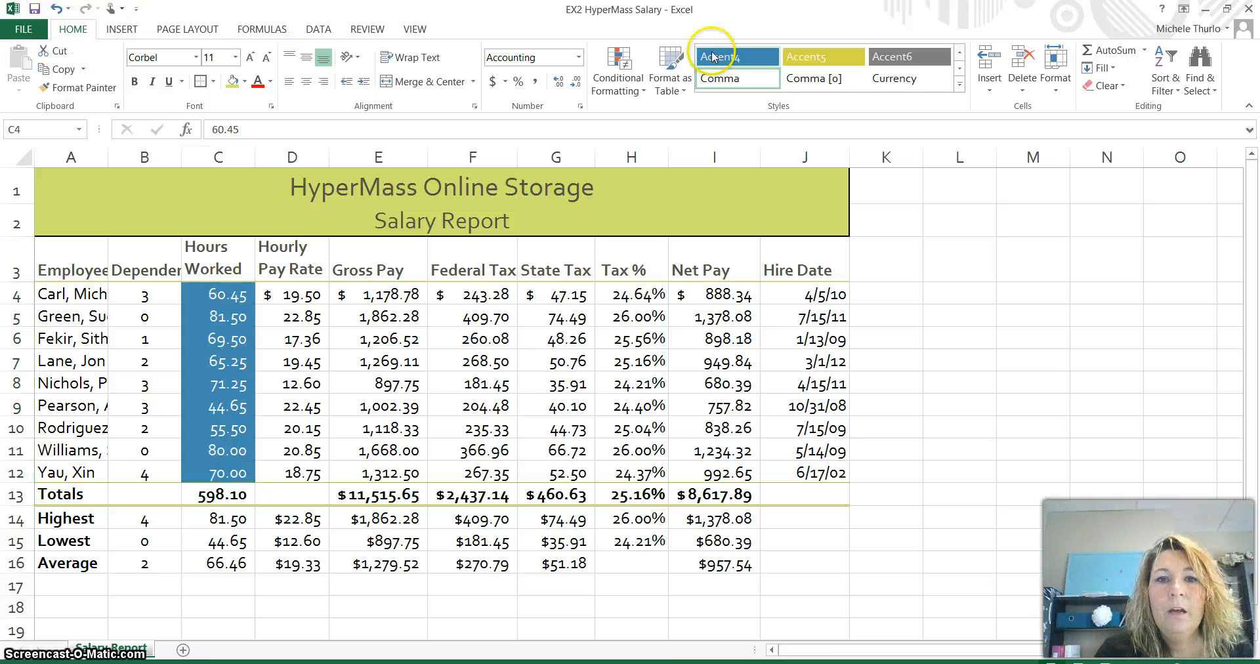
{"action": "left_click", "coordinate": [634, 93]}
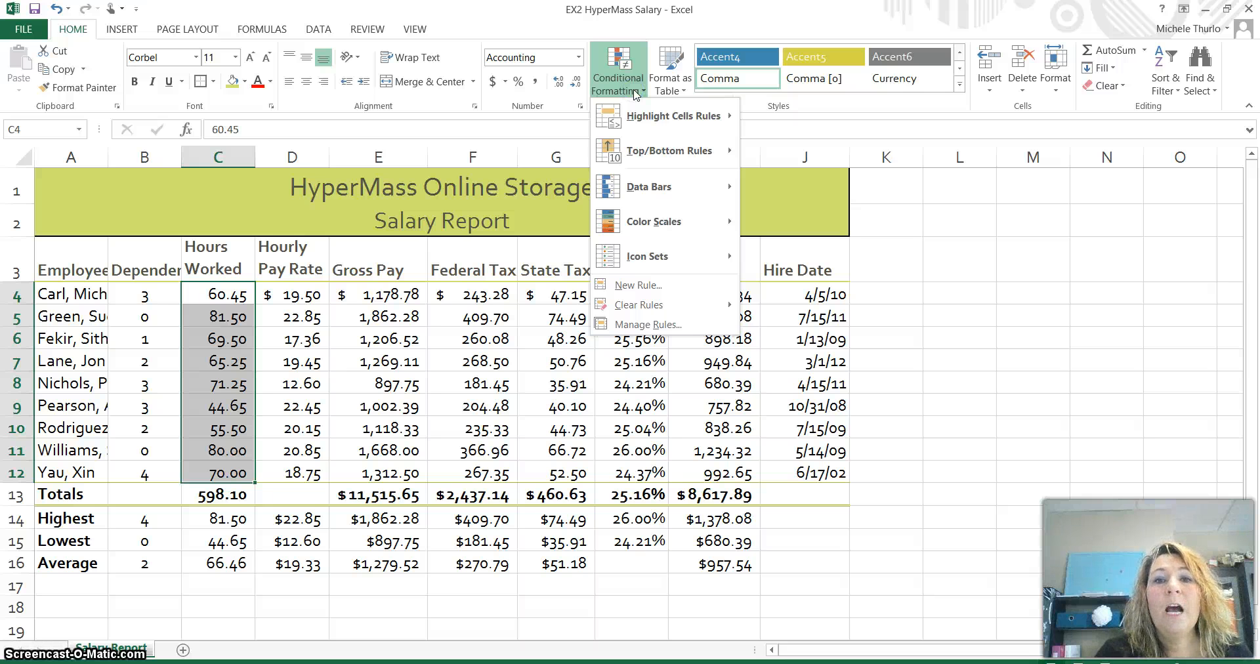
{"action": "left_click", "coordinate": [639, 120]}
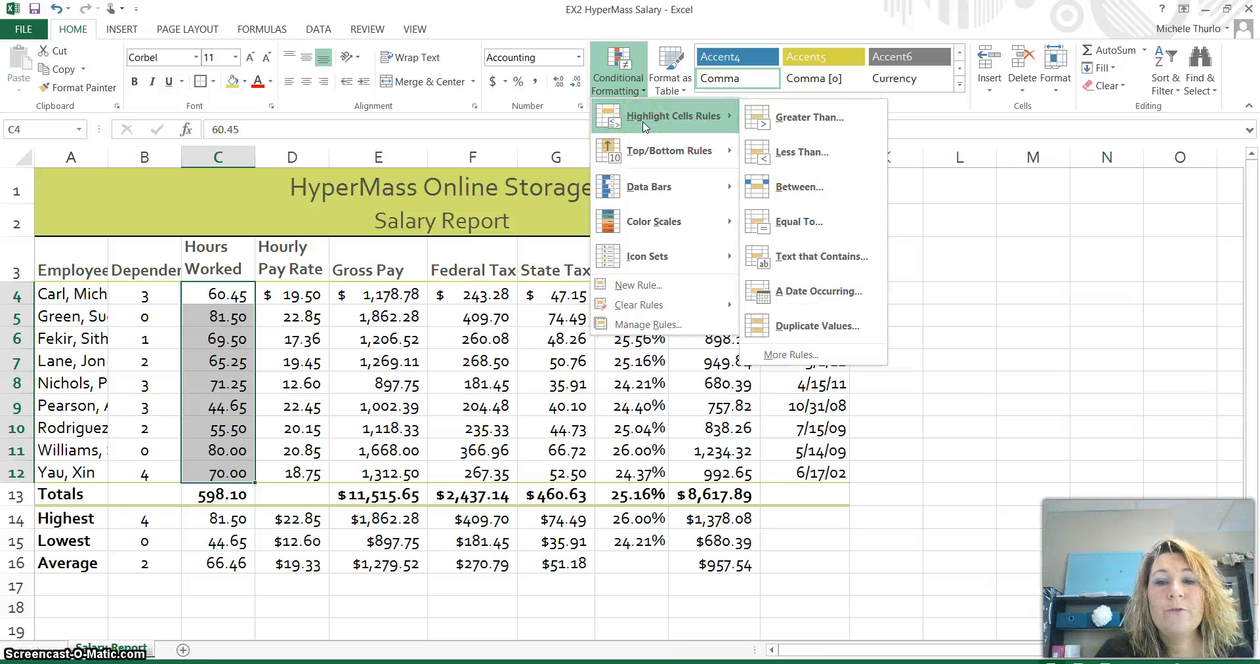
{"action": "mouse_move", "coordinate": [647, 155]}
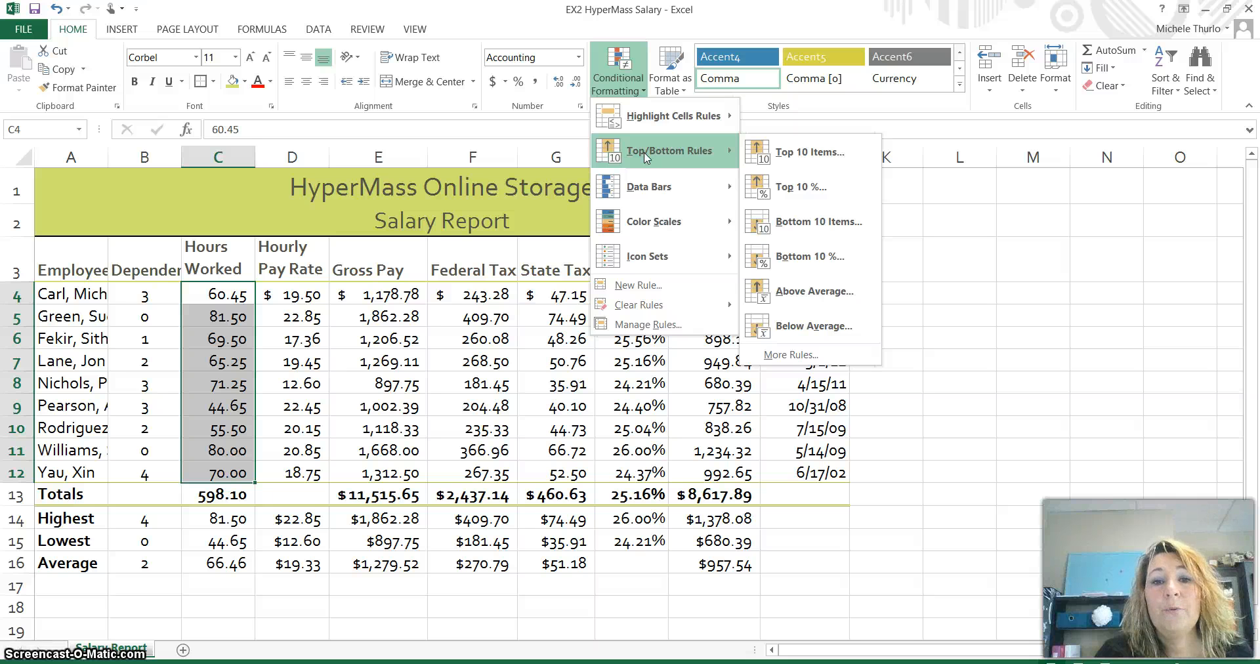
{"action": "mouse_move", "coordinate": [649, 185]}
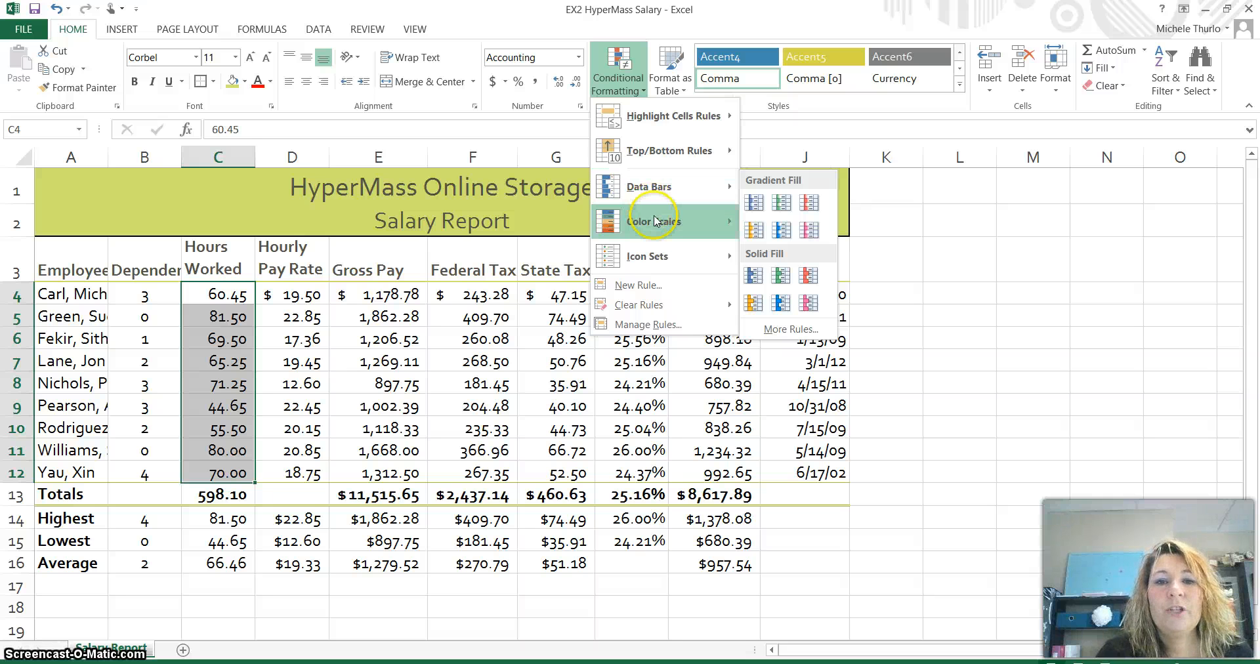
{"action": "mouse_move", "coordinate": [656, 223]}
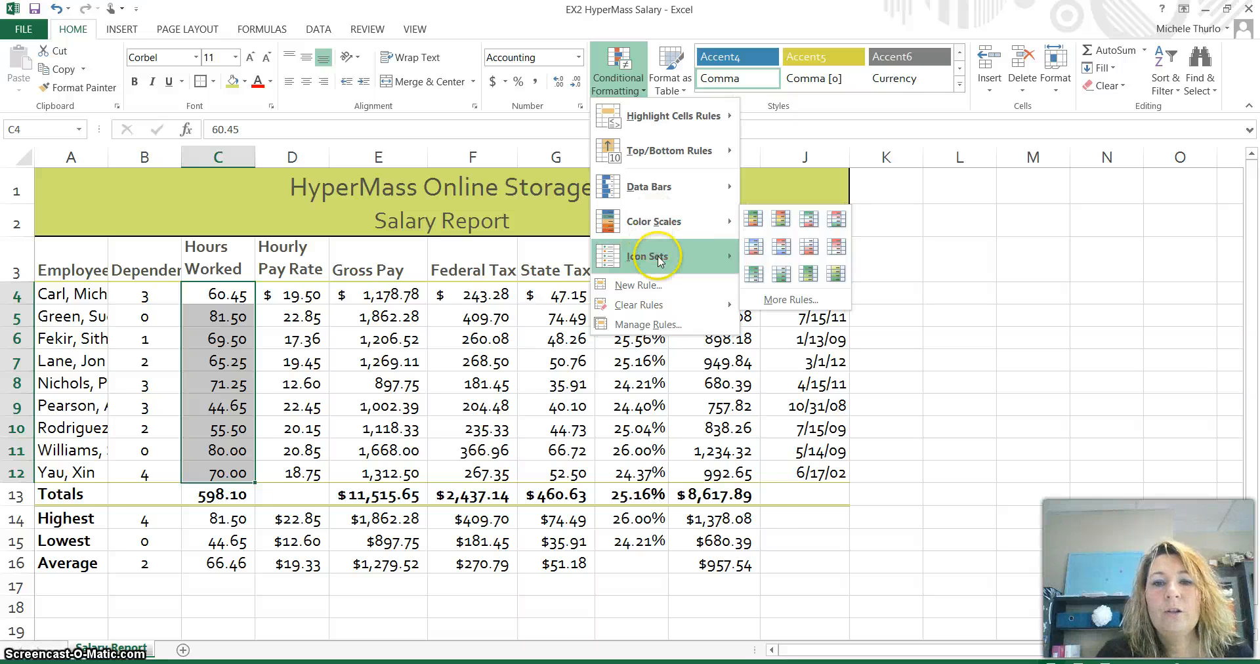
{"action": "mouse_move", "coordinate": [659, 261]}
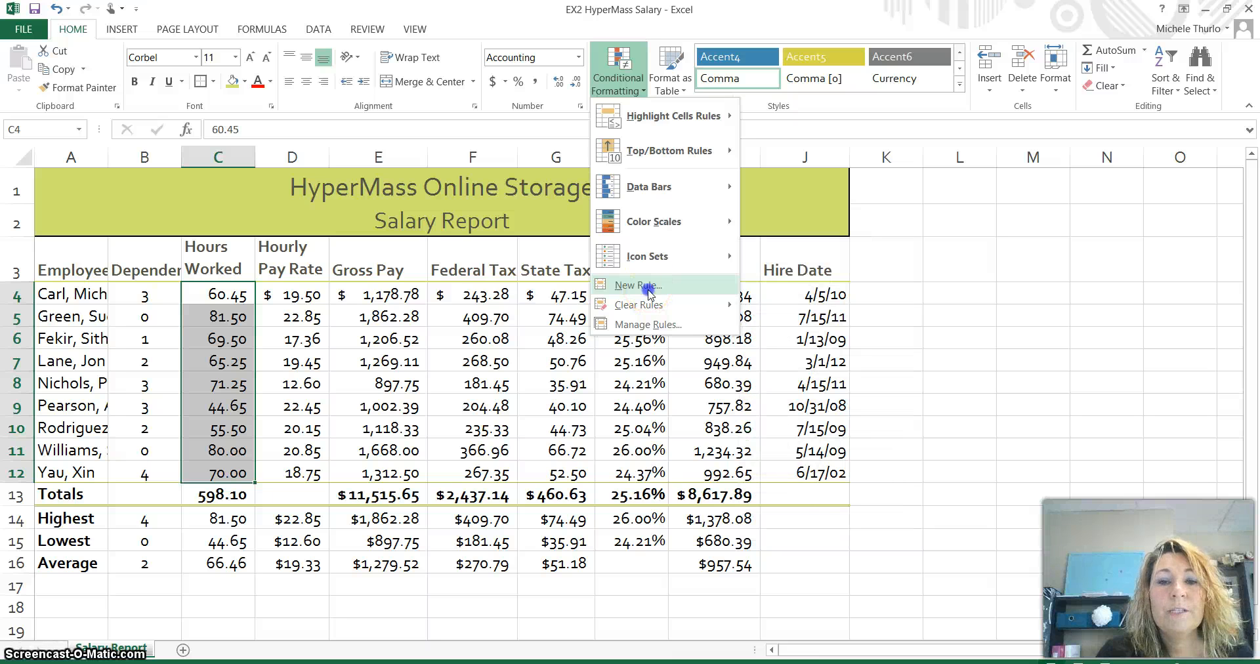
{"action": "left_click", "coordinate": [648, 289]}
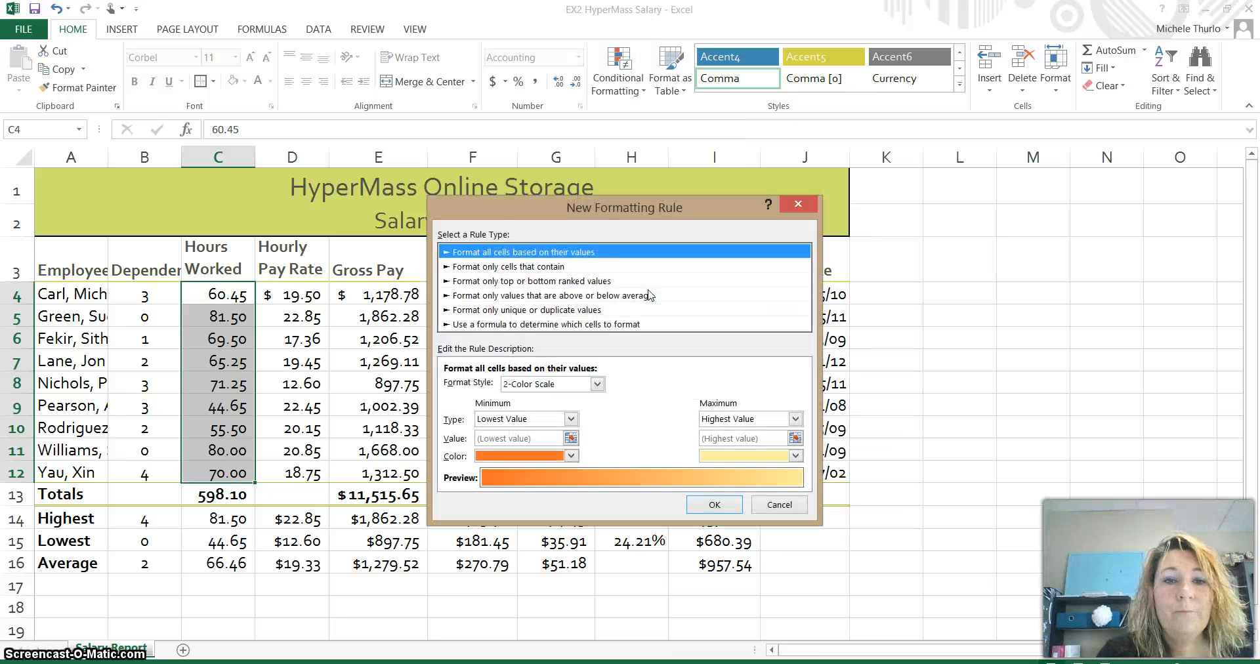
- Set the rule to format only cells whose Cell Value is greater than 70
{"action": "left_click", "coordinate": [559, 267]}
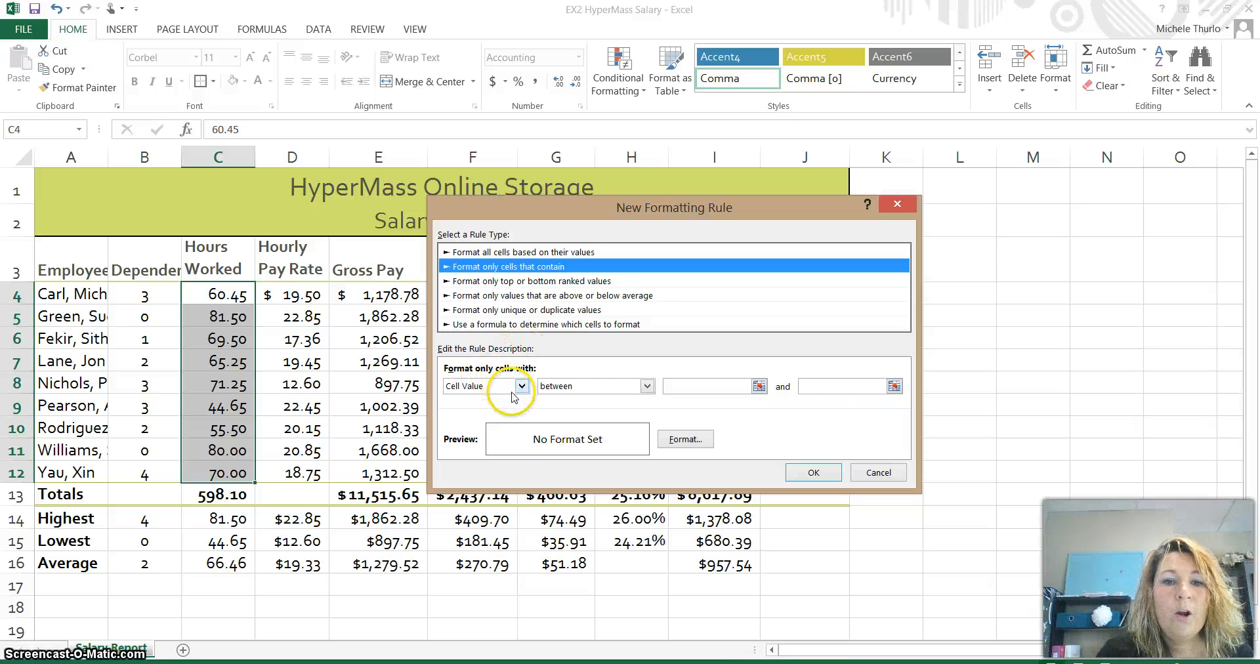
{"action": "left_click", "coordinate": [647, 386]}
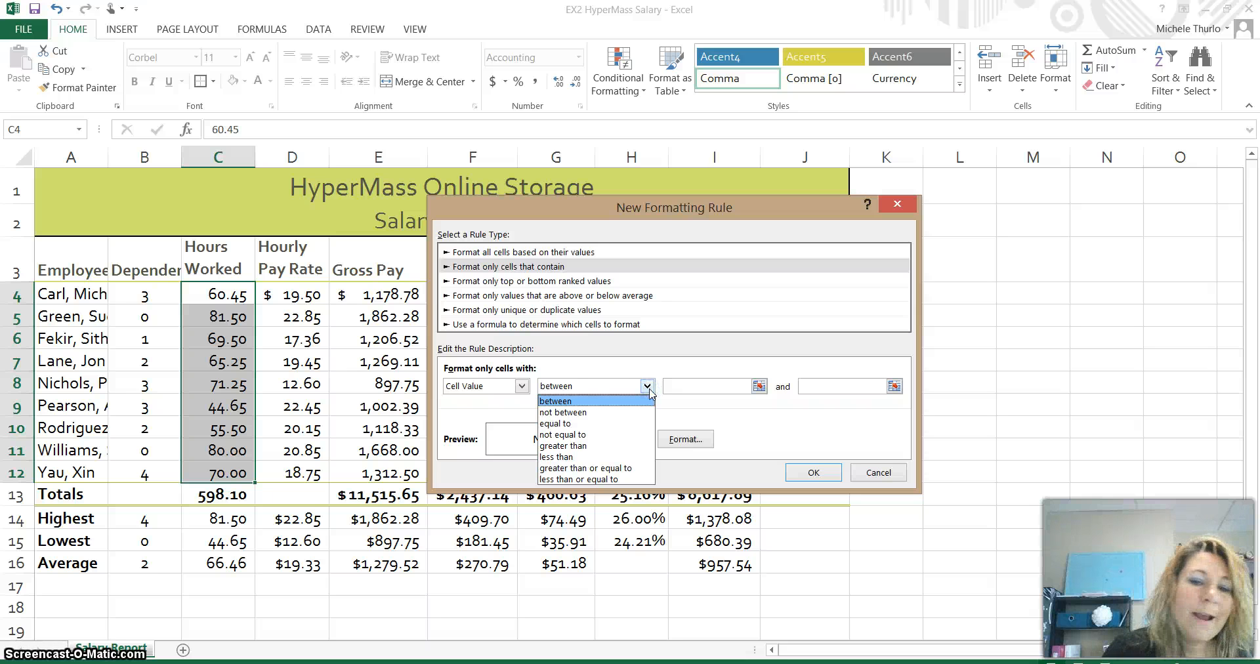
{"action": "left_click", "coordinate": [606, 447]}
{"action": "left_click", "coordinate": [690, 386]}
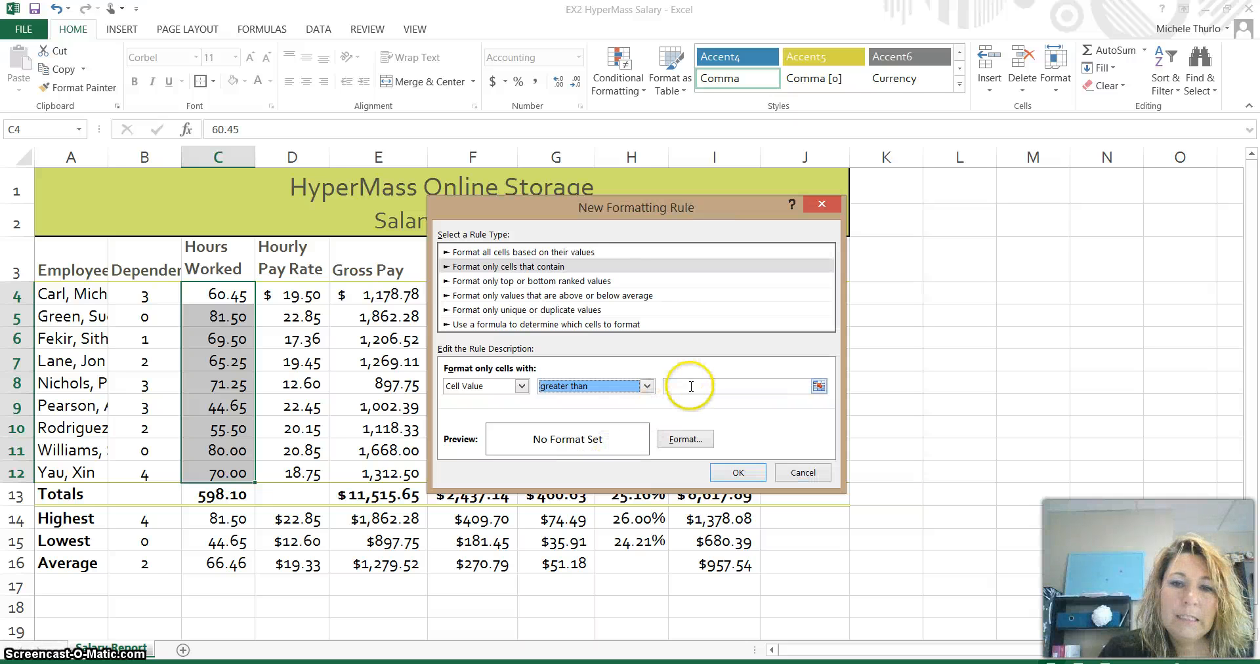
{"action": "type", "text": "70"}
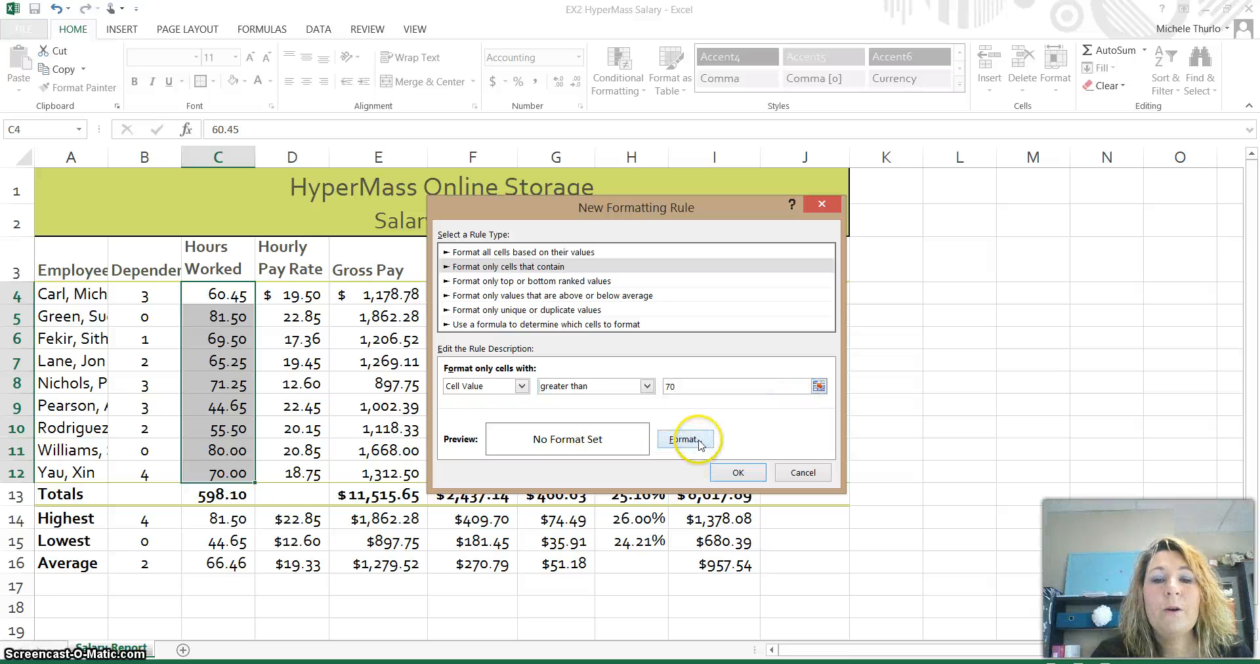
- Give the rule's format a dark orange fill (Red Accent 2, Darker 25%), font colour left automatic
{"action": "left_click", "coordinate": [686, 440]}
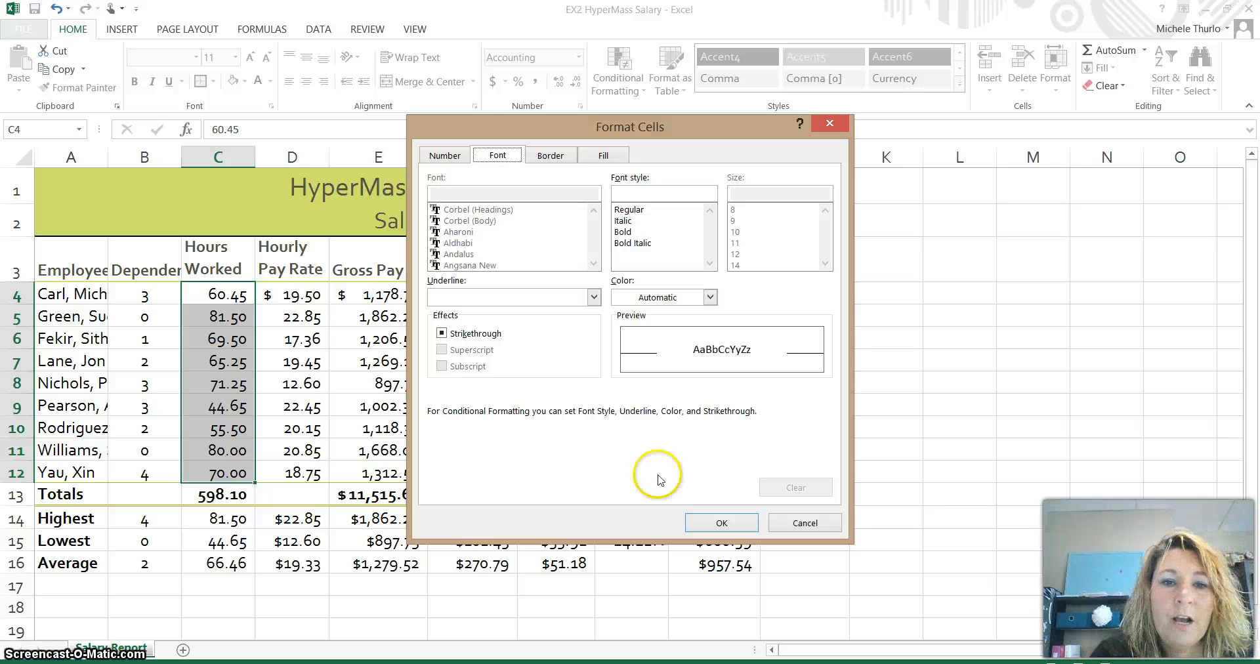
{"action": "left_click", "coordinate": [710, 298]}
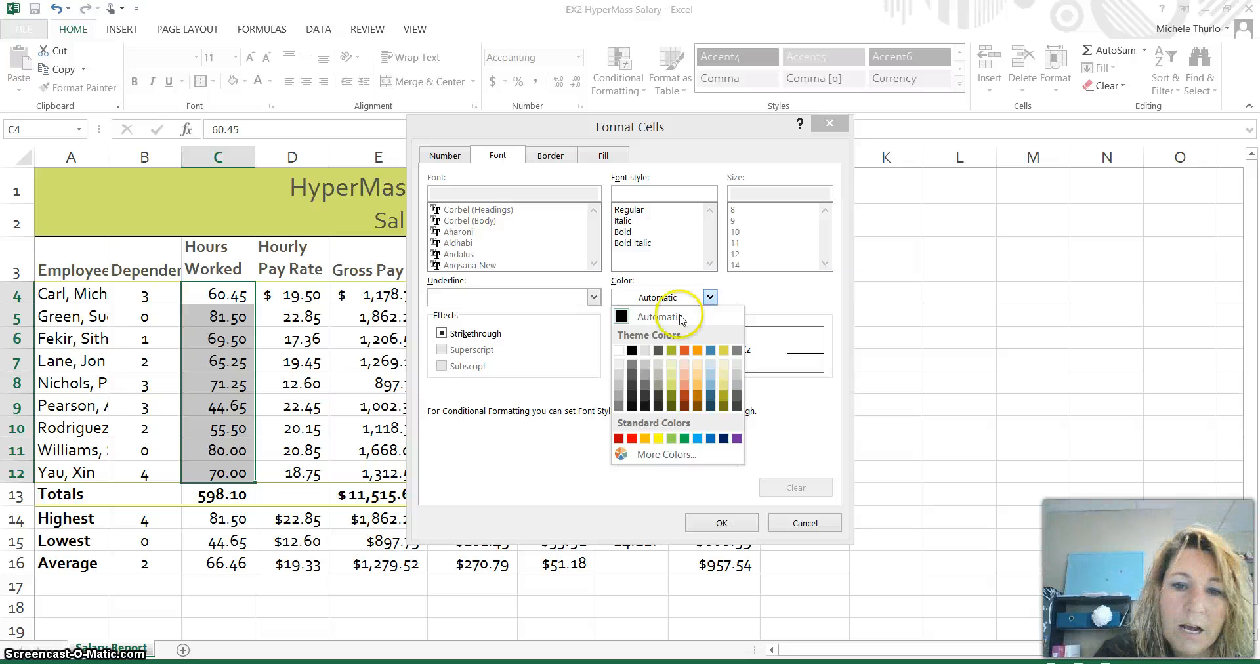
{"action": "left_click", "coordinate": [686, 397]}
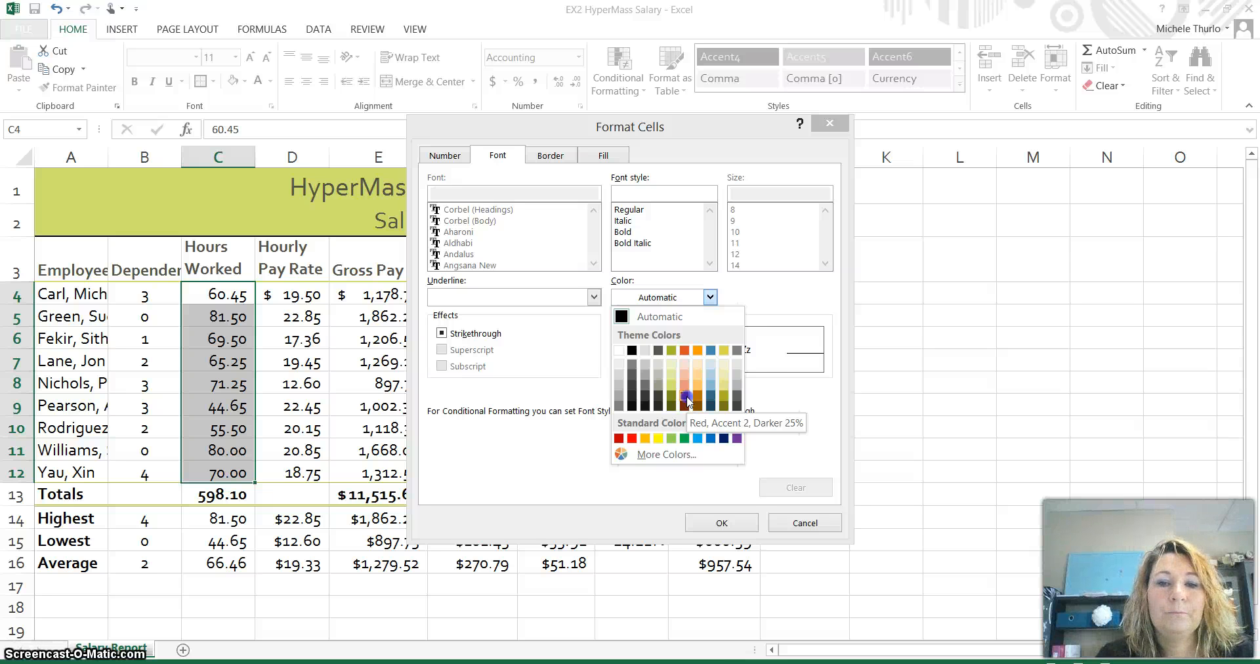
{"action": "left_click", "coordinate": [685, 398]}
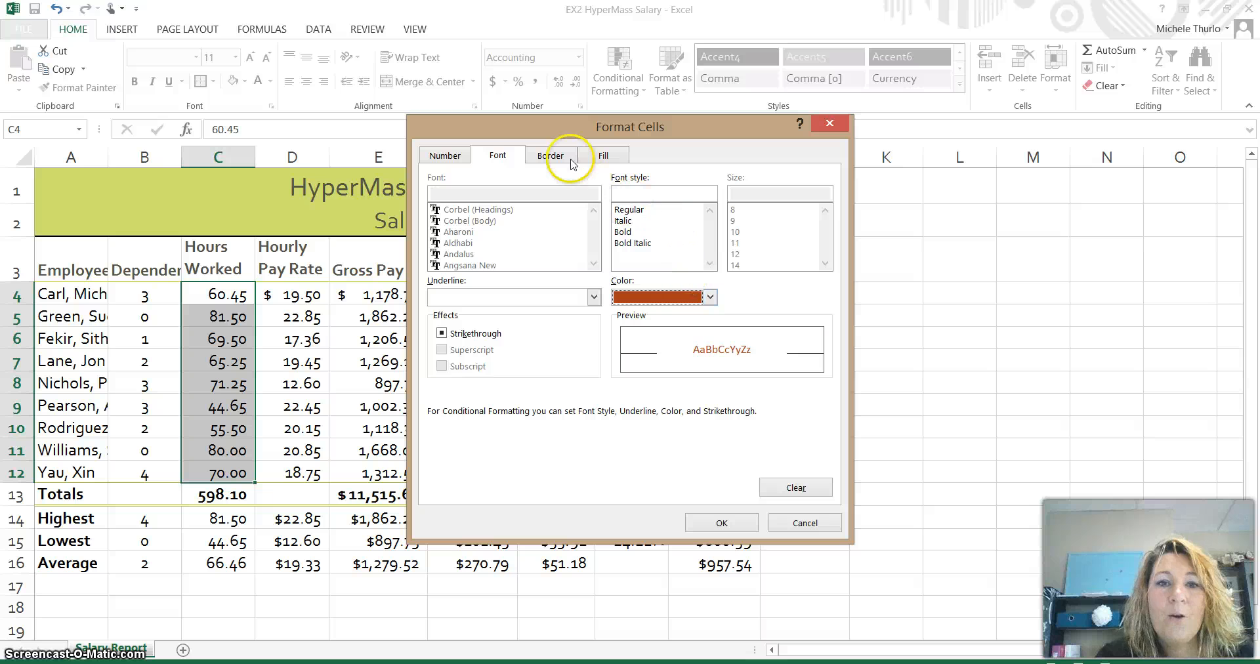
{"action": "left_click", "coordinate": [712, 297]}
{"action": "left_click", "coordinate": [693, 318]}
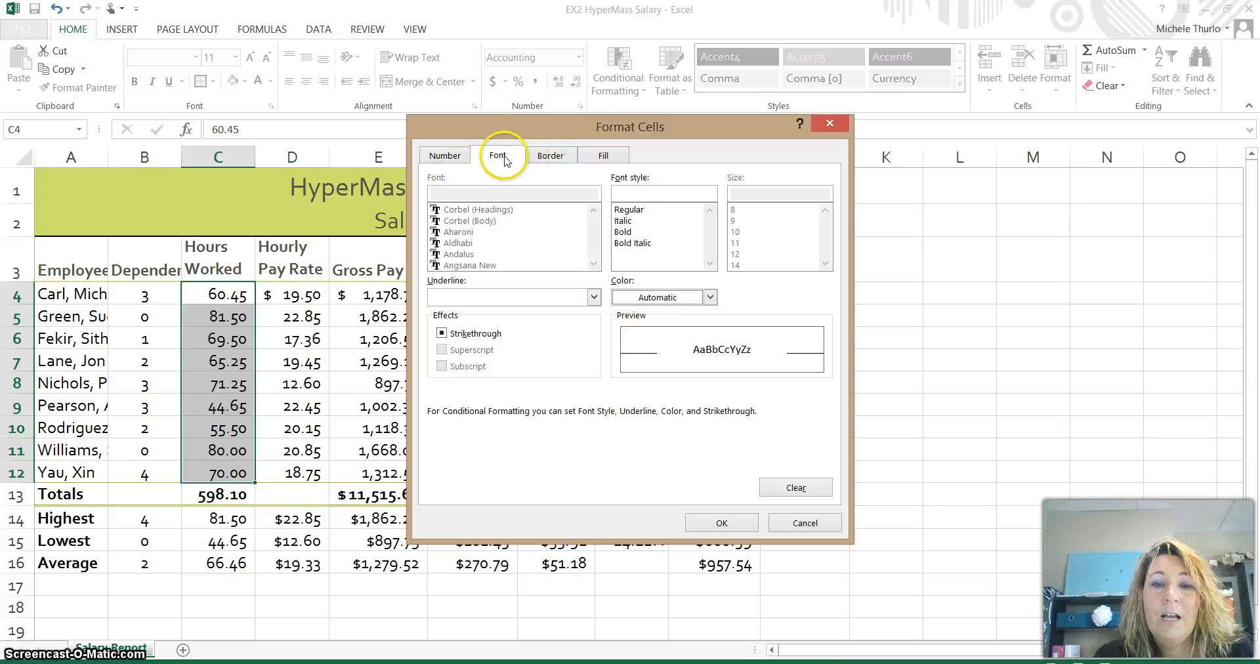
{"action": "left_click", "coordinate": [605, 157]}
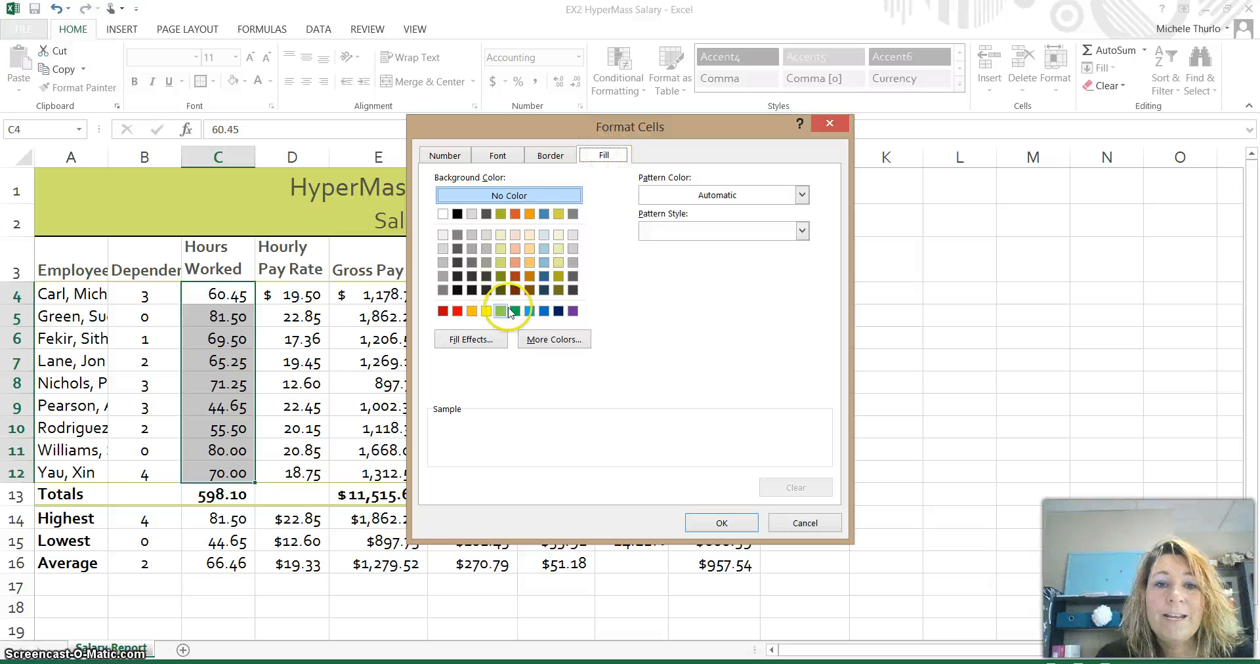
{"action": "left_click", "coordinate": [515, 276]}
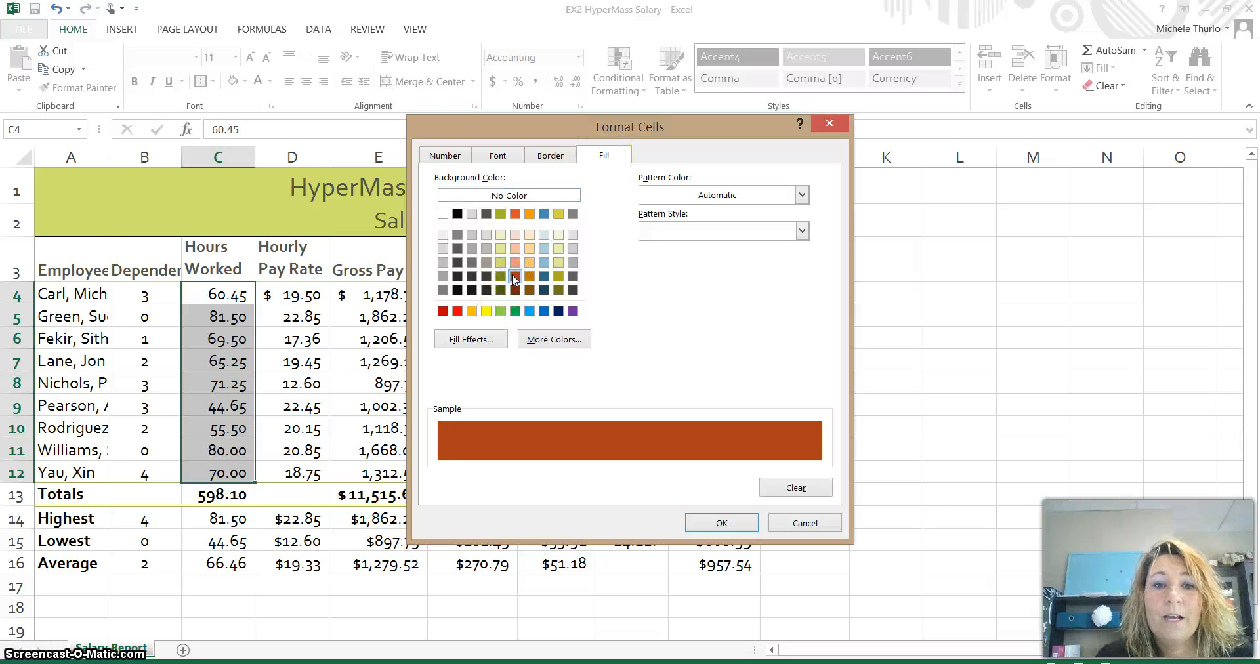
{"action": "left_click", "coordinate": [515, 277]}
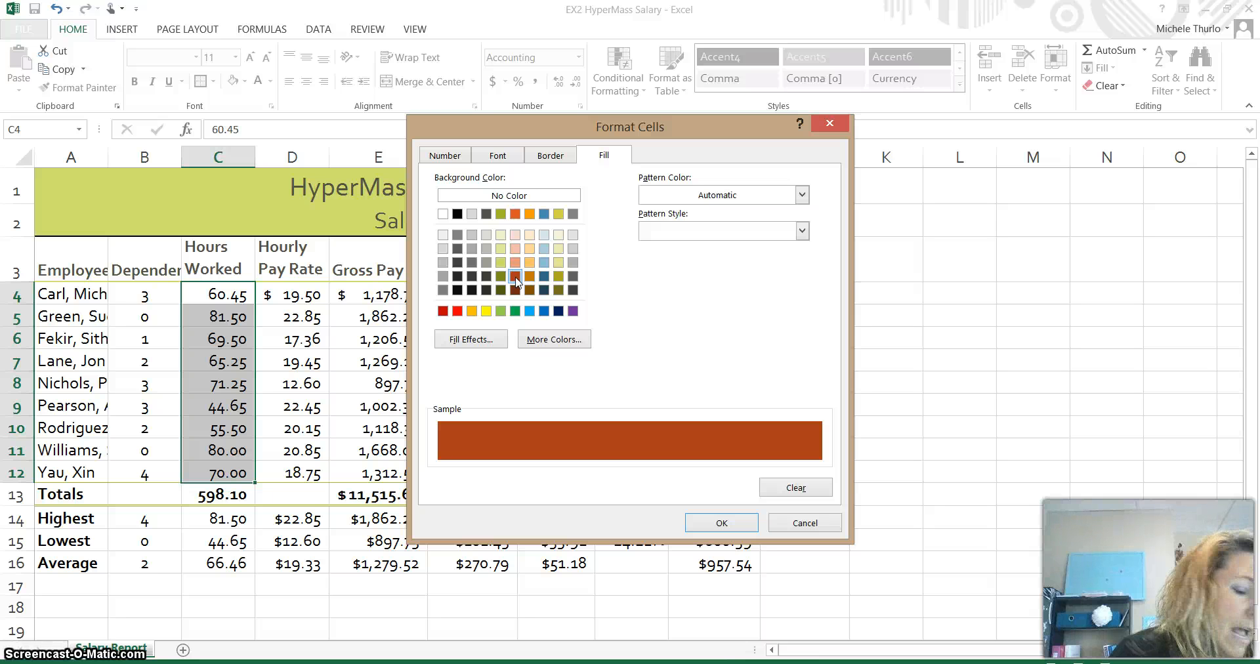
- Make the rule's font colour white and confirm the format
{"action": "left_click", "coordinate": [501, 156]}
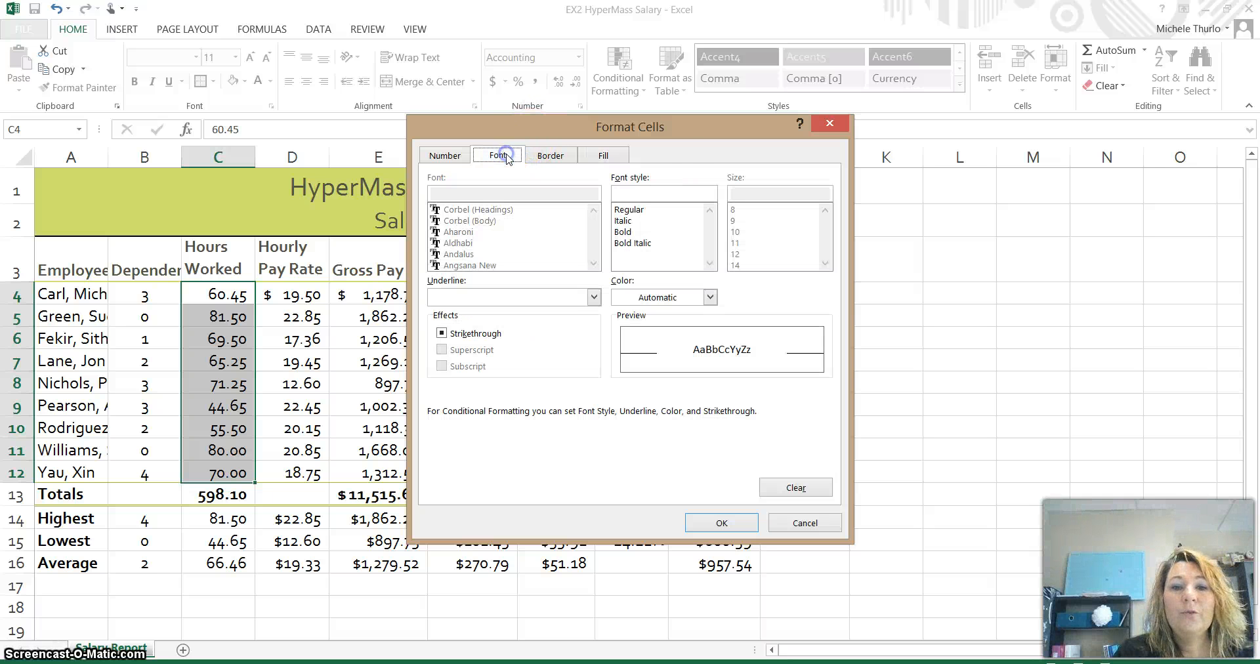
{"action": "left_click", "coordinate": [710, 297]}
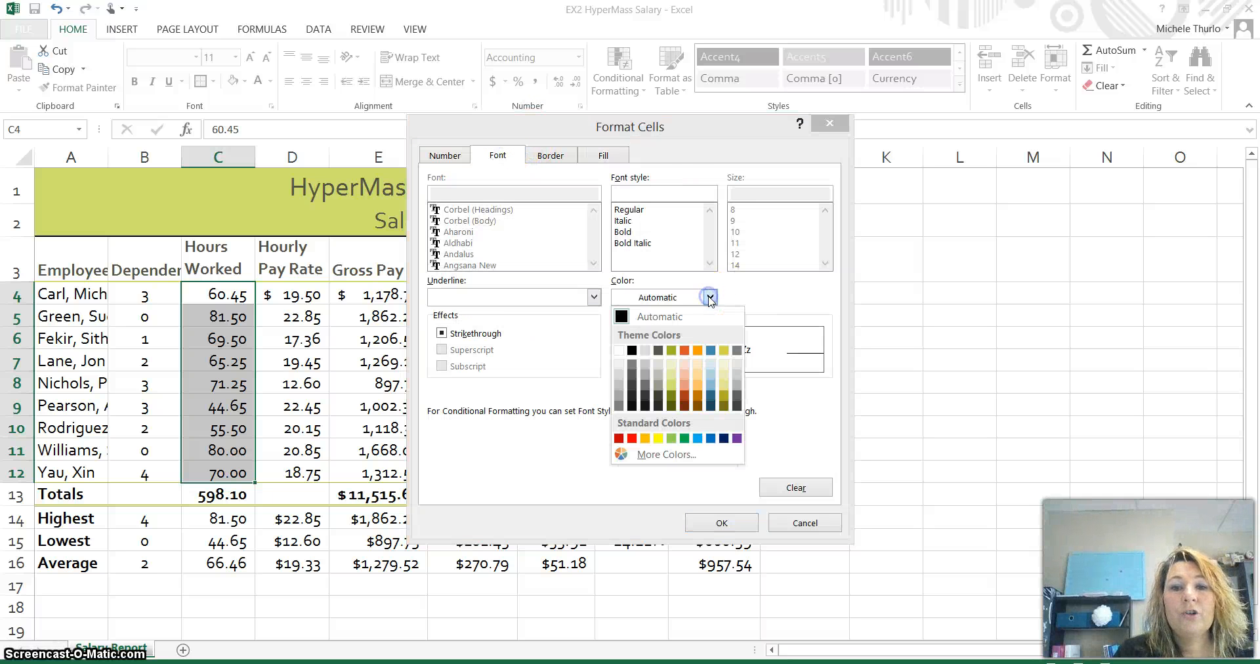
{"action": "left_click", "coordinate": [619, 351]}
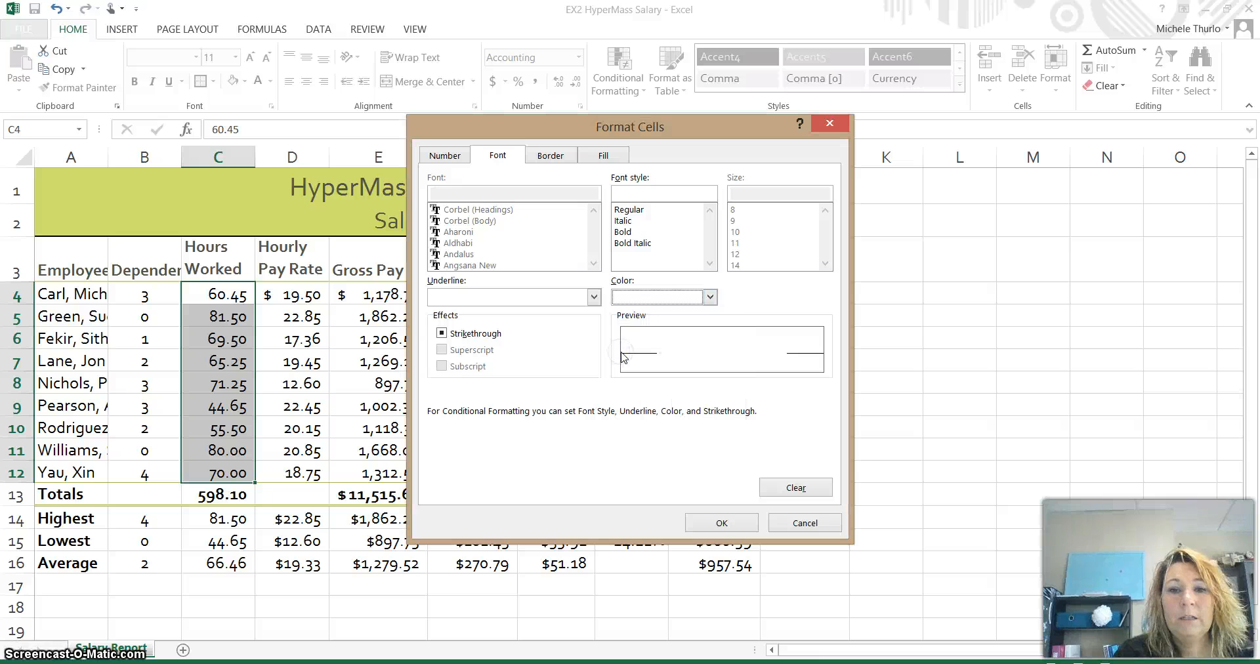
{"action": "left_click", "coordinate": [599, 159]}
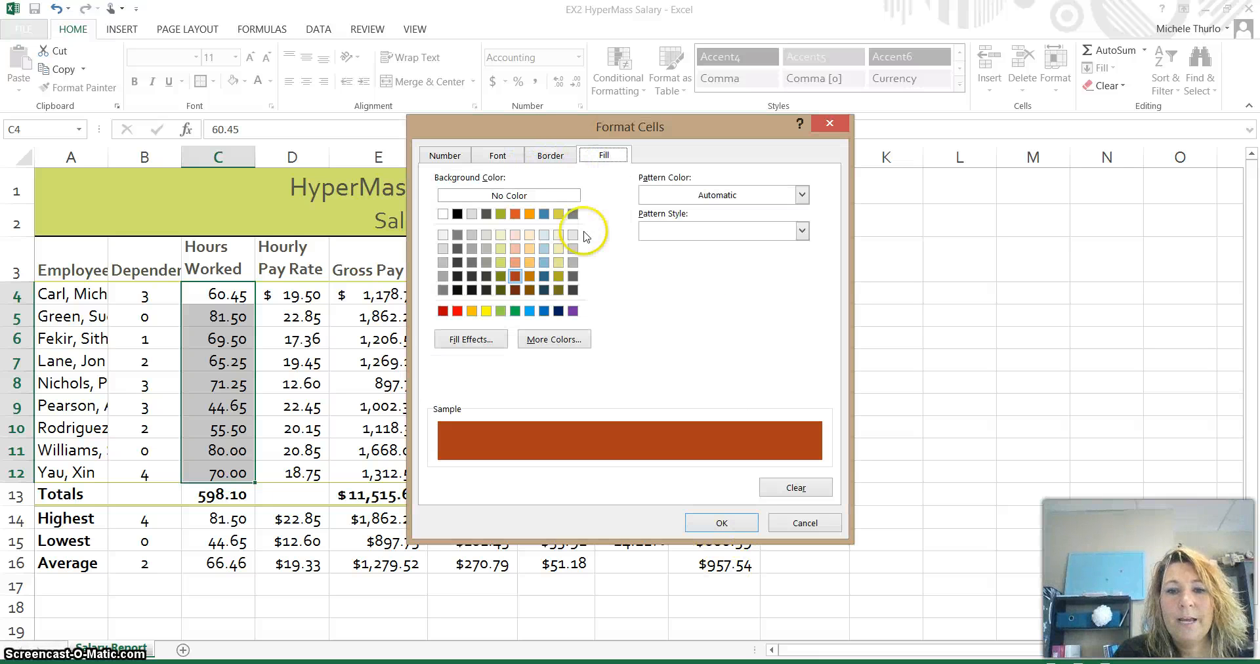
{"action": "left_click", "coordinate": [716, 525]}
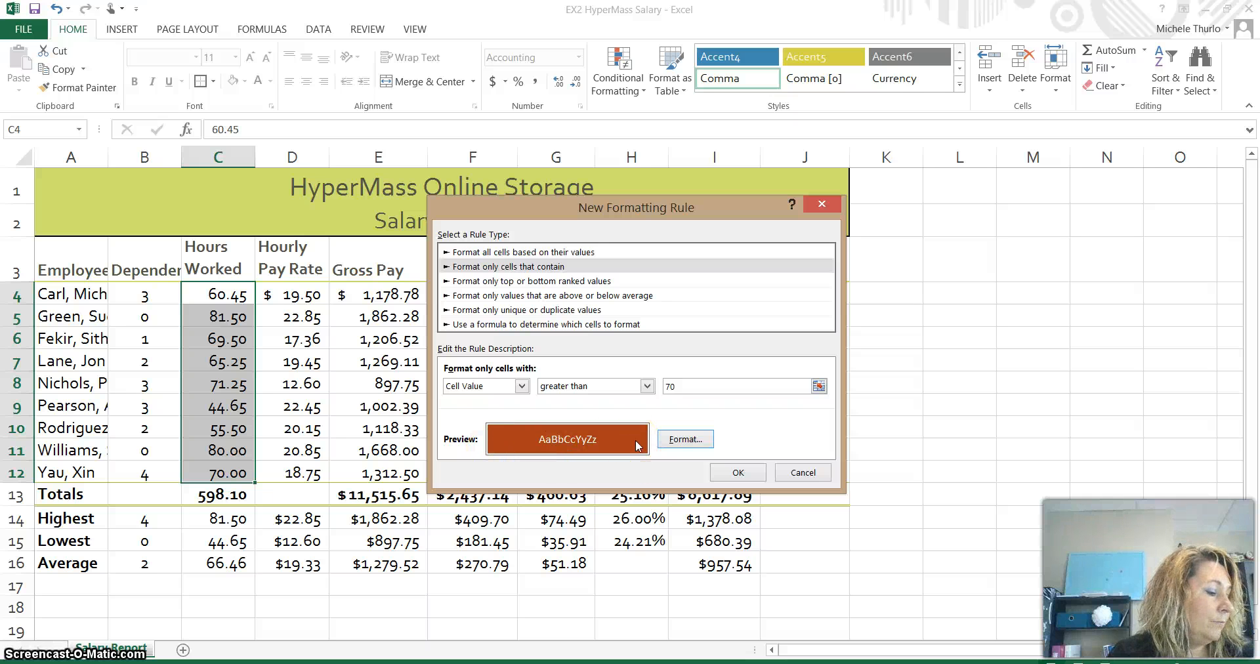
- Confirm the rule so hours 81.50, 71.25 and 80.00 get a dark orange fill with white text
{"action": "left_click", "coordinate": [737, 473]}
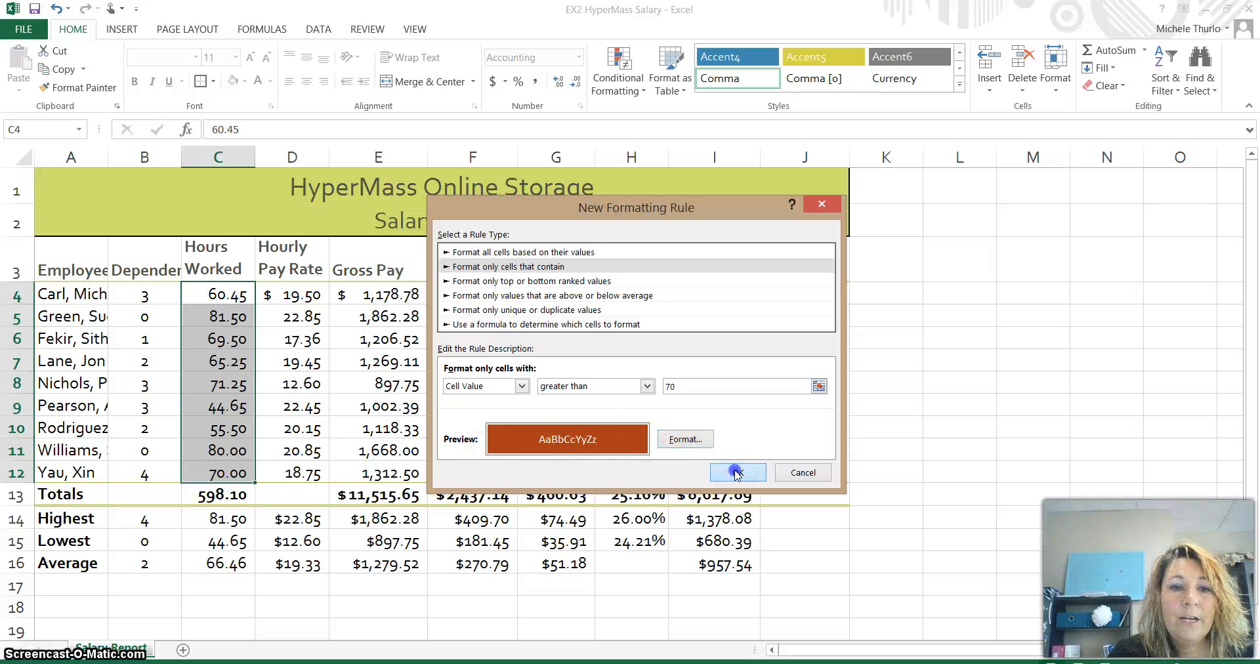
{"action": "left_click", "coordinate": [402, 411]}
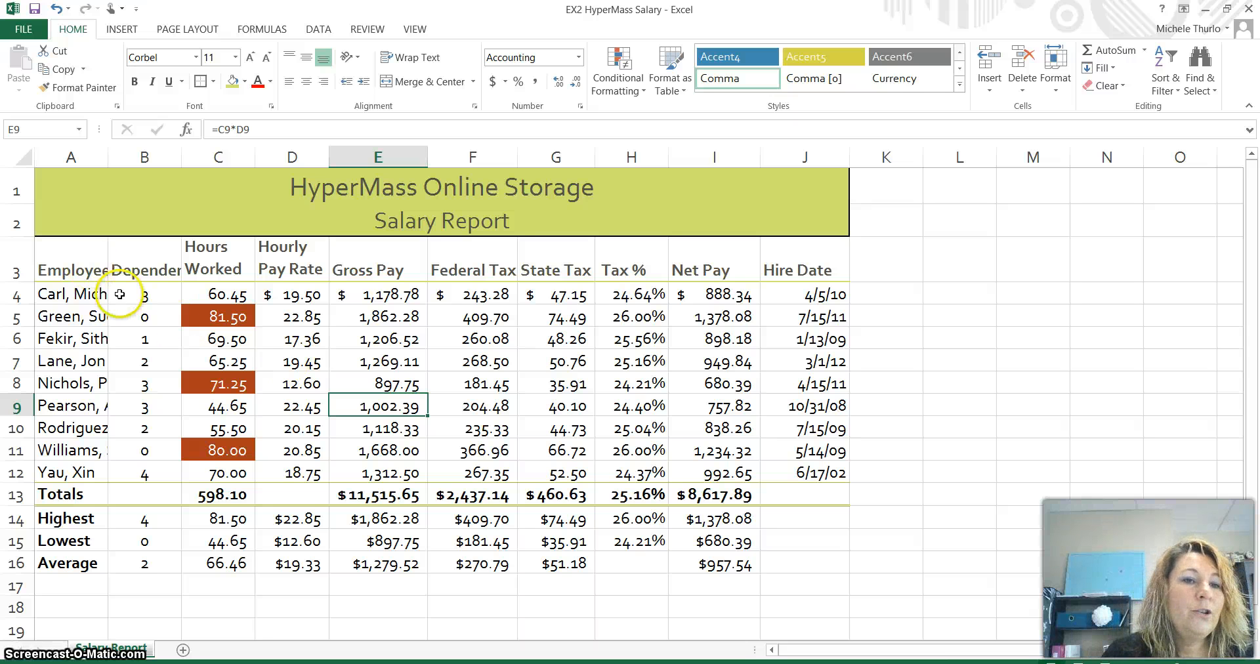
- AutoFit columns A and B to show full employee names and Dependents
{"action": "left_click", "coordinate": [62, 263]}
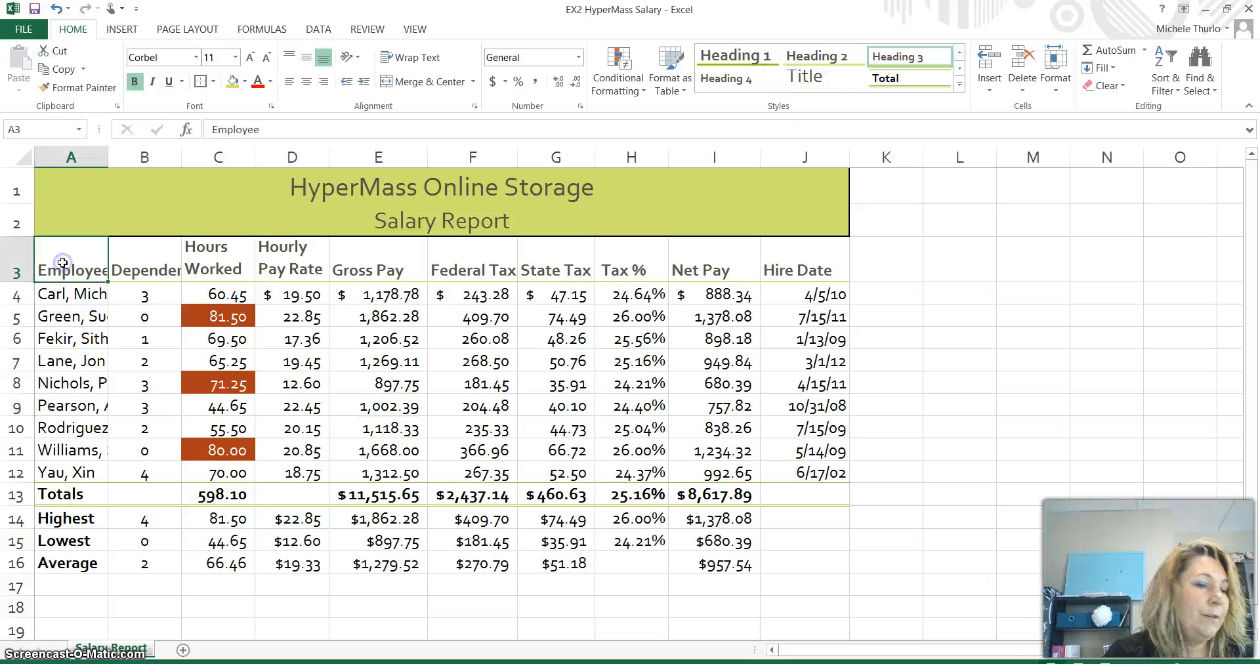
{"action": "left_click", "coordinate": [63, 158]}
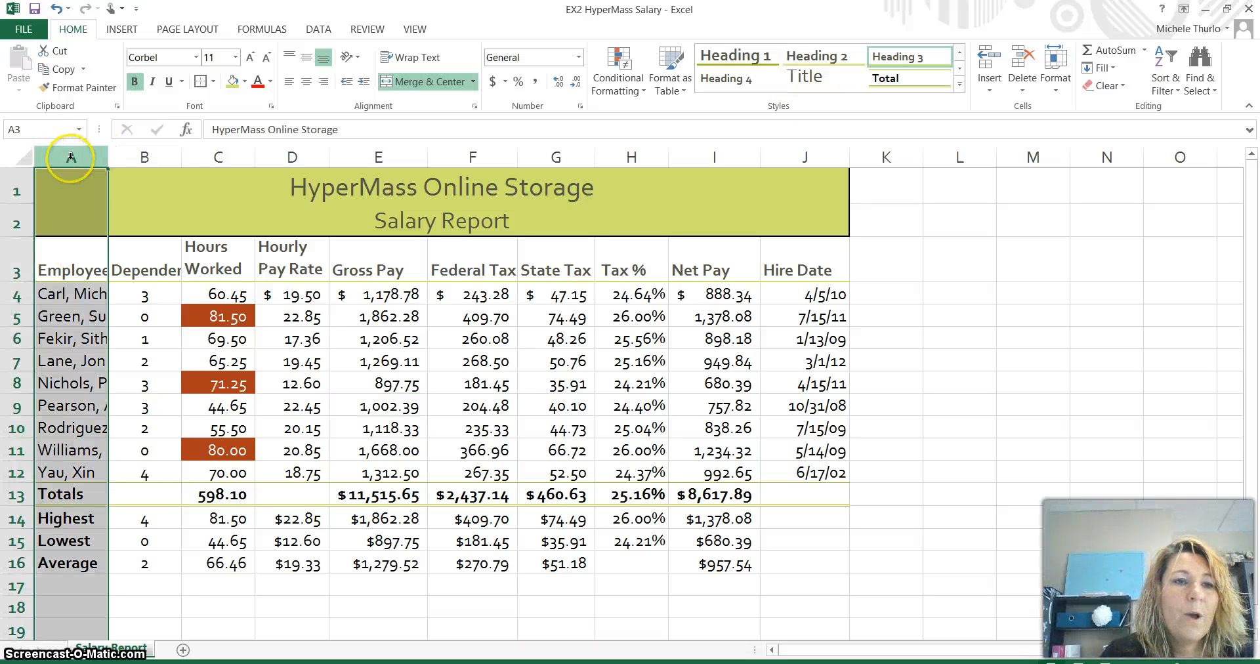
{"action": "left_click", "coordinate": [71, 158]}
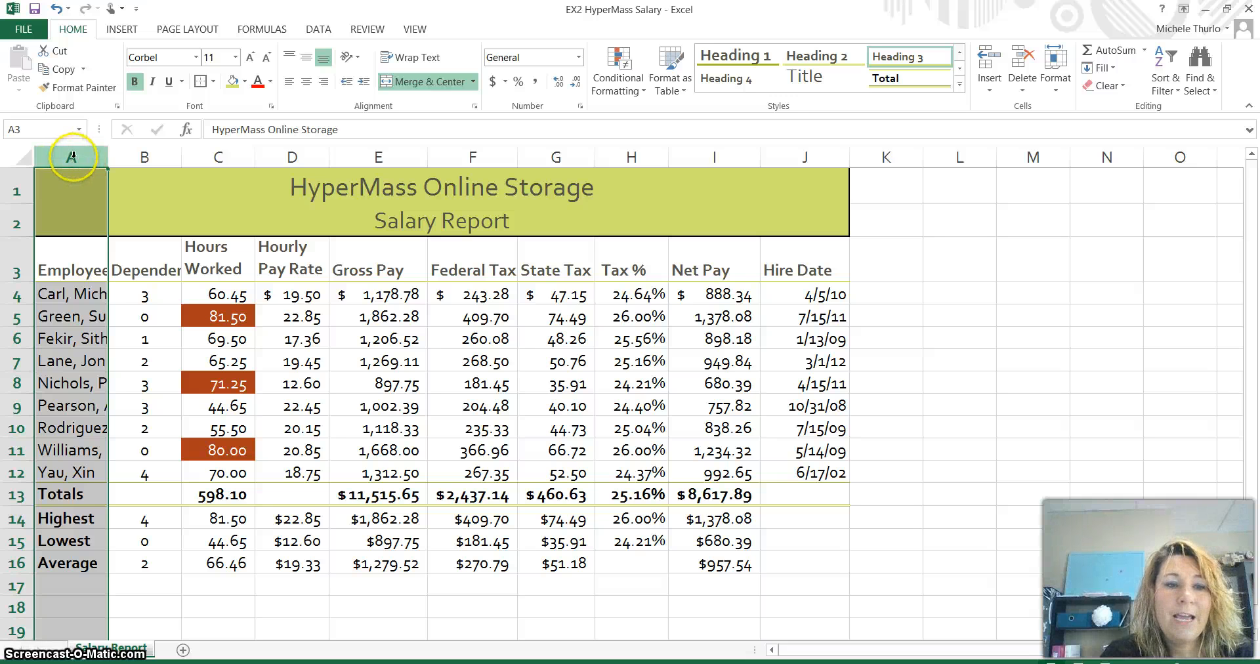
{"action": "left_click_drag", "start_coordinate": [72, 156], "coordinate": [139, 155]}
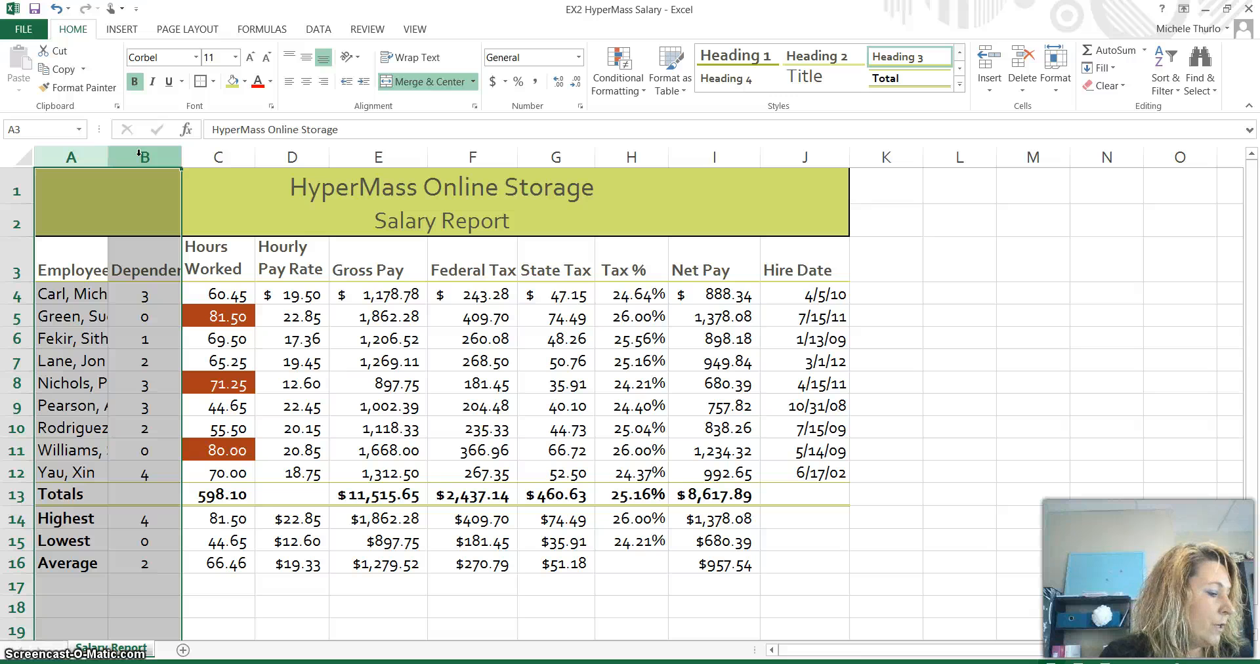
{"action": "double_click", "coordinate": [181, 157]}
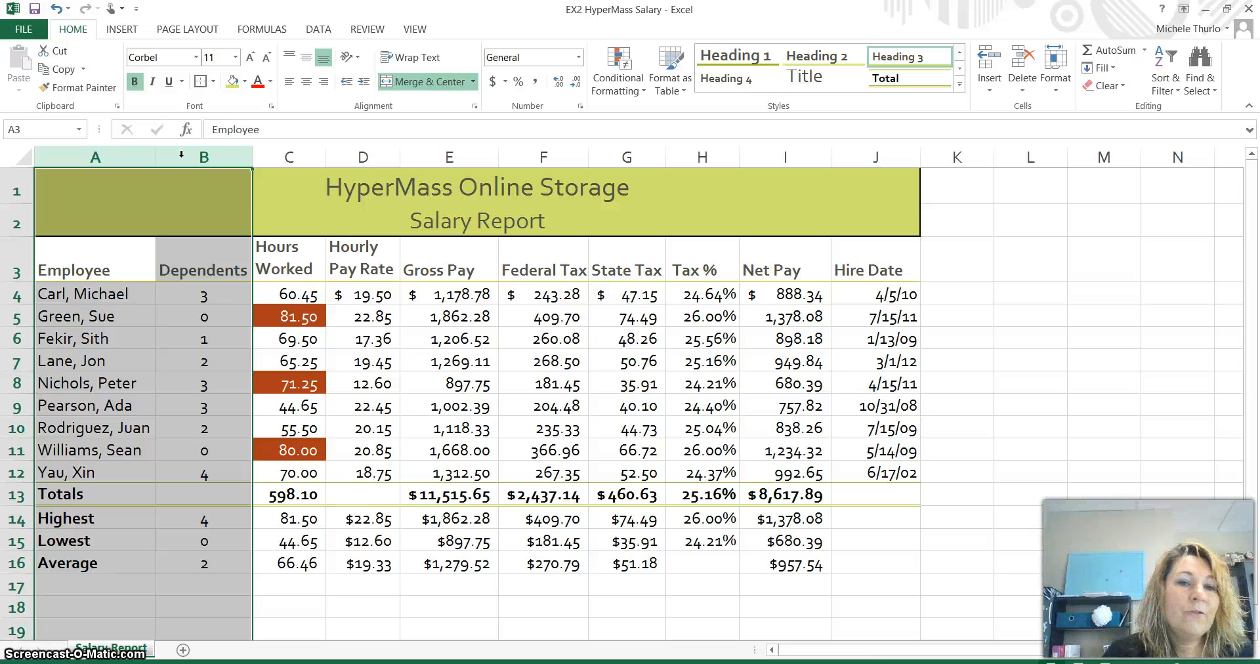
- Widen the State Tax column G to a width of 9.78
{"action": "left_click", "coordinate": [288, 157]}
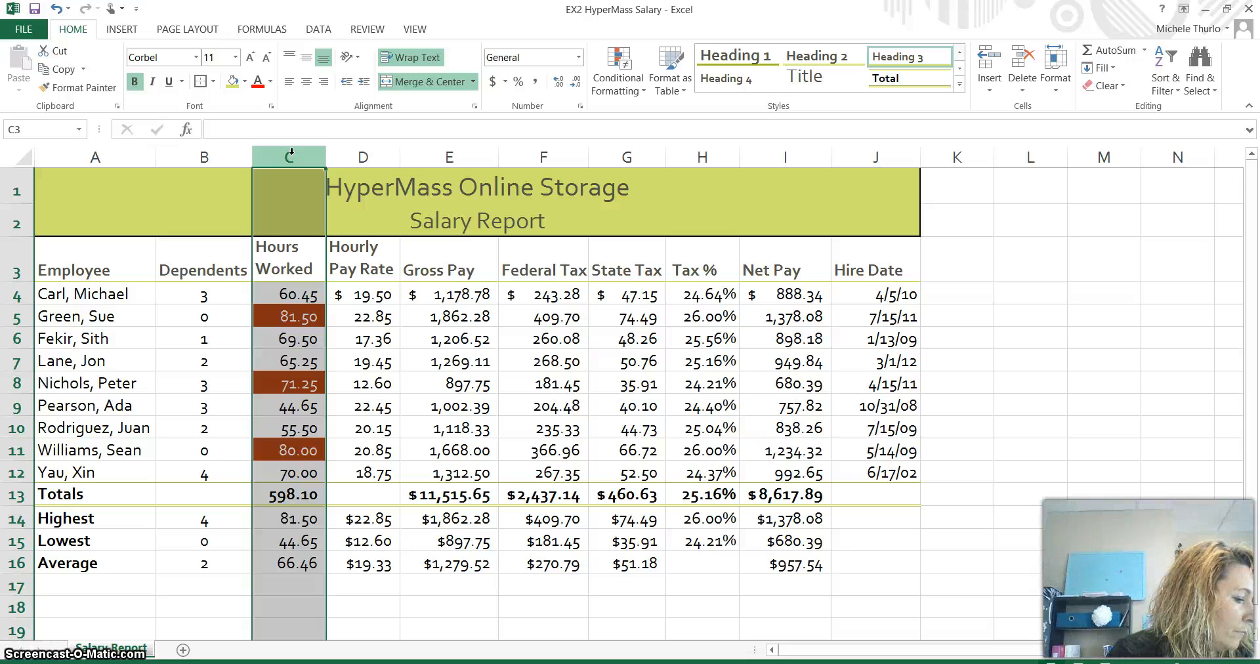
{"action": "key", "text": "alt+p"}
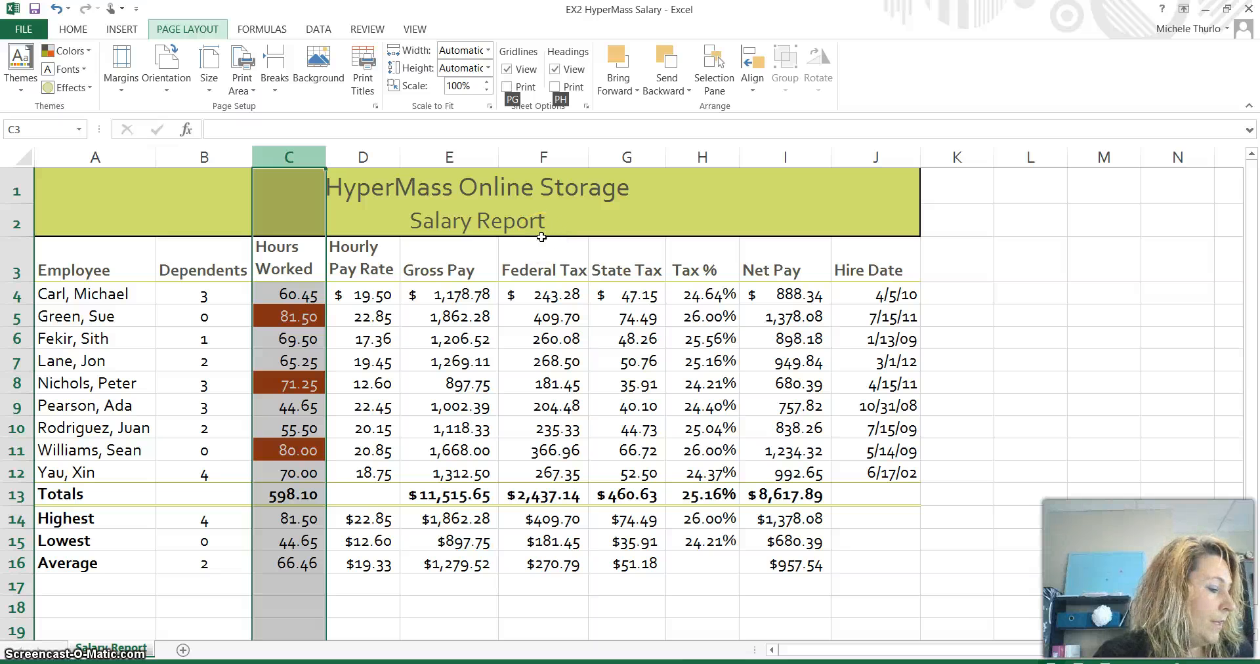
{"action": "left_click", "coordinate": [627, 189]}
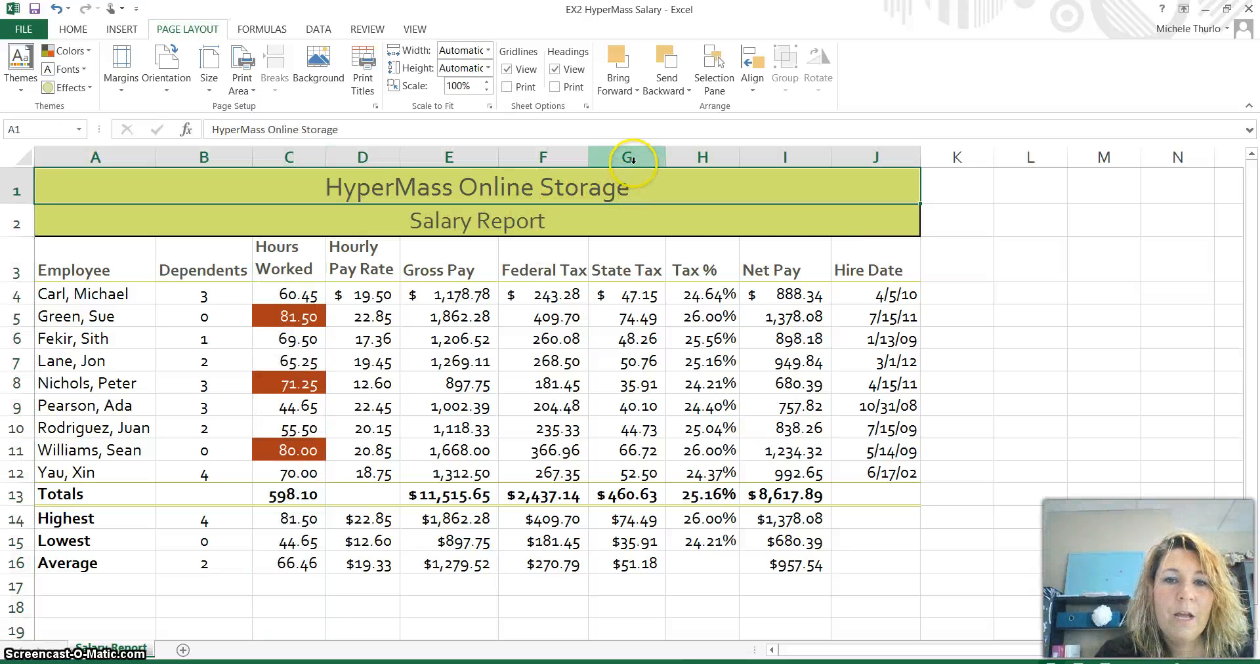
{"action": "left_click", "coordinate": [632, 158]}
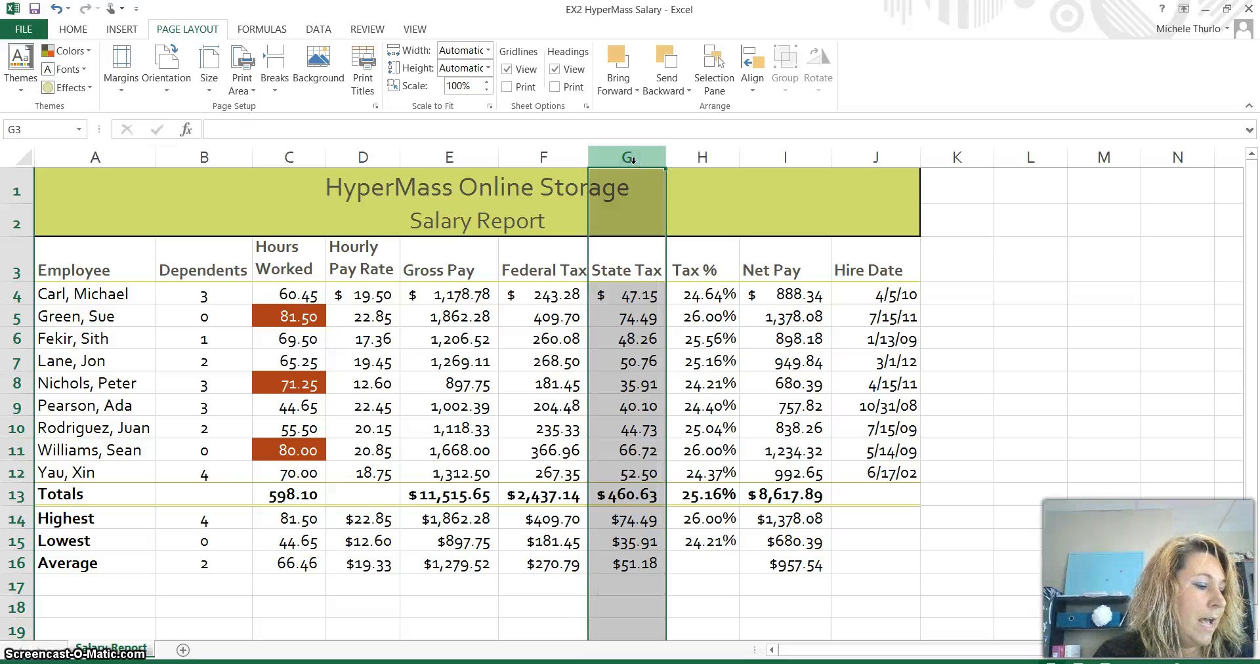
{"action": "left_click_drag", "start_coordinate": [667, 162], "coordinate": [667, 161]}
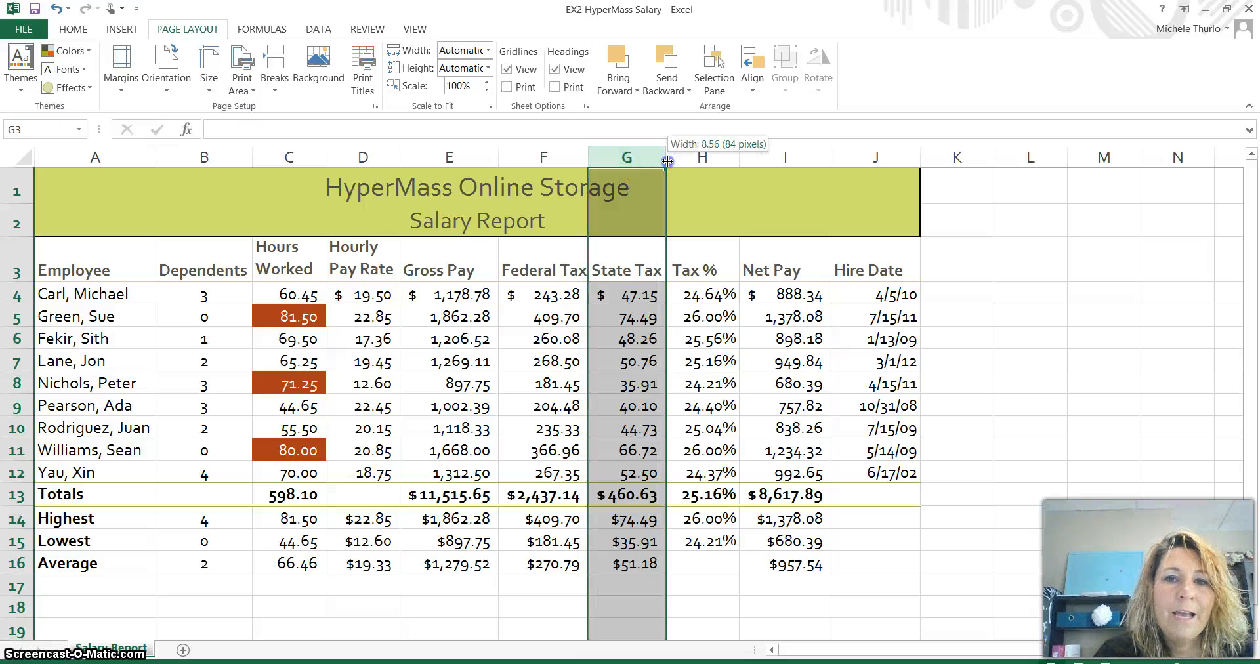